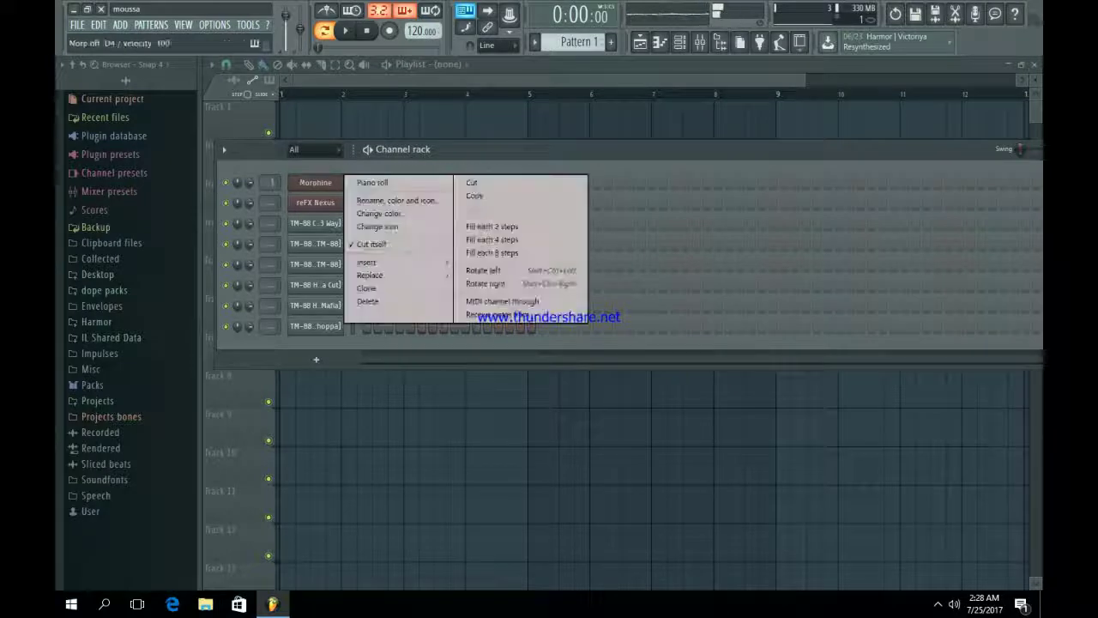
- Open the Morphine channel's piano roll, enlarge the note area and enter two short G4 notes, two steps long each, in bar 1
left_click(369, 181)
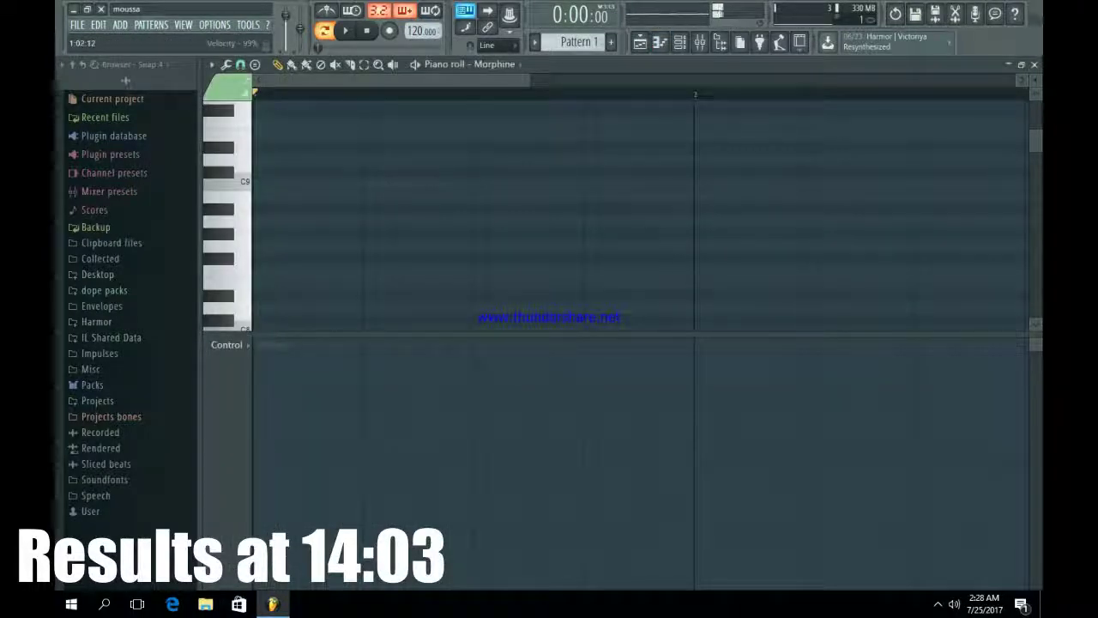
left_click_drag(294, 335, 300, 550)
scroll(305, 522, "down", 10)
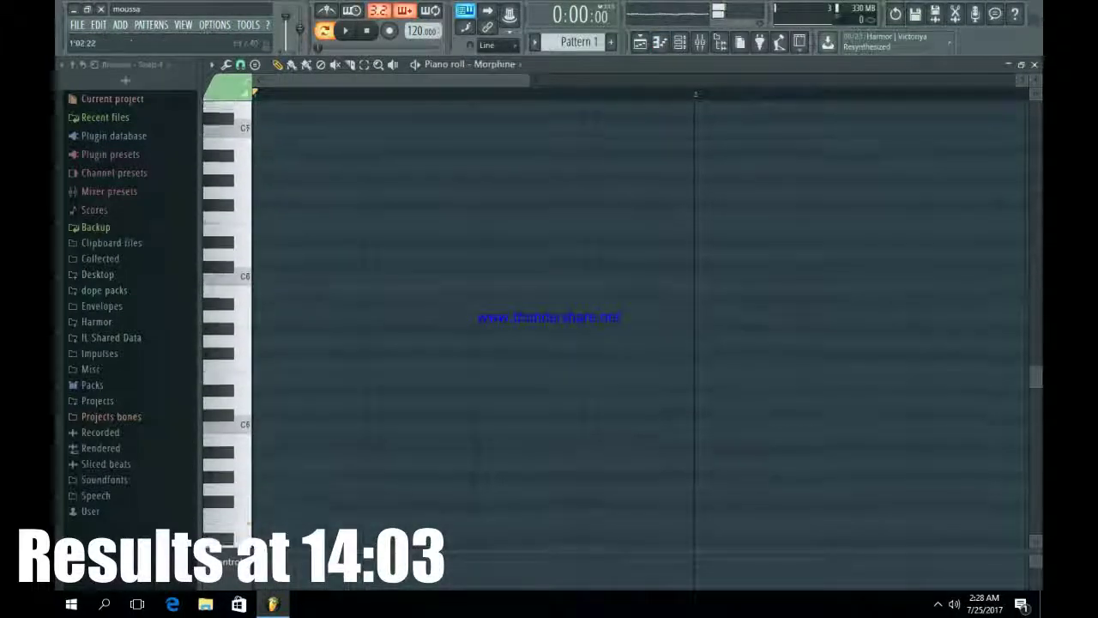
scroll(305, 343, "down", 4)
left_click(210, 284)
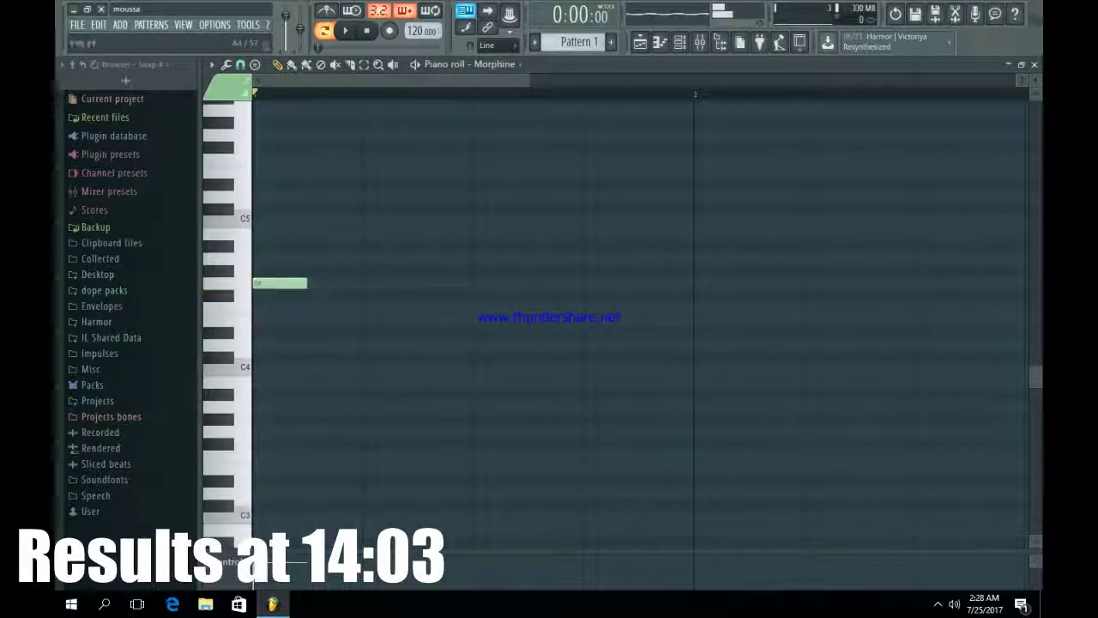
left_click_drag(529, 80, 1012, 79)
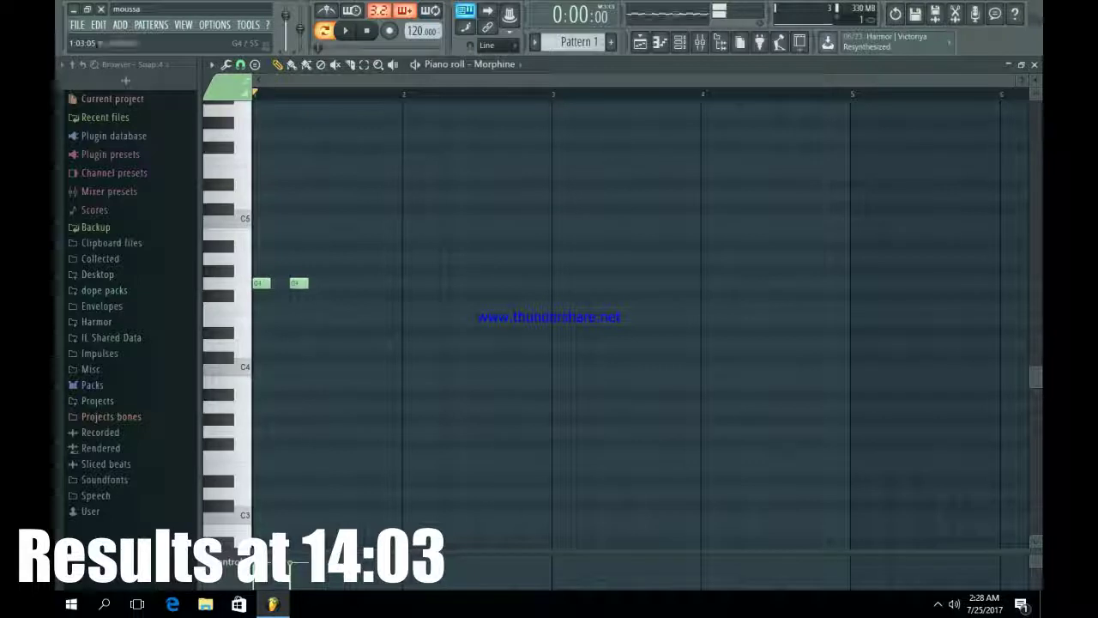
- Build two short G4–B4 chords at the start of bar 1, starting three steps apart, and play them back
left_click(260, 234)
key("space")
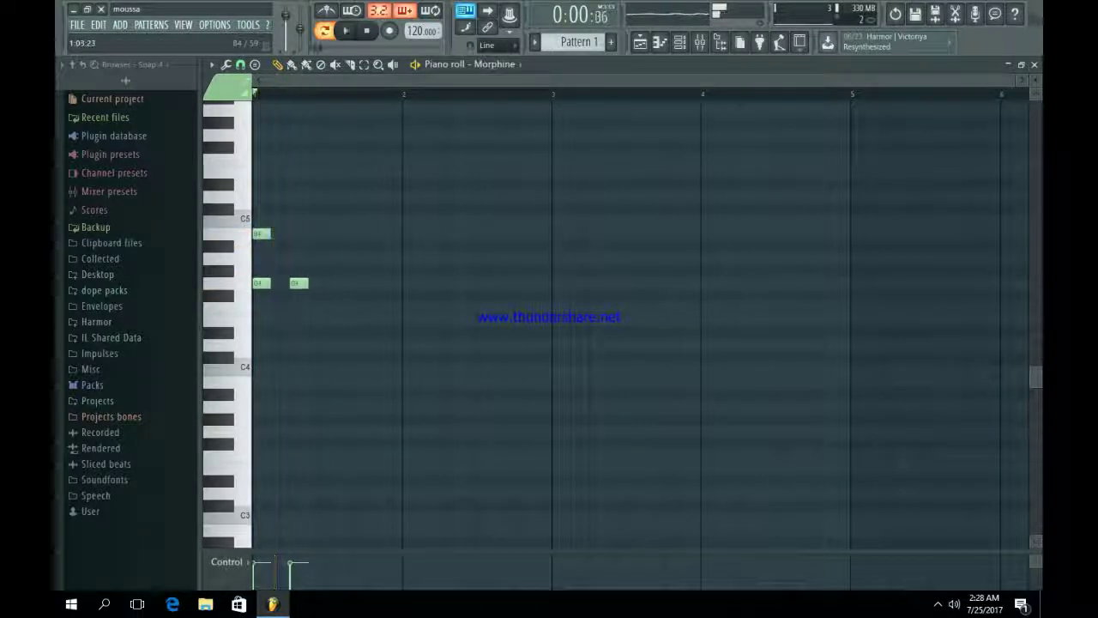
key("space")
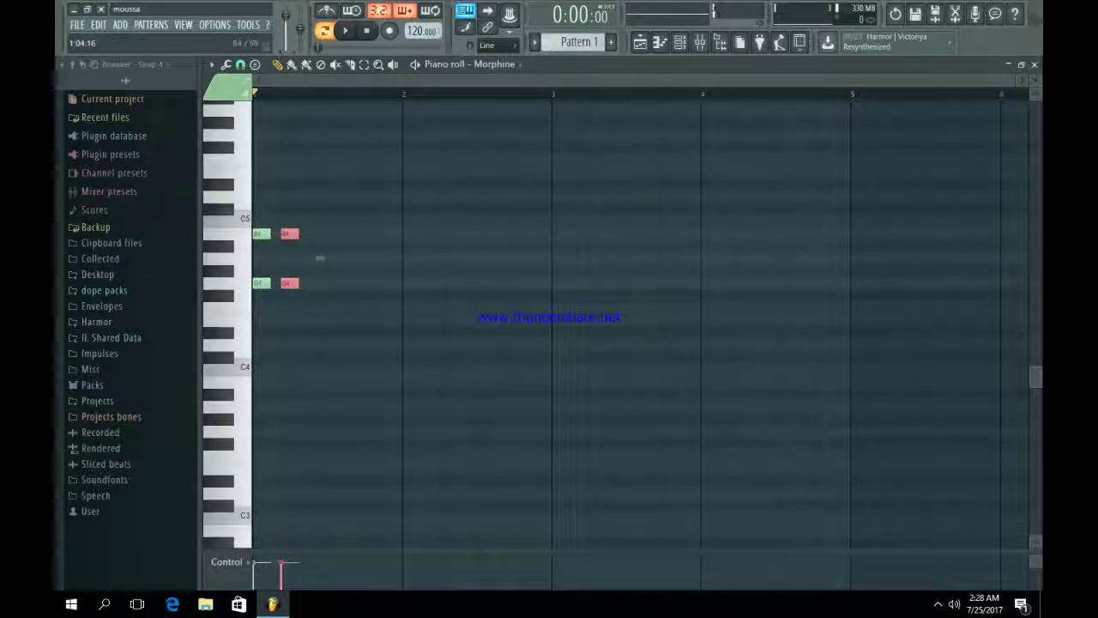
key("space")
key("space")
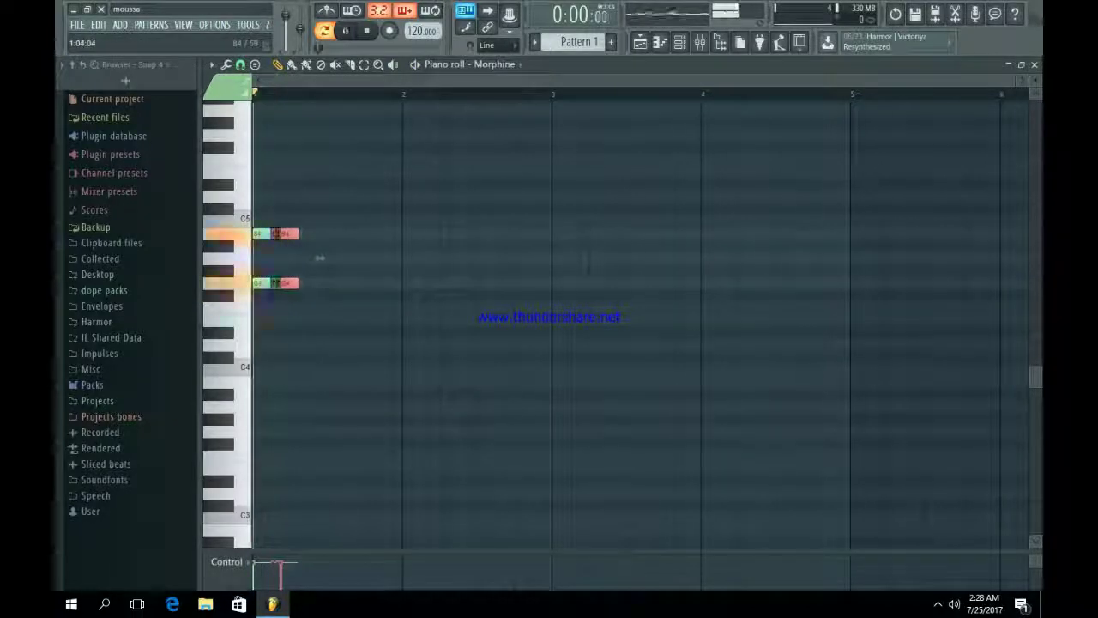
key("space")
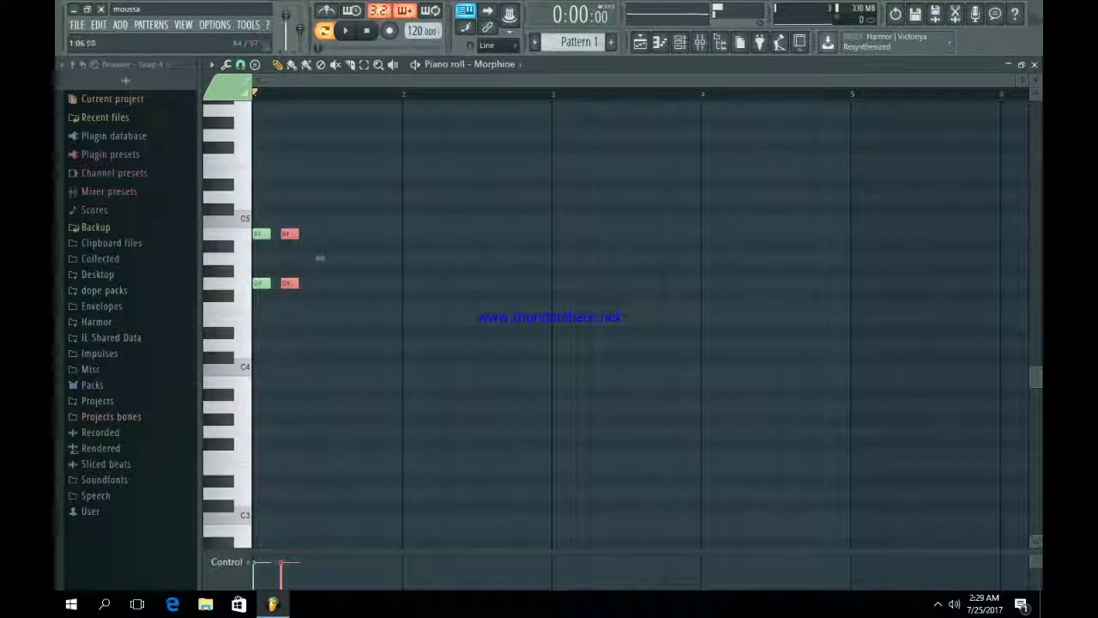
- Add a longer G4, B4 and D5 chord lasting 11 steps after the two short chords and play it back
right_click(309, 257)
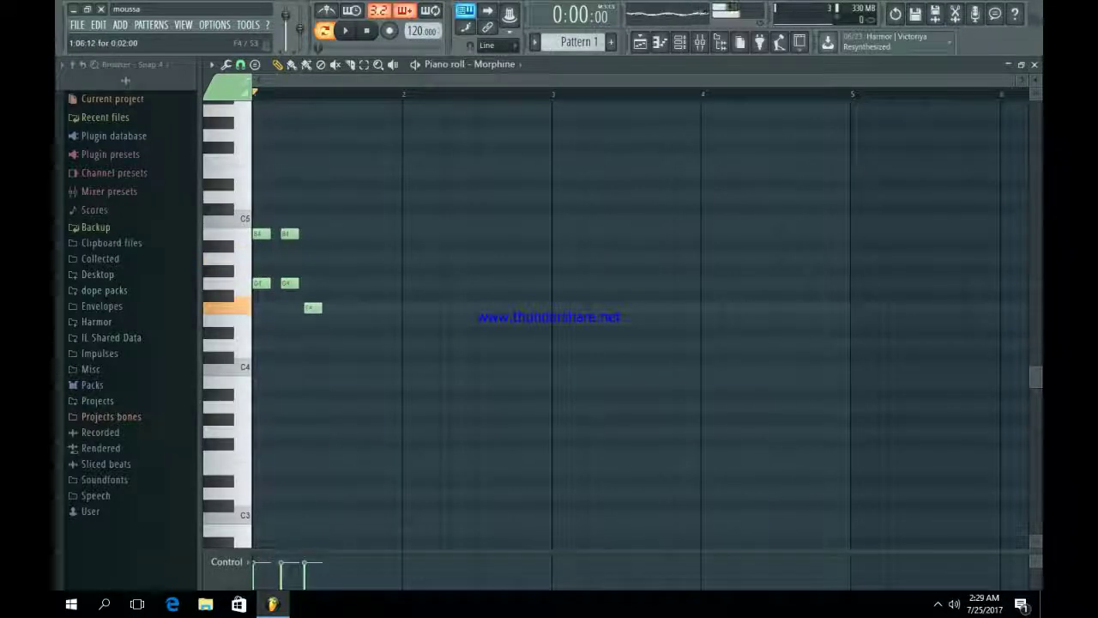
key("space")
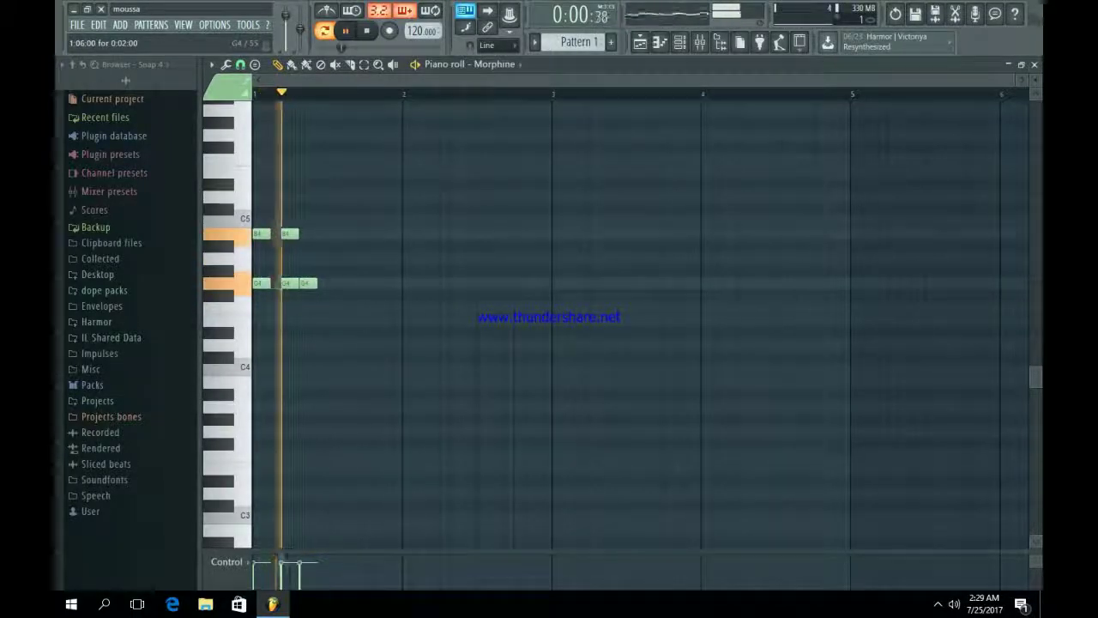
key("space")
left_click_drag(316, 283, 330, 284)
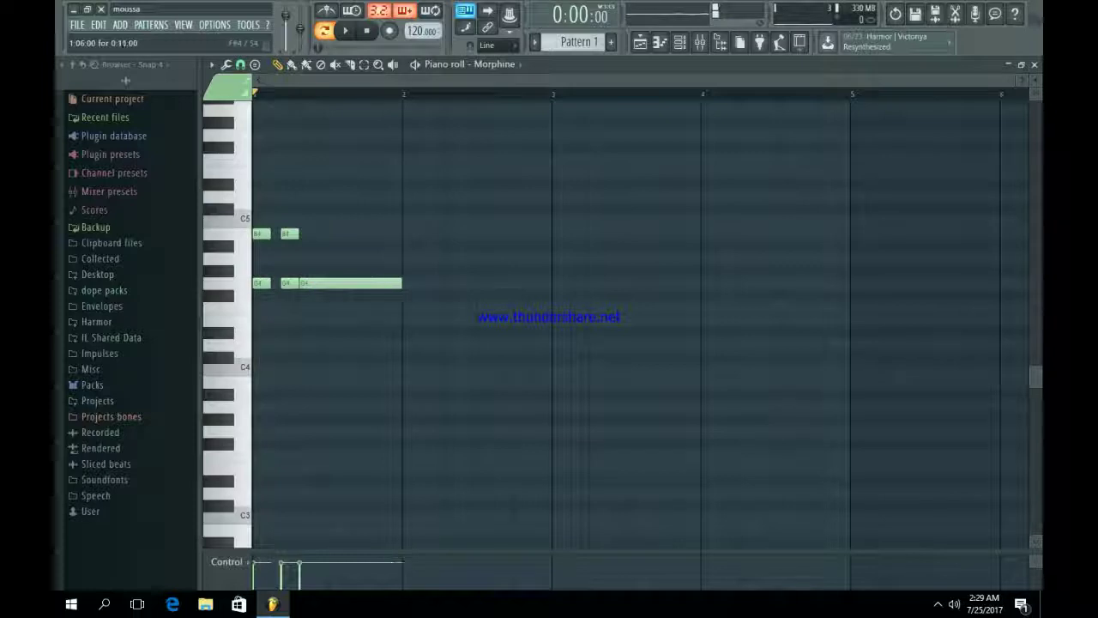
right_click(484, 295)
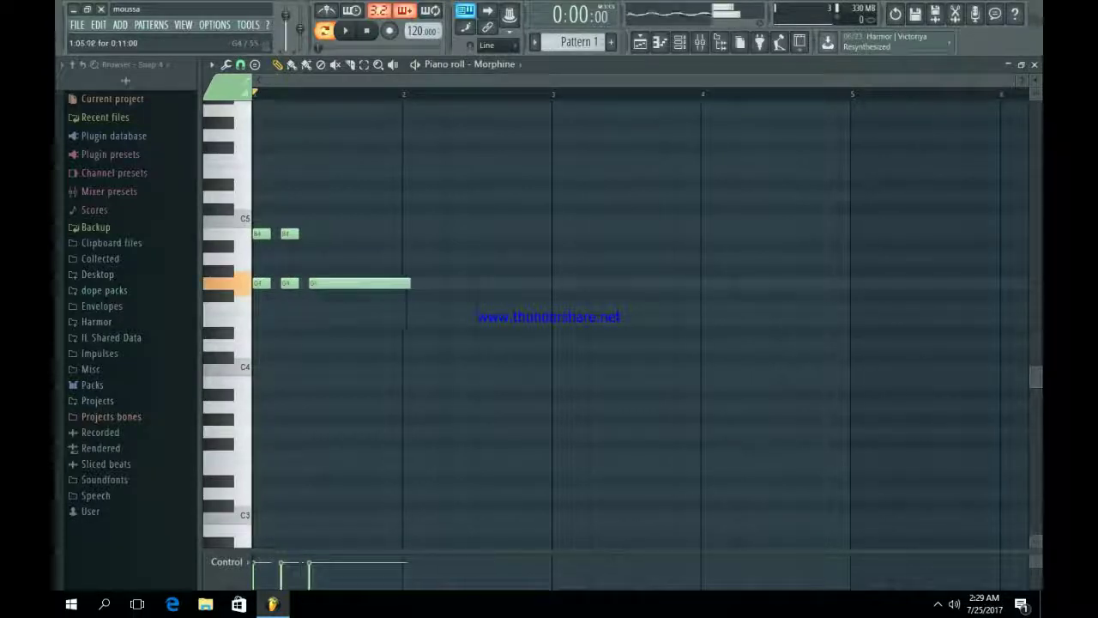
key("space")
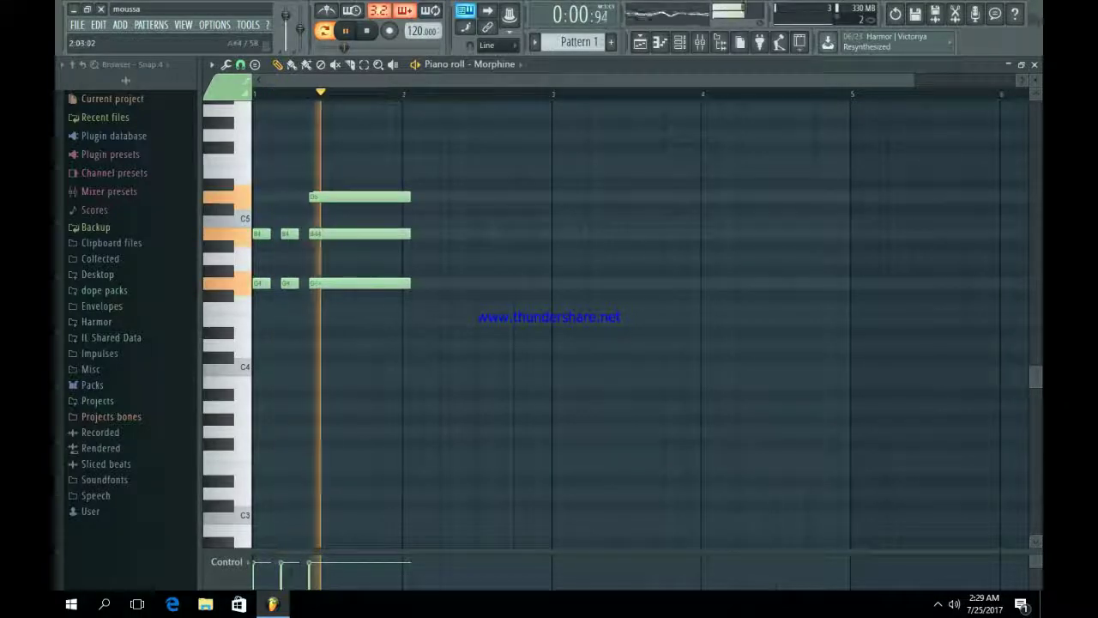
- Lengthen all three notes of the long G4–B4–D5 chord so they end three quarters through bar 2
left_click_drag(296, 177, 492, 383)
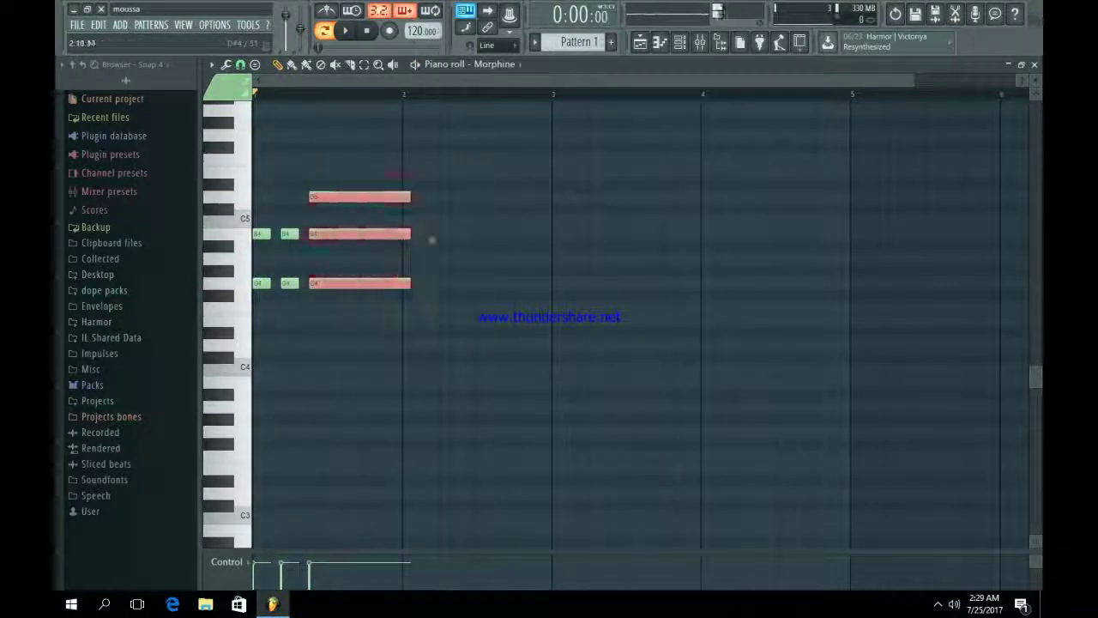
scroll(432, 241, "up", 2)
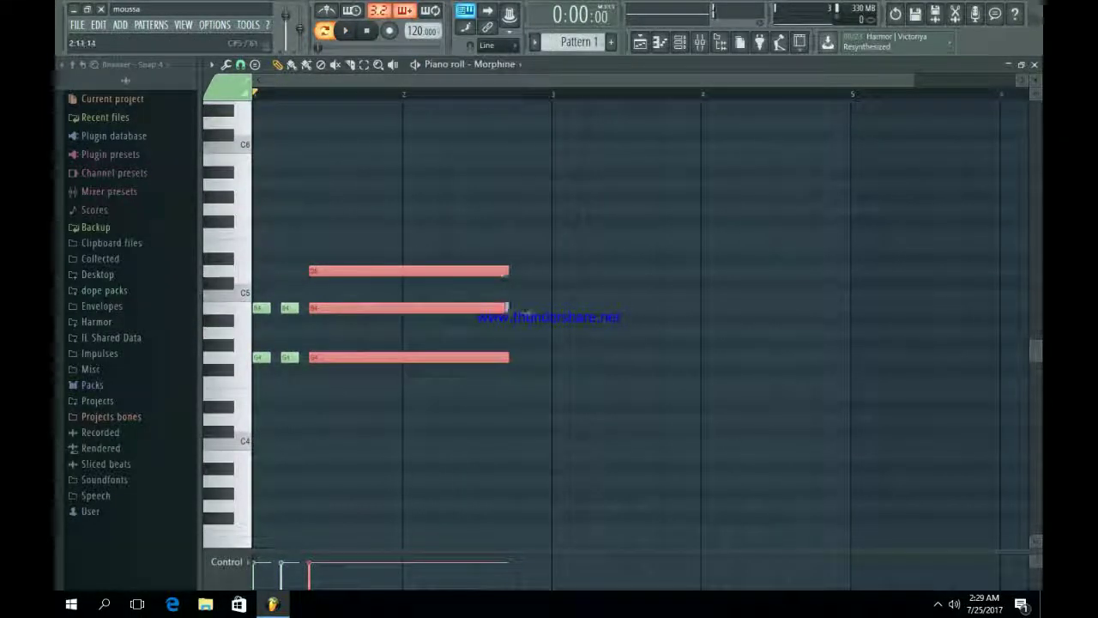
key("space")
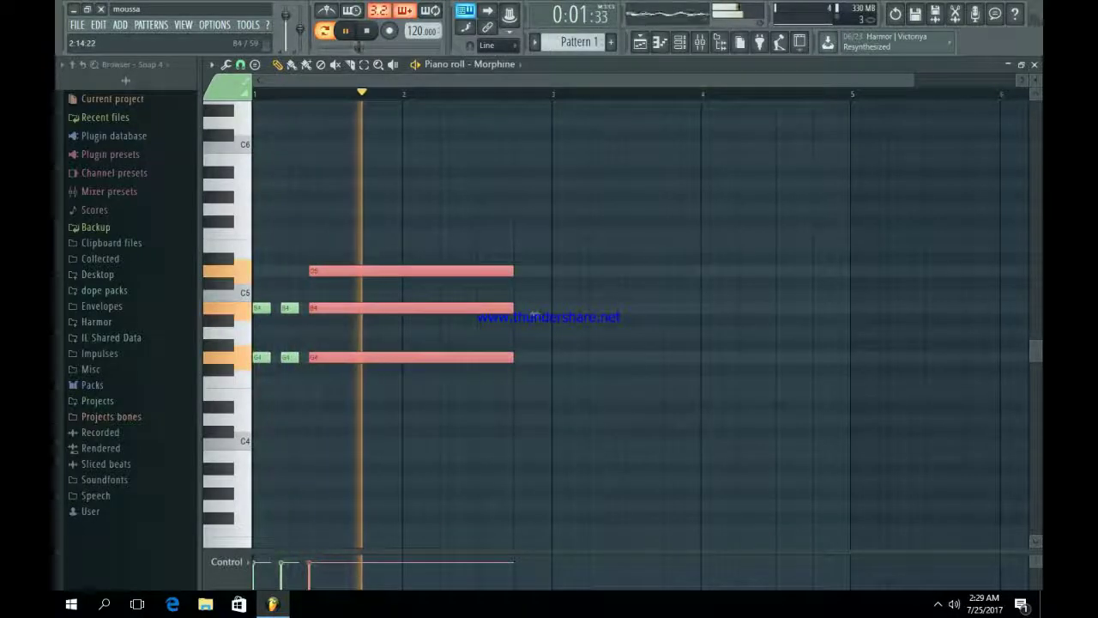
key("ctrl+d")
- Add a four-step F4, A4 and C5 chord filling the last quarter of bar 2
left_click(522, 332)
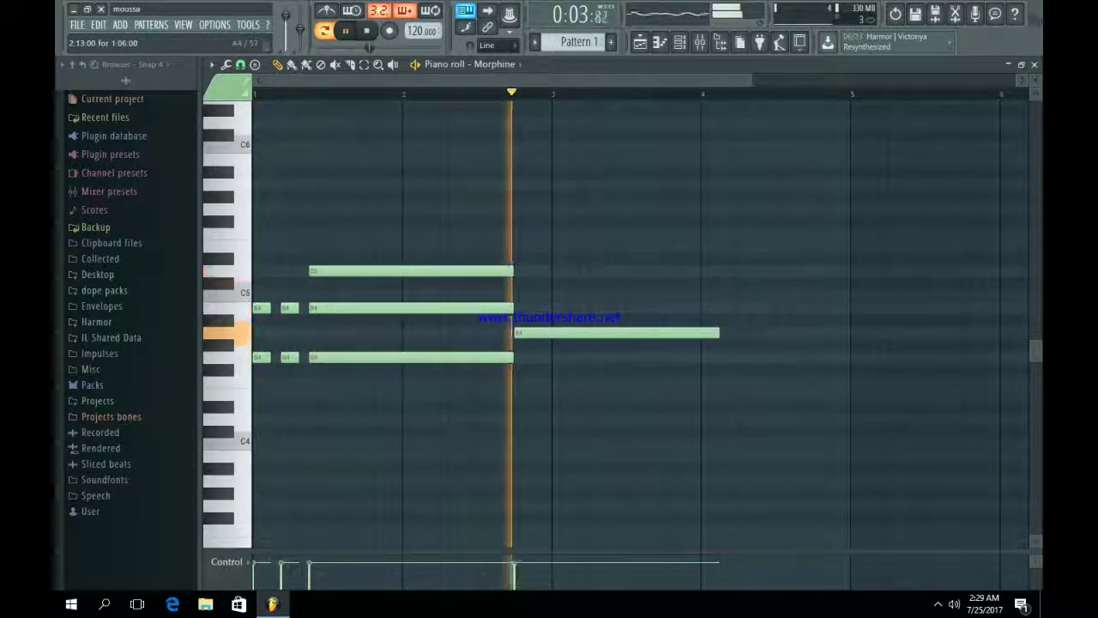
left_click_drag(717, 332, 552, 332)
key("space")
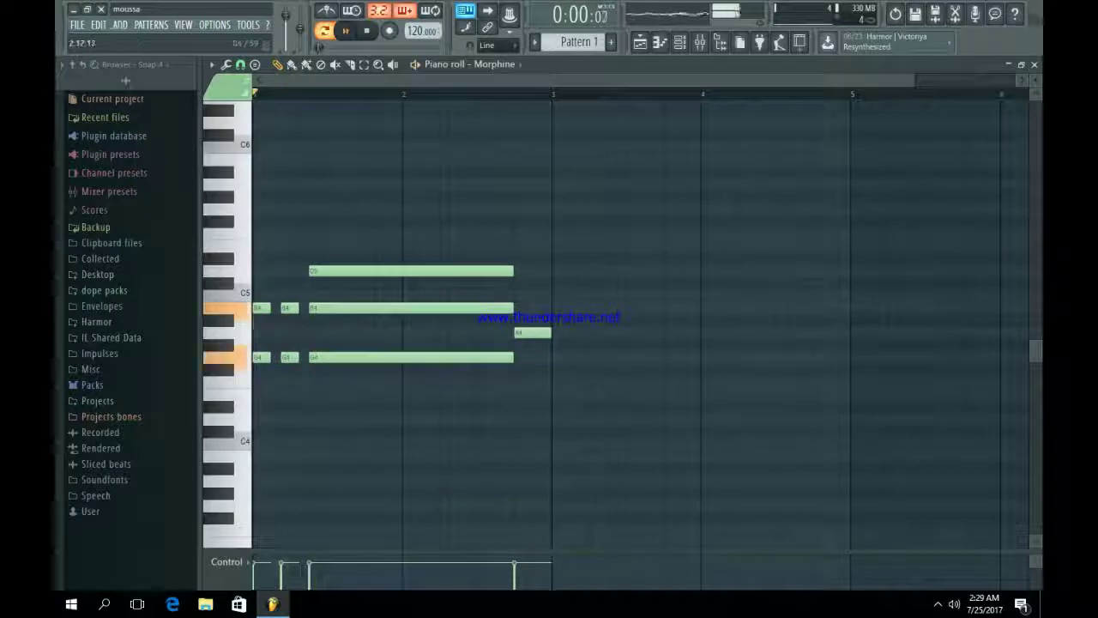
key("space")
left_click(522, 295)
left_click(522, 381)
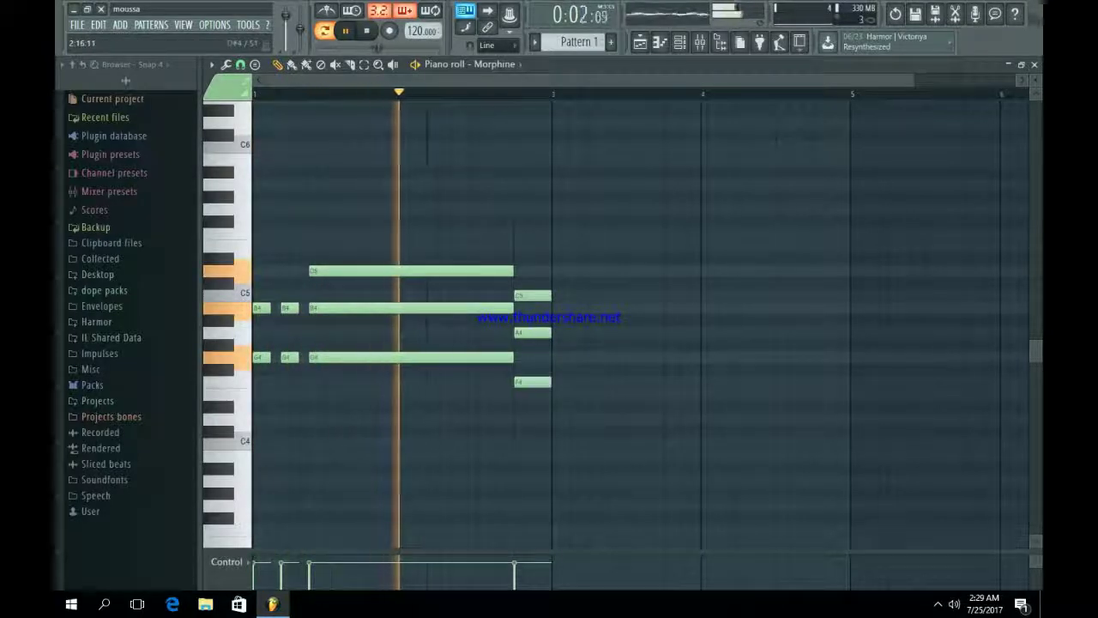
- Fill bar 3 with an E4, G4 and B4 chord, and bar 4 with two short and one longer A4–C5 chord
left_click(559, 309)
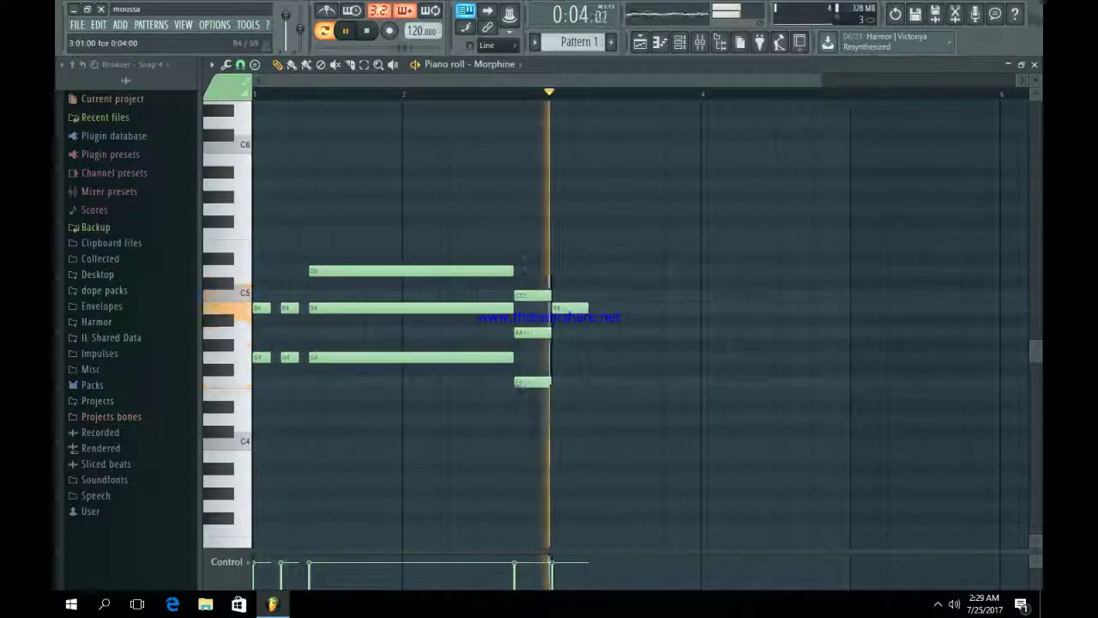
key("space")
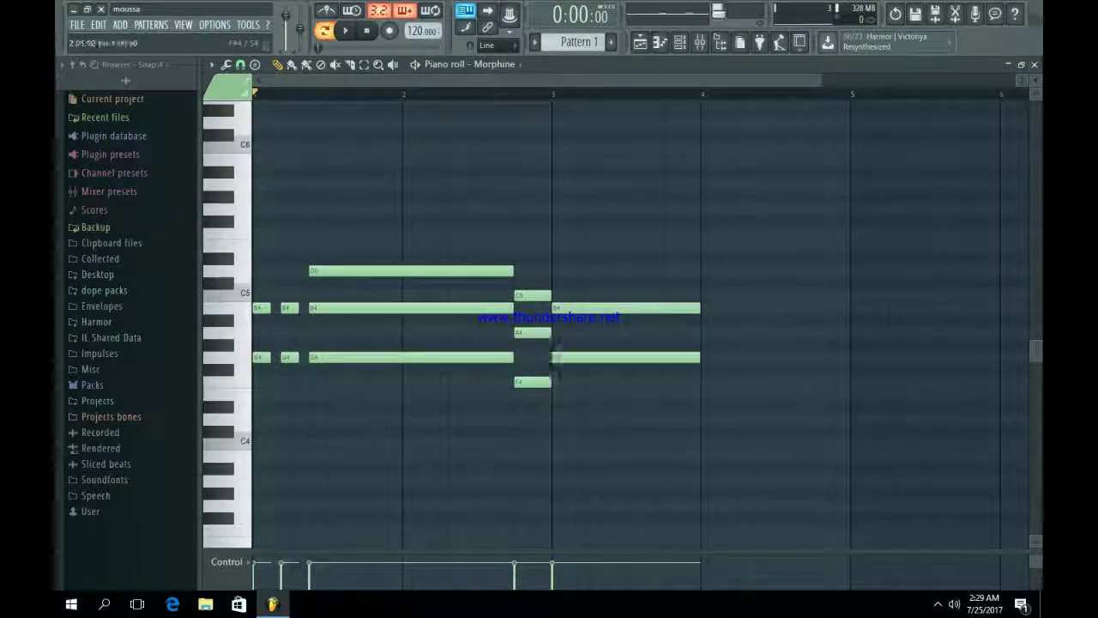
key("space")
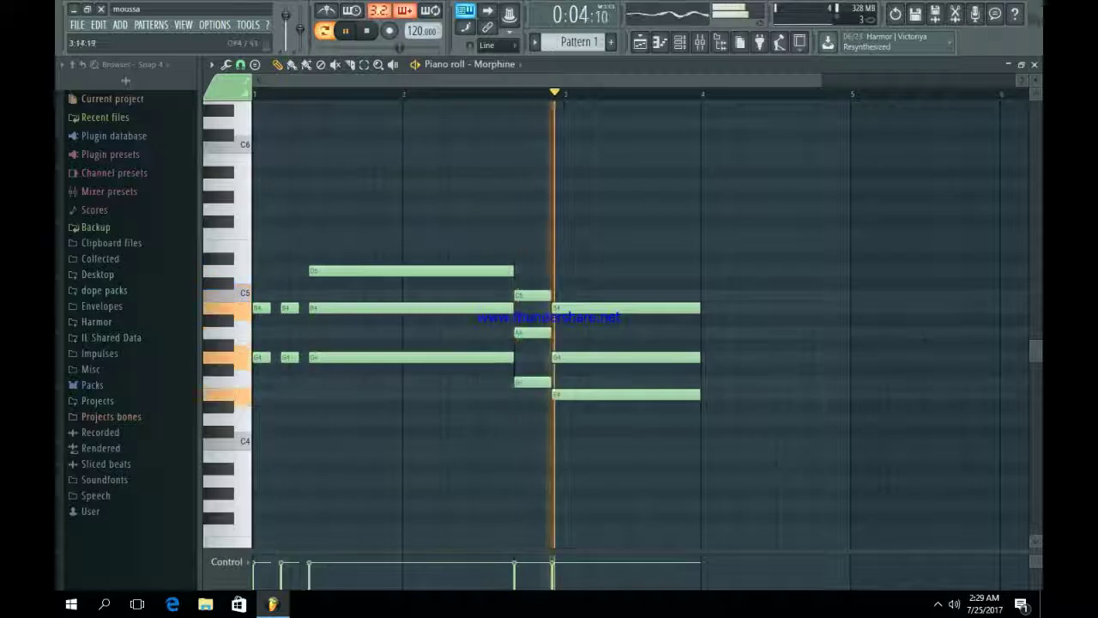
left_click(703, 332)
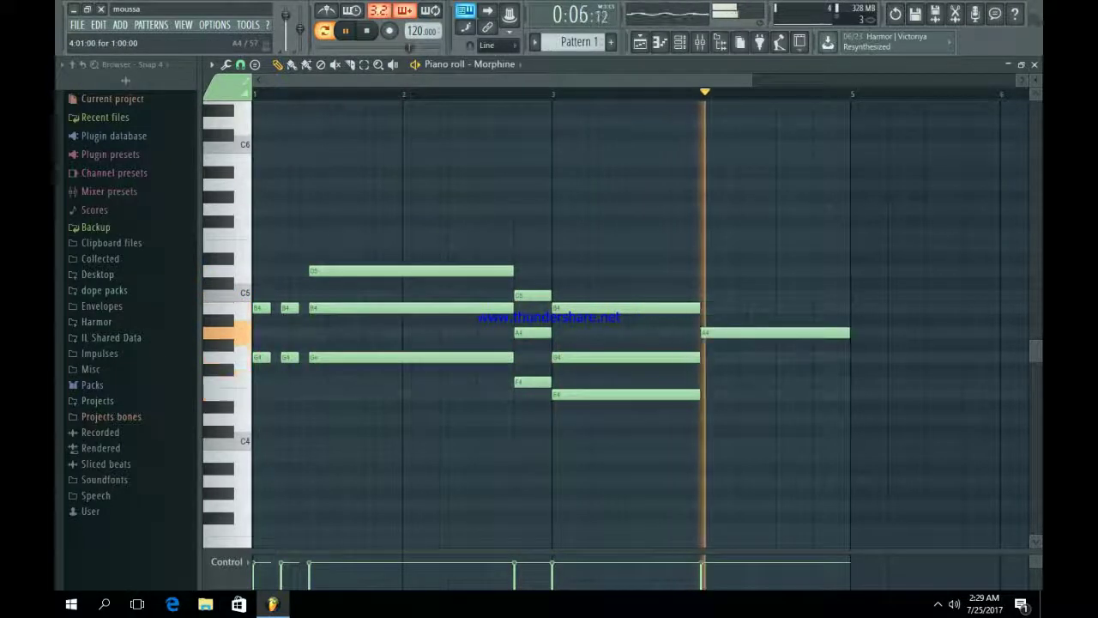
key("space")
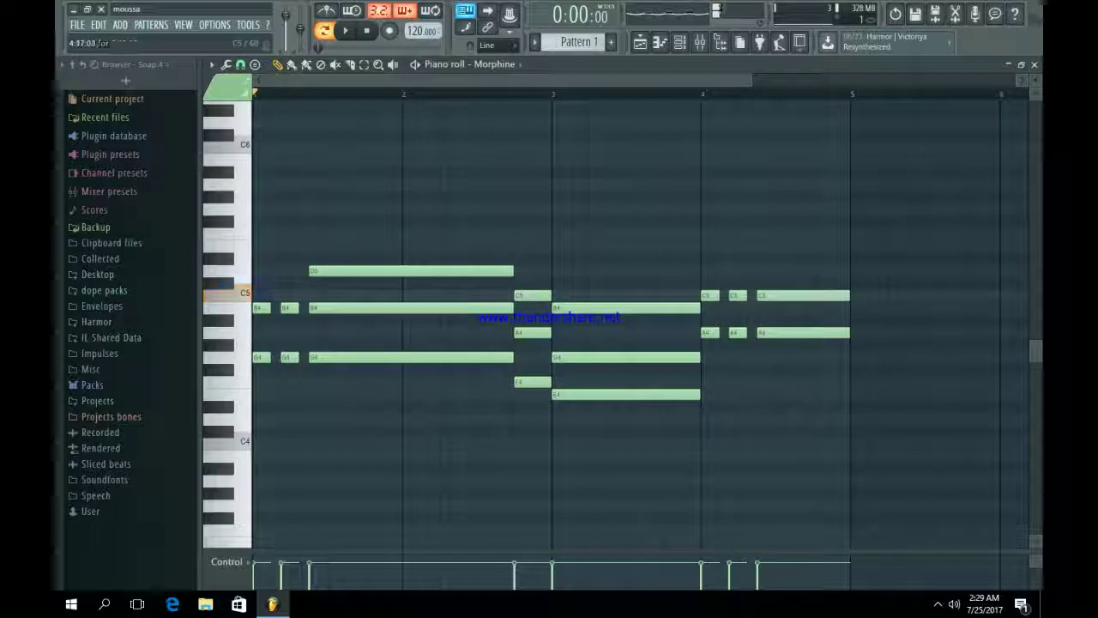
- Add a four-step E5 slide note at the end of bar 4 and raise the longer C5 note there to D5
left_click(826, 247)
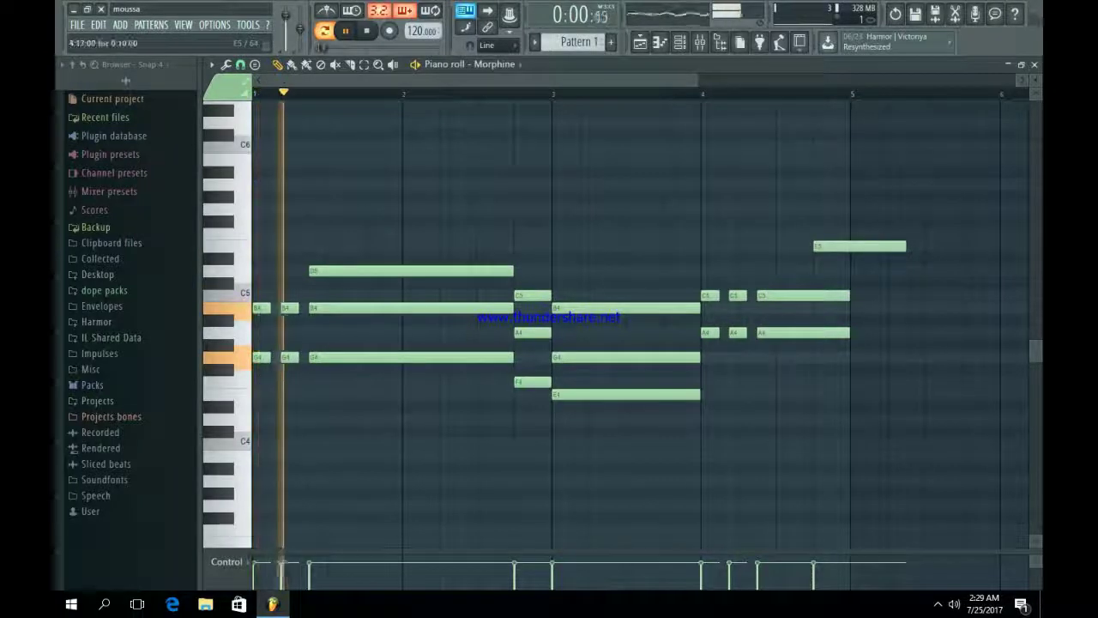
left_click_drag(904, 247, 848, 247)
double_click(836, 246)
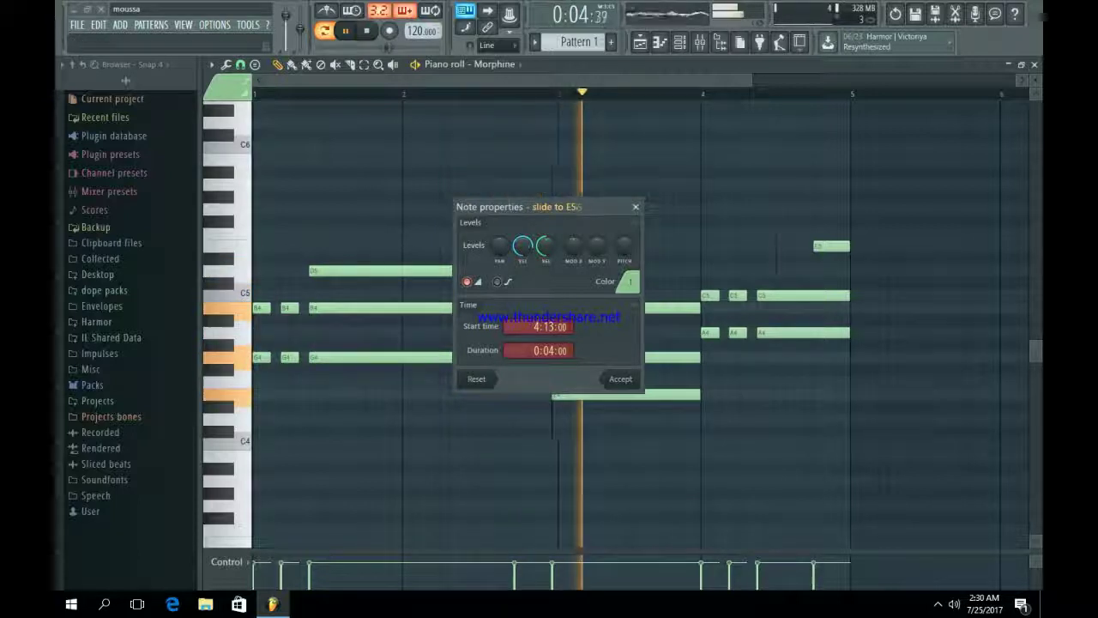
left_click(616, 378)
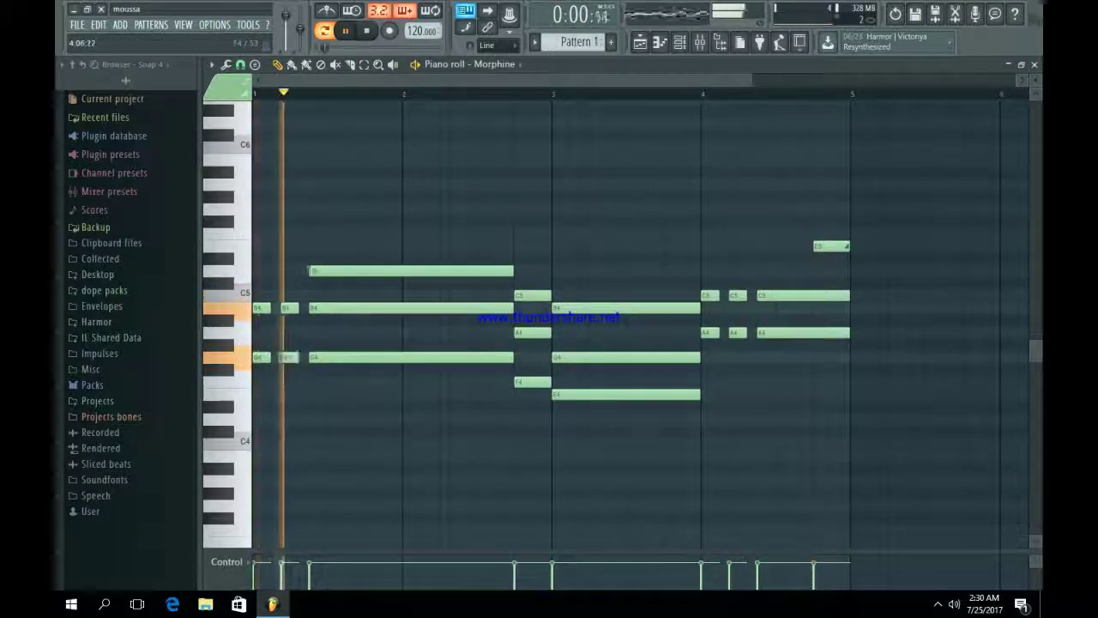
left_click_drag(788, 296, 788, 270)
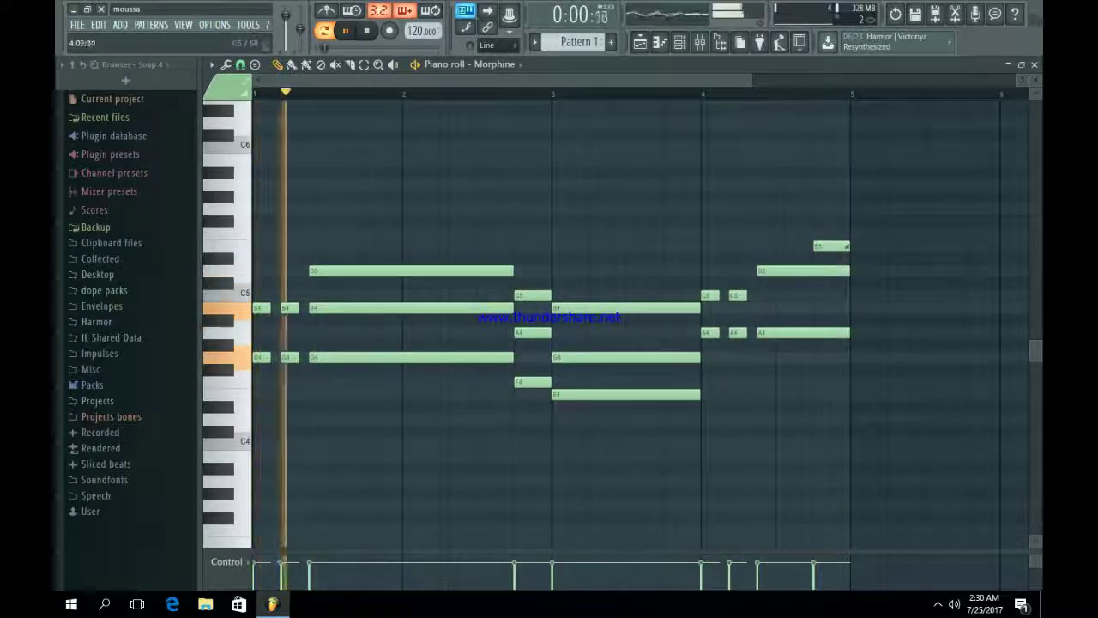
- Insert Fruity Stereo Shaper in the first effect slot of the Morphine mixer track and switch it to the previous preset
key("F6")
left_click(315, 182)
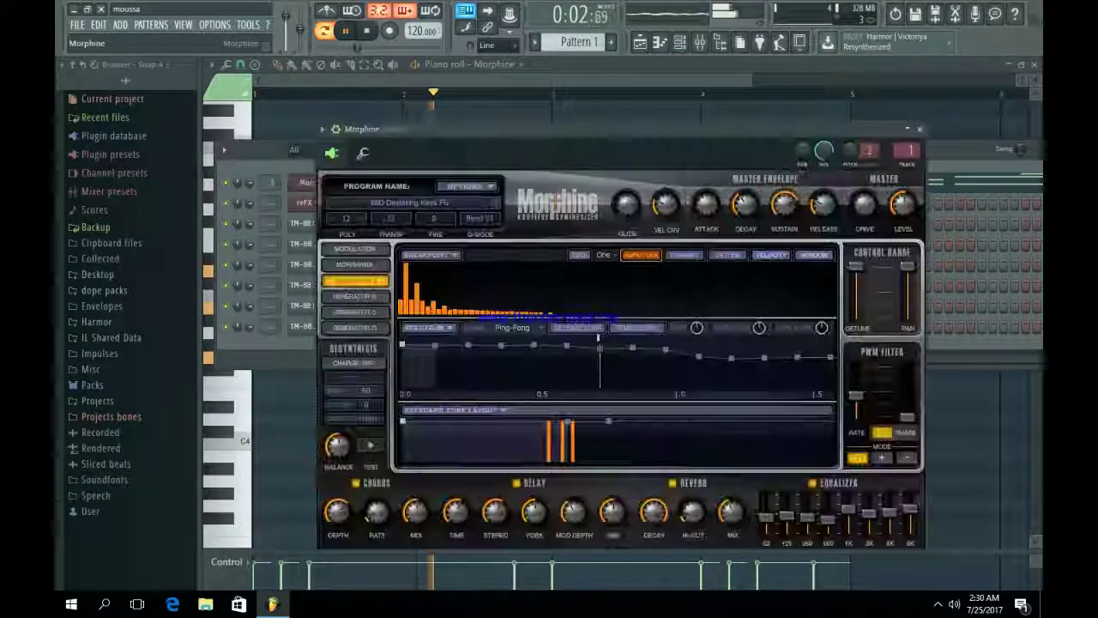
key("F9")
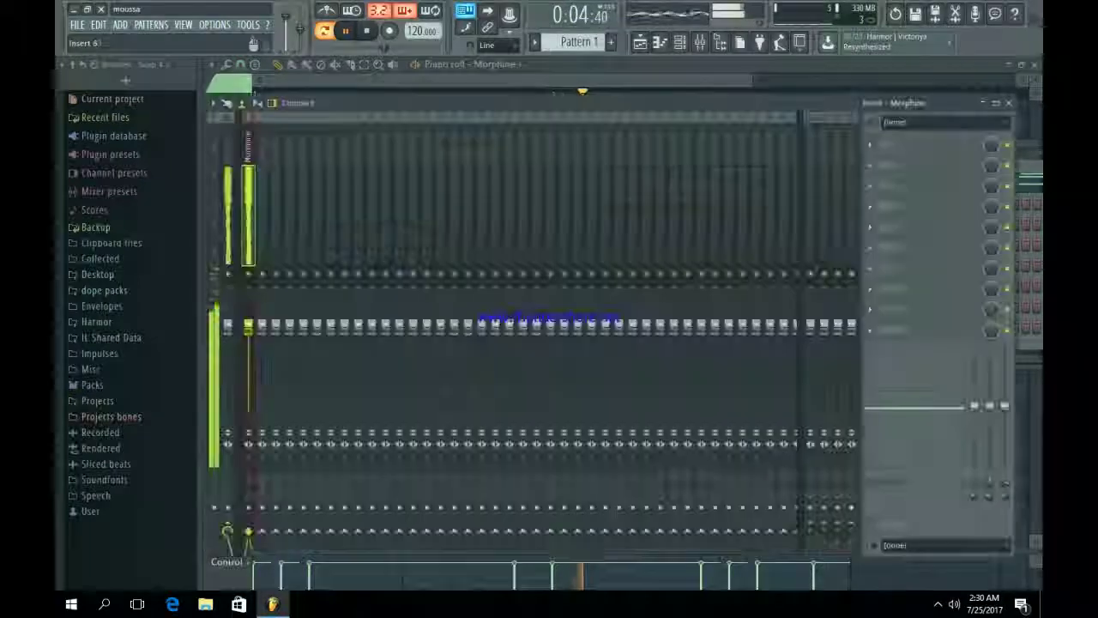
left_click(870, 145)
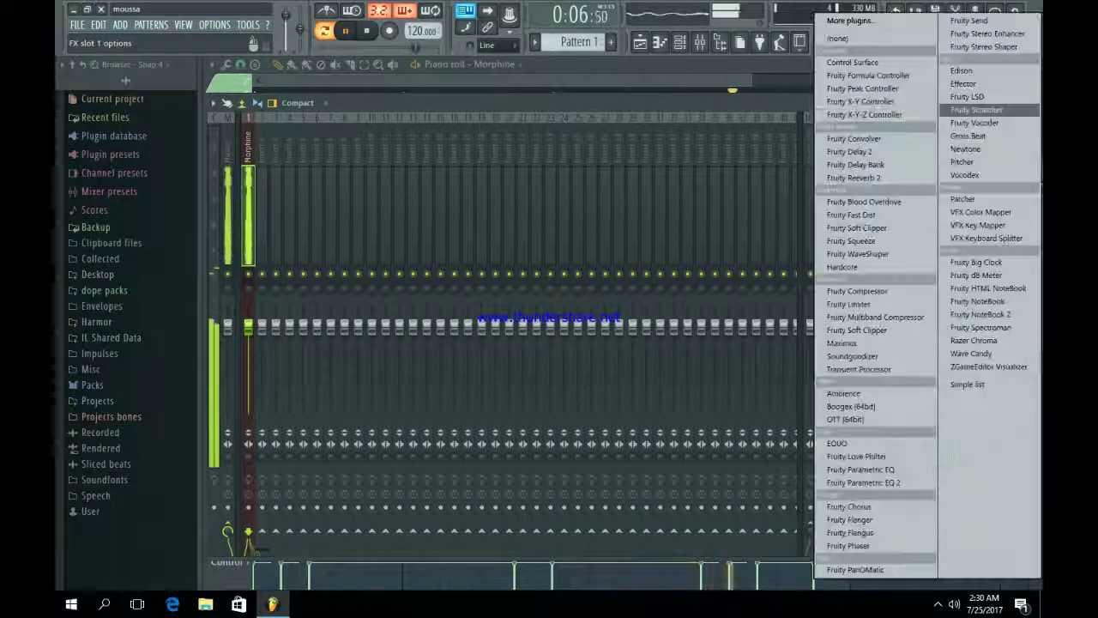
left_click(986, 48)
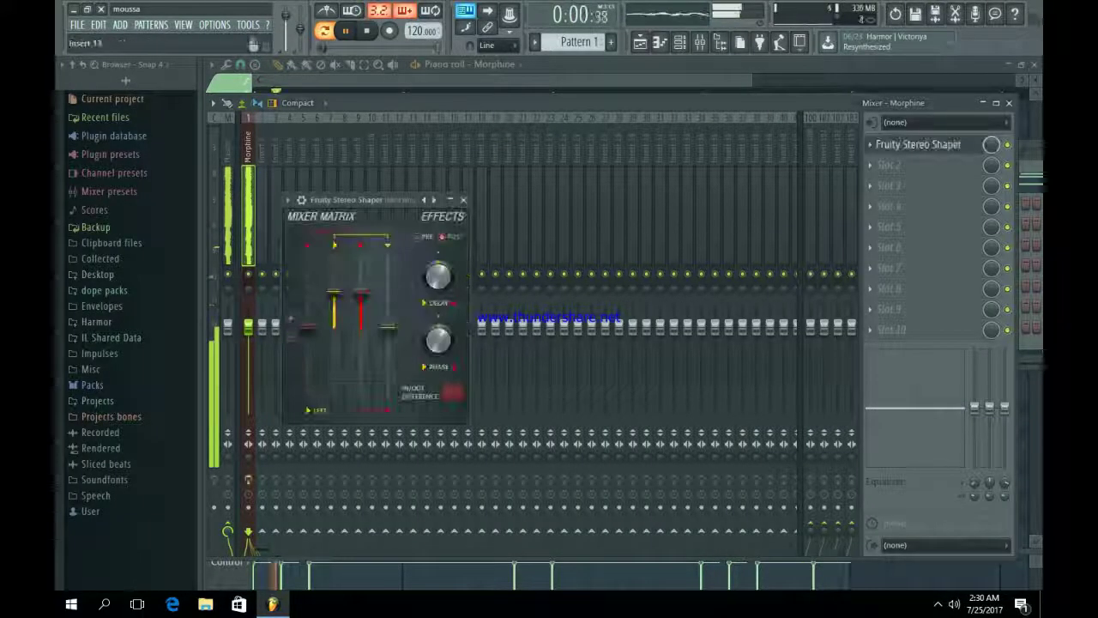
left_click(423, 199)
mouse_move(455, 204)
left_click(523, 308)
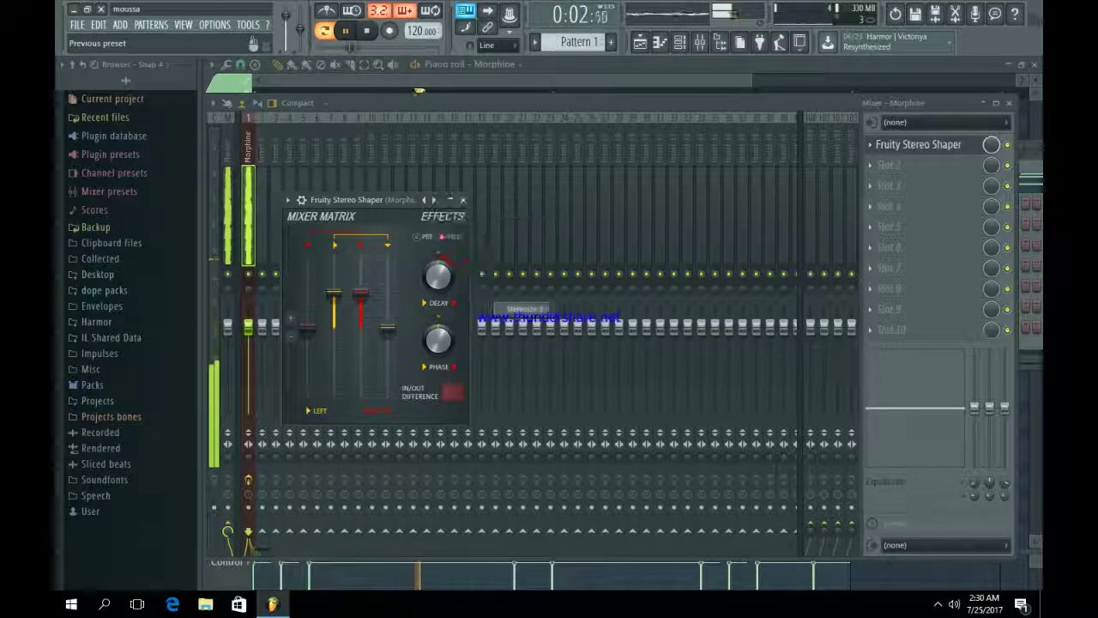
left_click(464, 200)
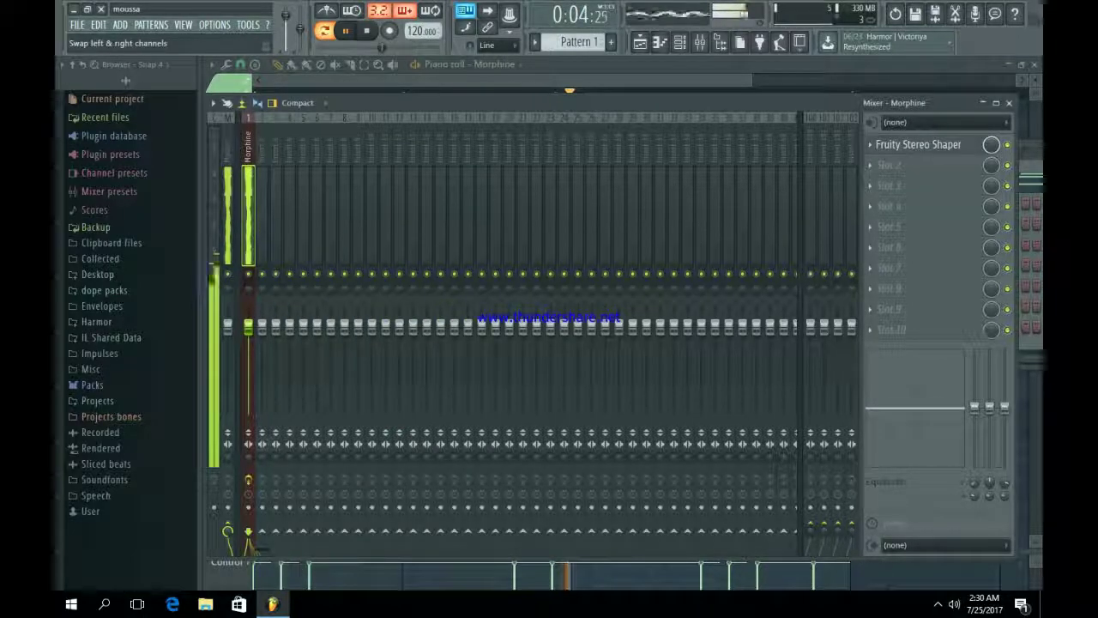
- Adjust the Morphine mixer track's stereo separation and slightly lower its volume
left_click_drag(248, 457, 248, 482)
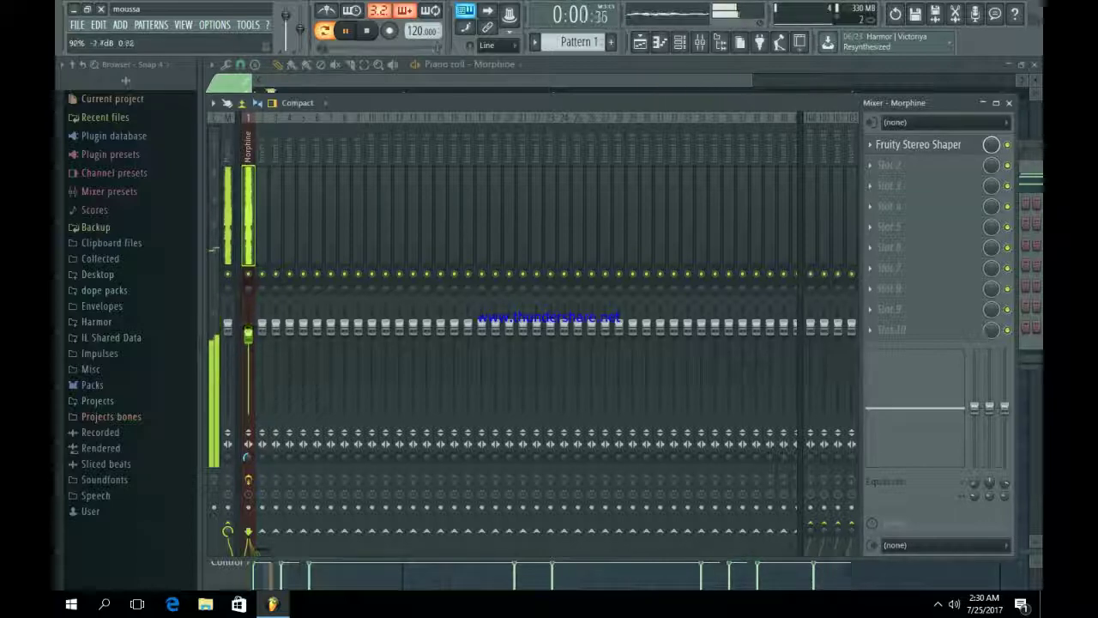
- Add Fruity Parametric EQ 2 to the Morphine track's second effect slot and shape band 1 into a steep low cut
left_click(889, 165)
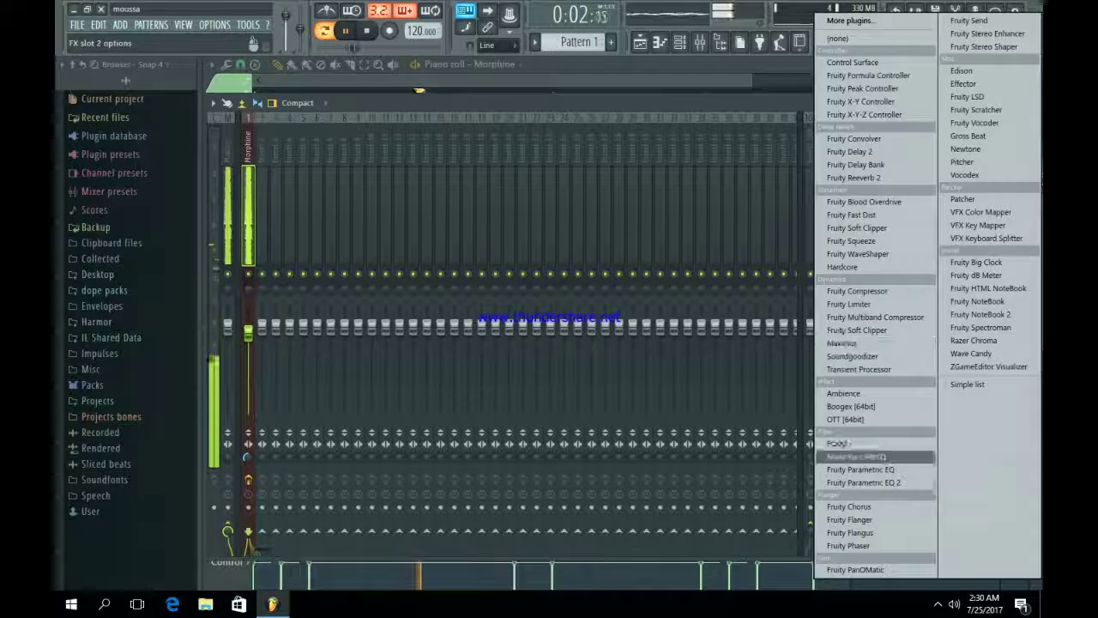
left_click(862, 482)
right_click(362, 329)
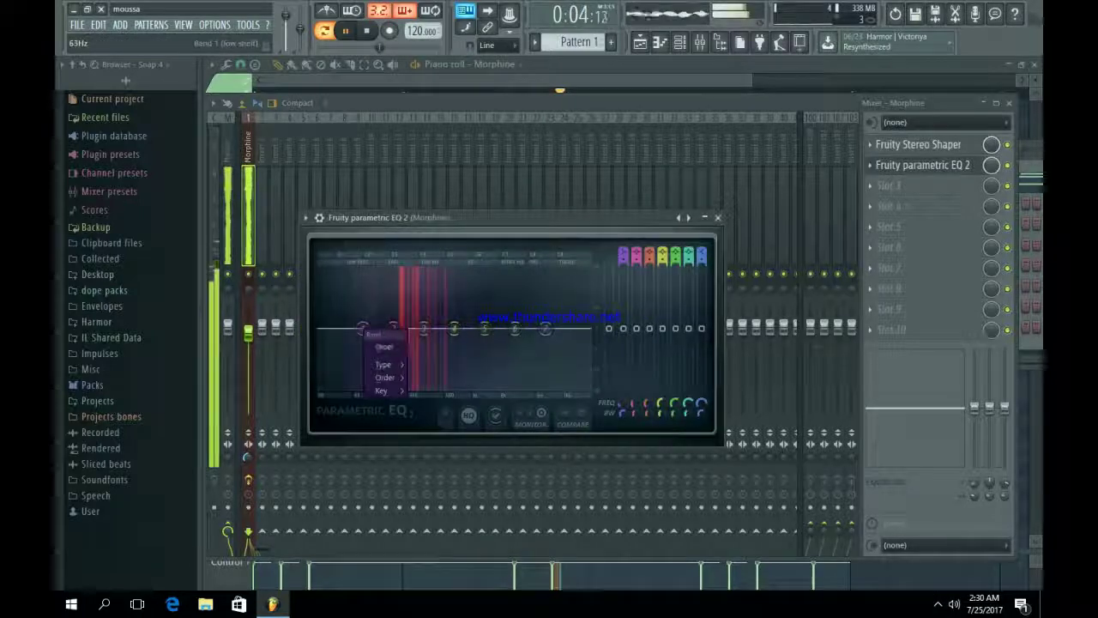
mouse_move(385, 377)
left_click(435, 377)
left_click_drag(363, 329, 399, 387)
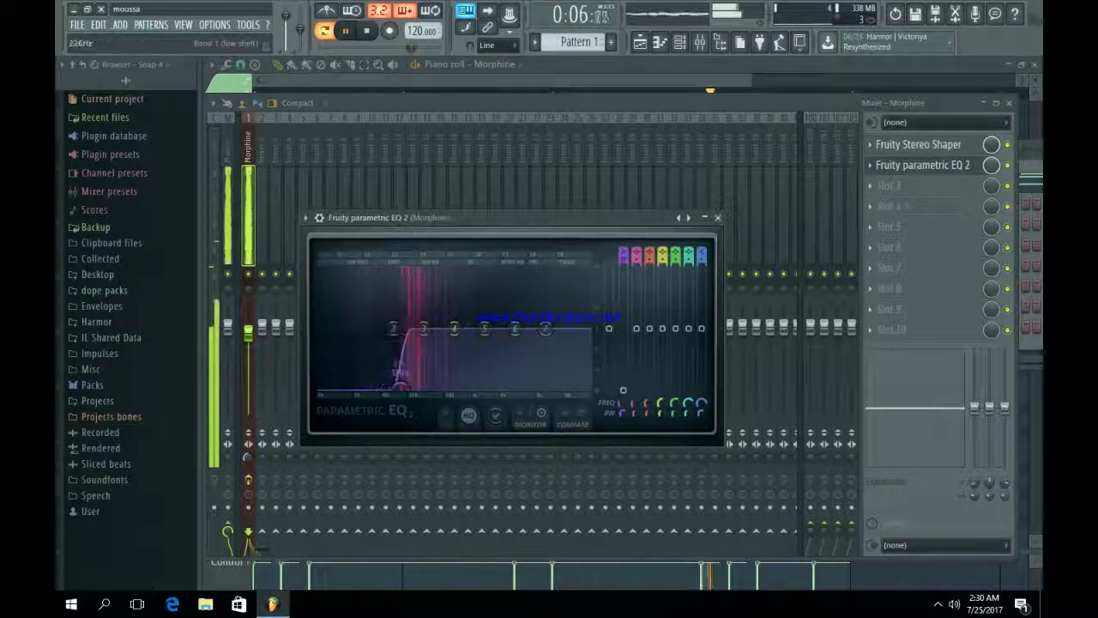
- Gently boost the upper frequencies in the Morphine track's Parametric EQ 2 with bands 5 and 6
mouse_move(515, 329)
left_mouse_down()
mouse_move(500, 308)
mouse_move(509, 317)
left_mouse_up()
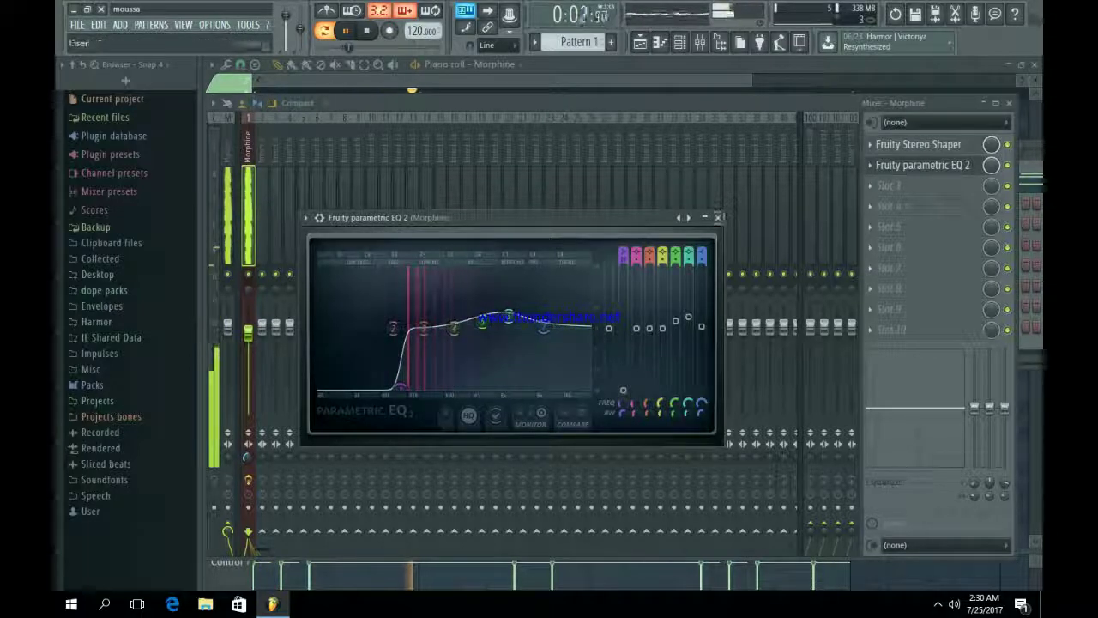
left_click(719, 217)
- Insert Fruity Compressor in the Morphine track's third effect slot and set its gain to 1.9 dB
left_click(889, 185)
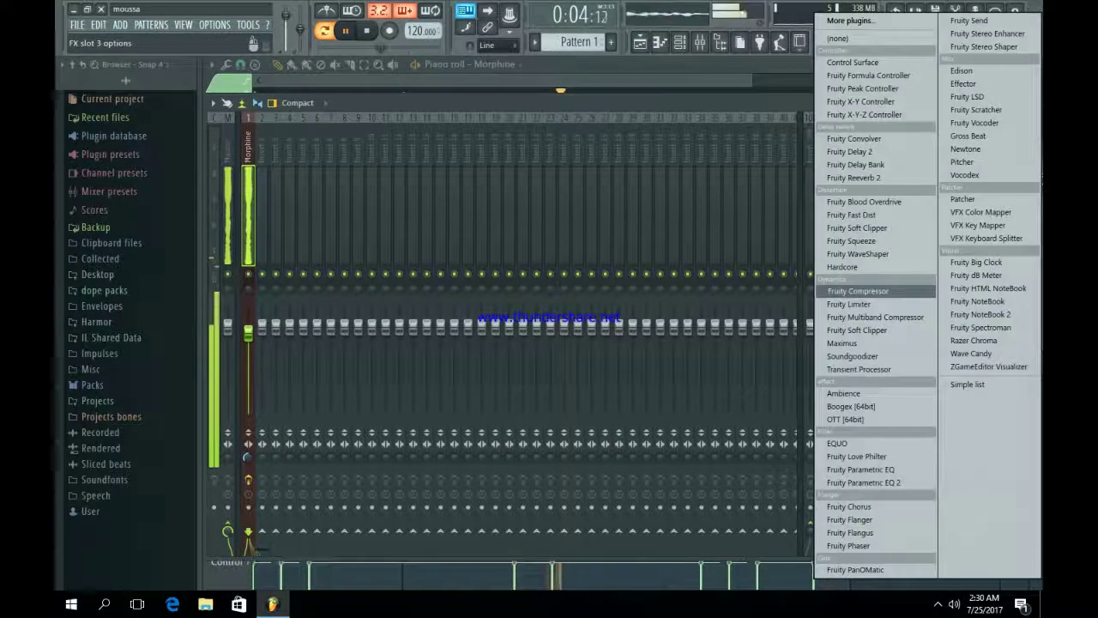
left_click(858, 291)
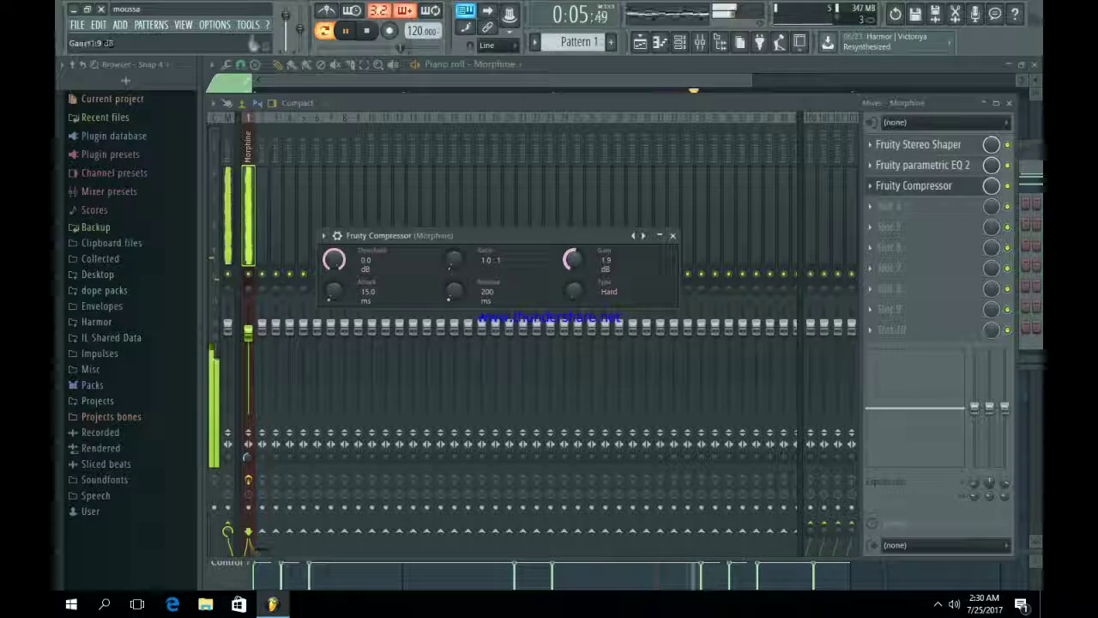
left_click(673, 235)
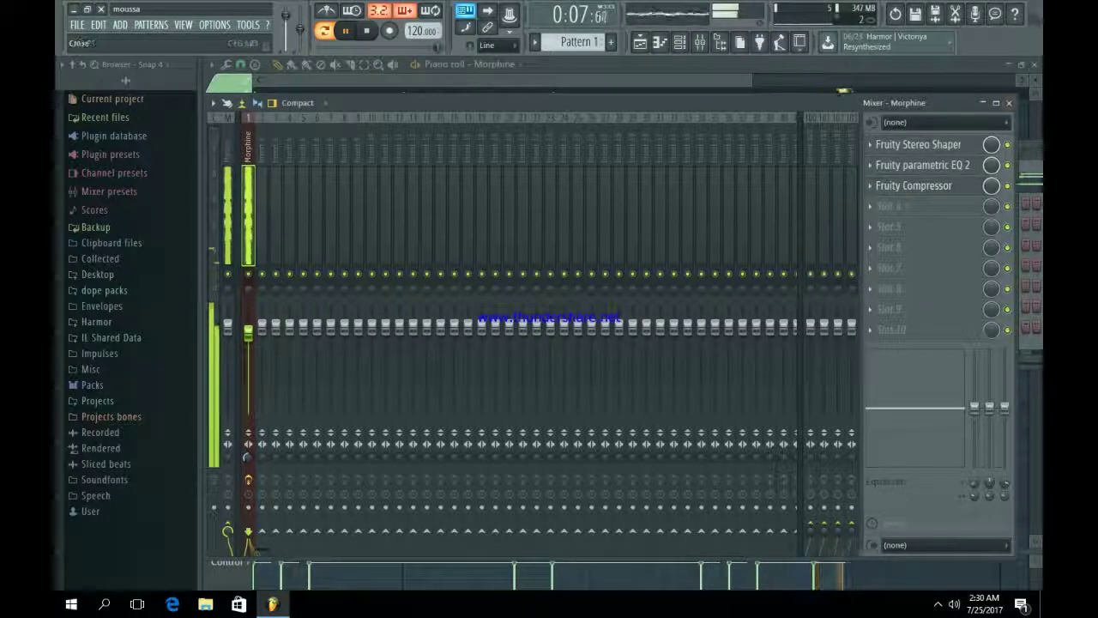
- Copy the Morphine chord notes into the reFX Nexus channel of Pattern 2
left_click(1009, 103)
left_click(920, 130)
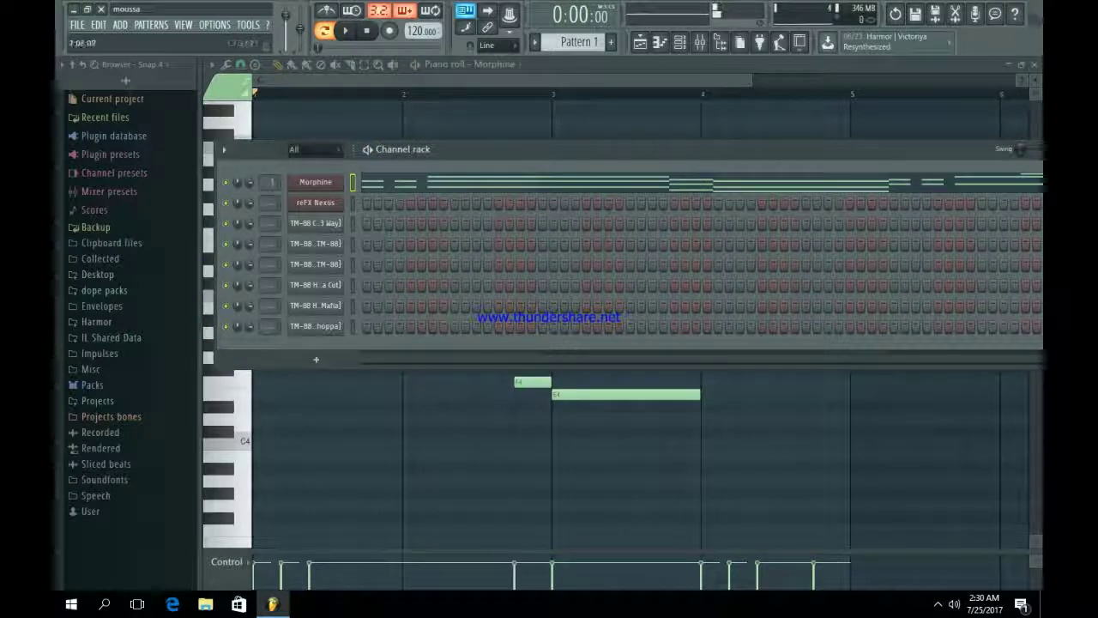
left_click(611, 42)
left_click(352, 203)
key("ctrl+v")
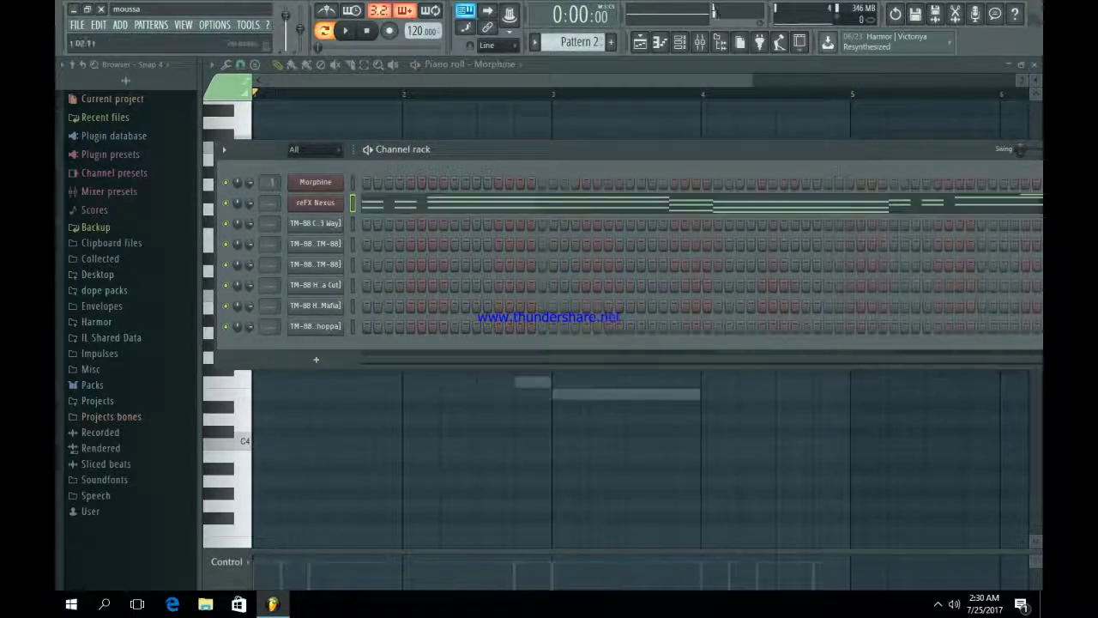
- In the reFX Nexus piano roll, delete the B4 and D5 notes above the opening G4 notes in bars 1 and 2
key("F7")
right_click(262, 308)
right_click(360, 308)
key("space")
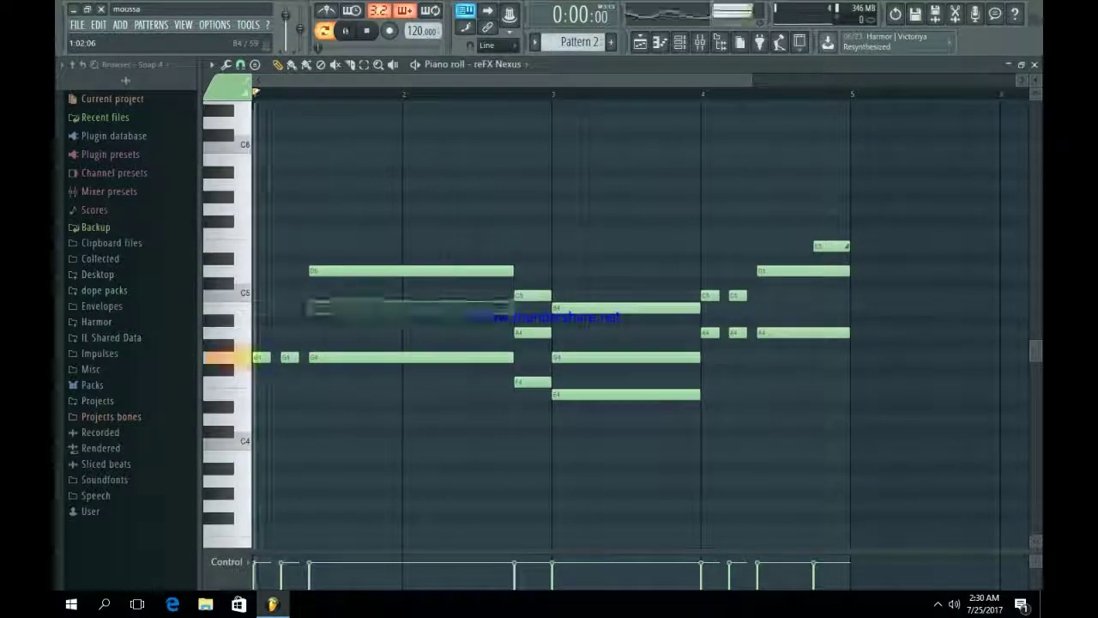
right_click(476, 271)
key("space")
key("space")
- Delete the remaining upper chord notes and the E5 slide through bar 4, keeping only the F4, E4 and A4 bass notes
right_click(532, 295)
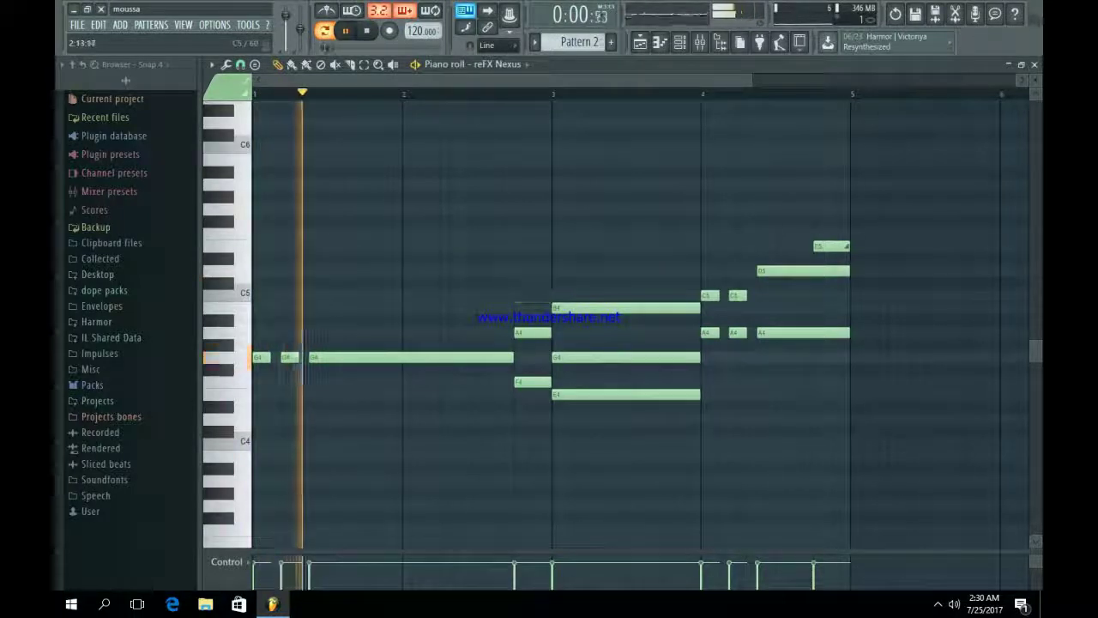
right_click(532, 333)
right_click(585, 357)
right_click(585, 309)
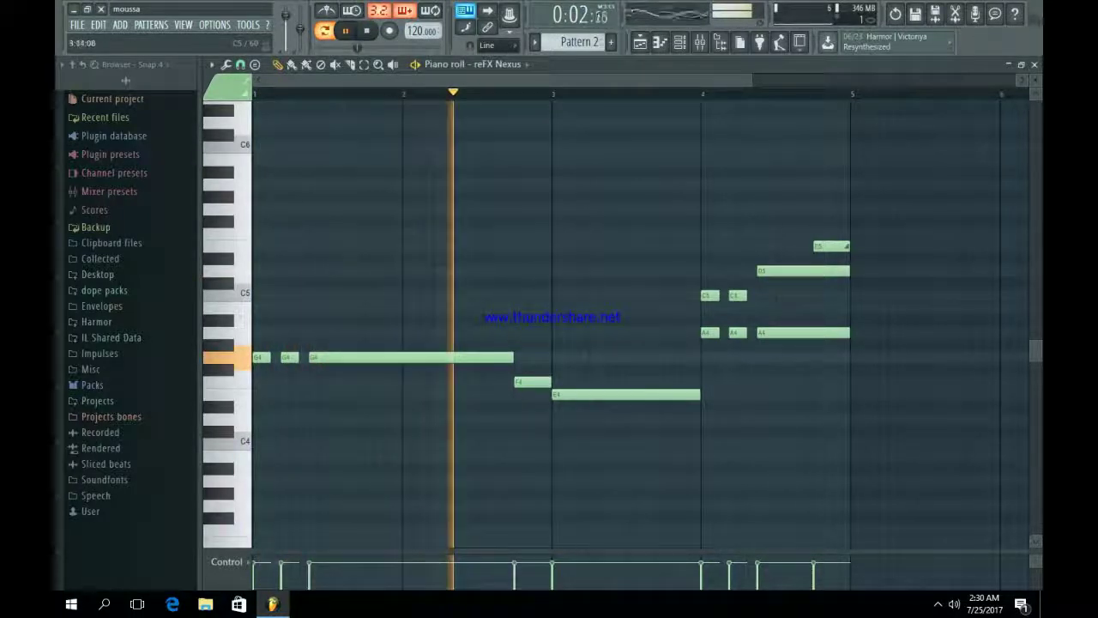
right_click(710, 295)
right_click(738, 295)
right_click(804, 272)
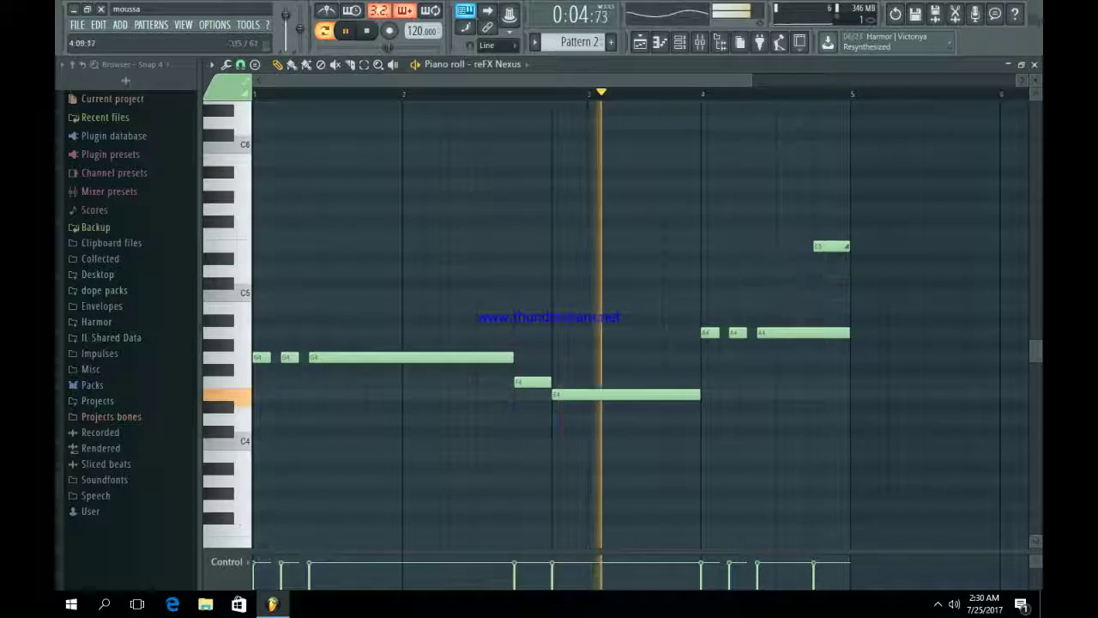
right_click(831, 246)
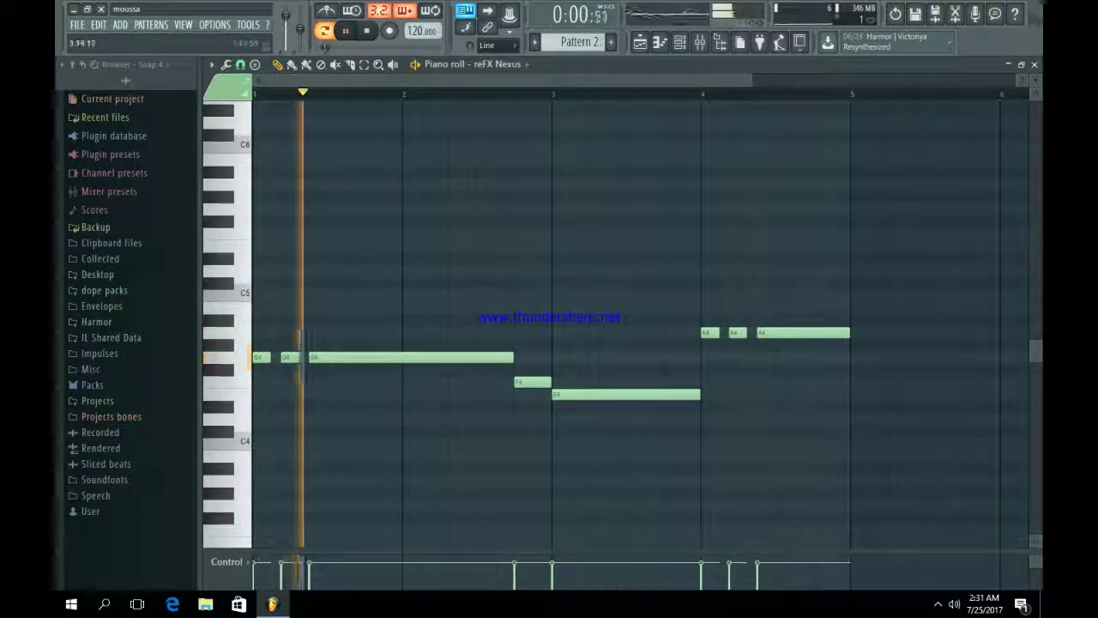
- Open reFX Nexus on BA Slapped Bass, then route its channel to mixer track 2 and lower that track's volume
key("F6")
left_click(316, 203)
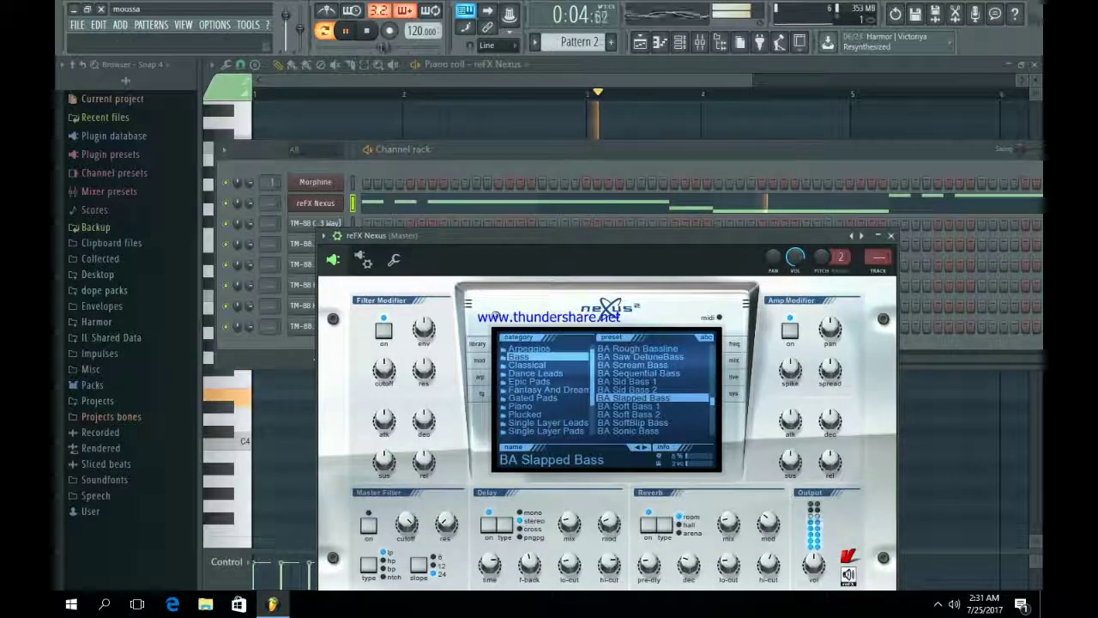
key("F9")
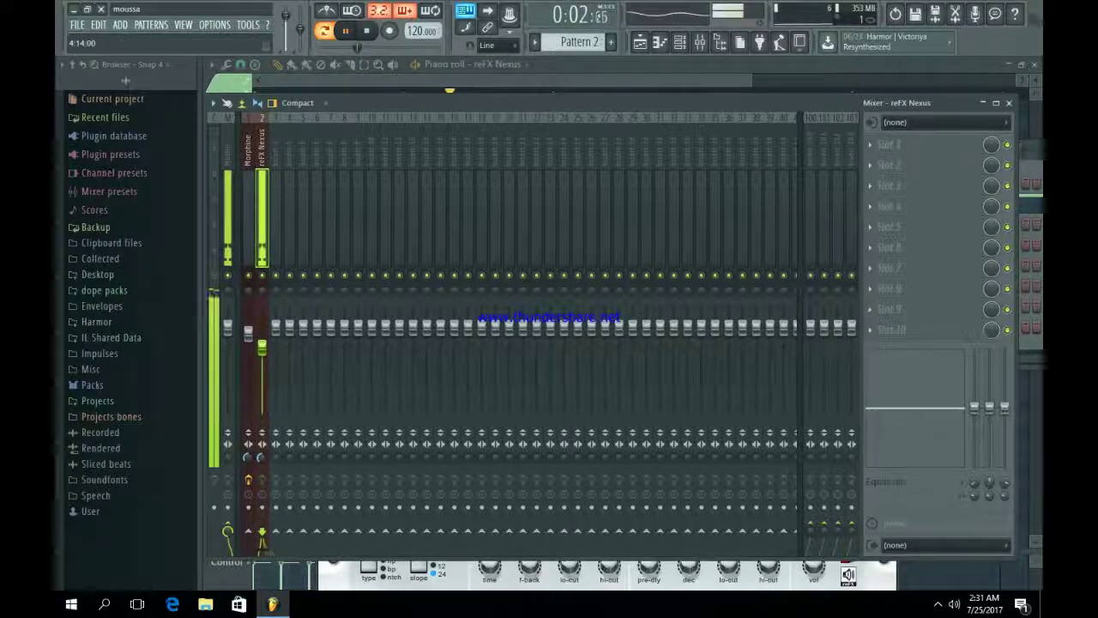
- Insert Fruity Parametric EQ 2 in the reFX Nexus track's first effect slot and roll off the lowest and highest frequencies
left_click(889, 144)
left_click(867, 481)
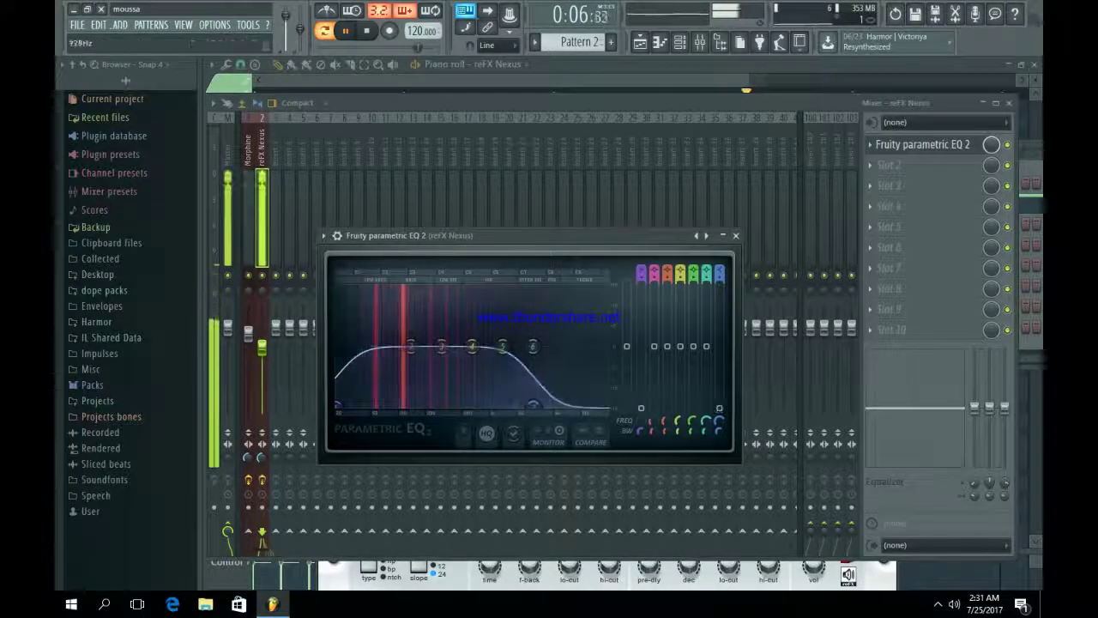
- Slightly boost band 2 of the reFX Nexus track's EQ and narrow its bandwidth to a sharp peak
left_click_drag(411, 346, 399, 339)
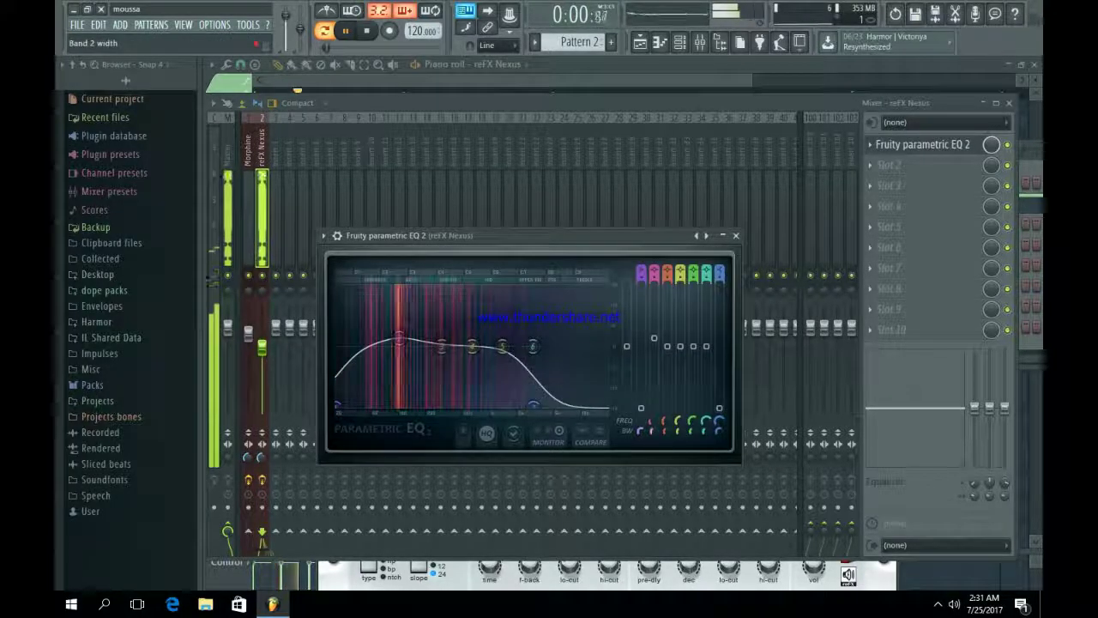
scroll(399, 339, "down", 10)
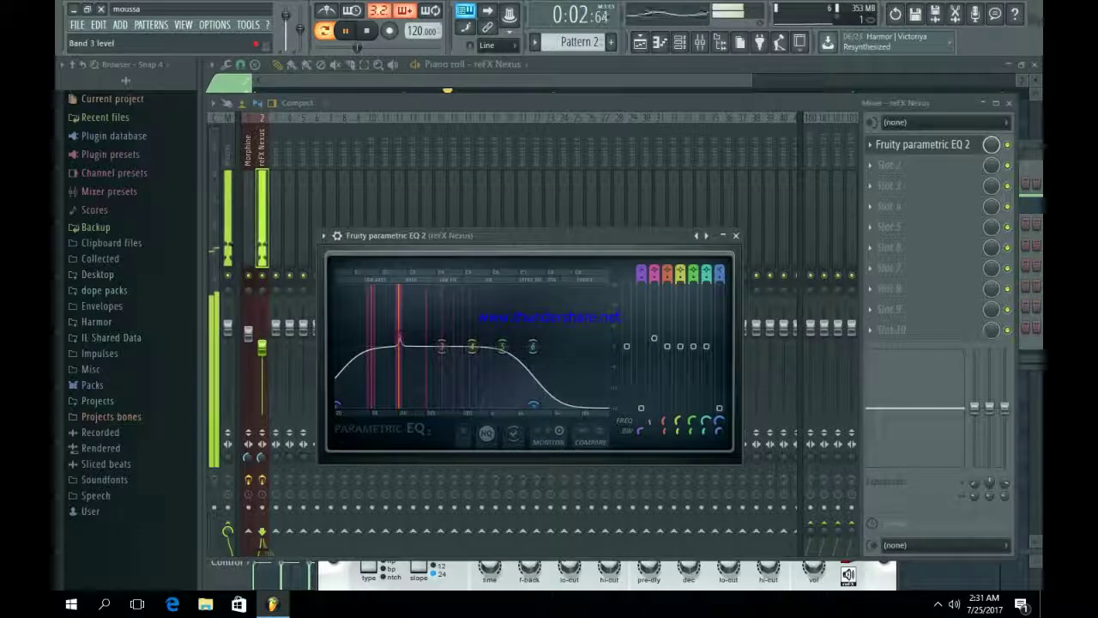
left_click(735, 235)
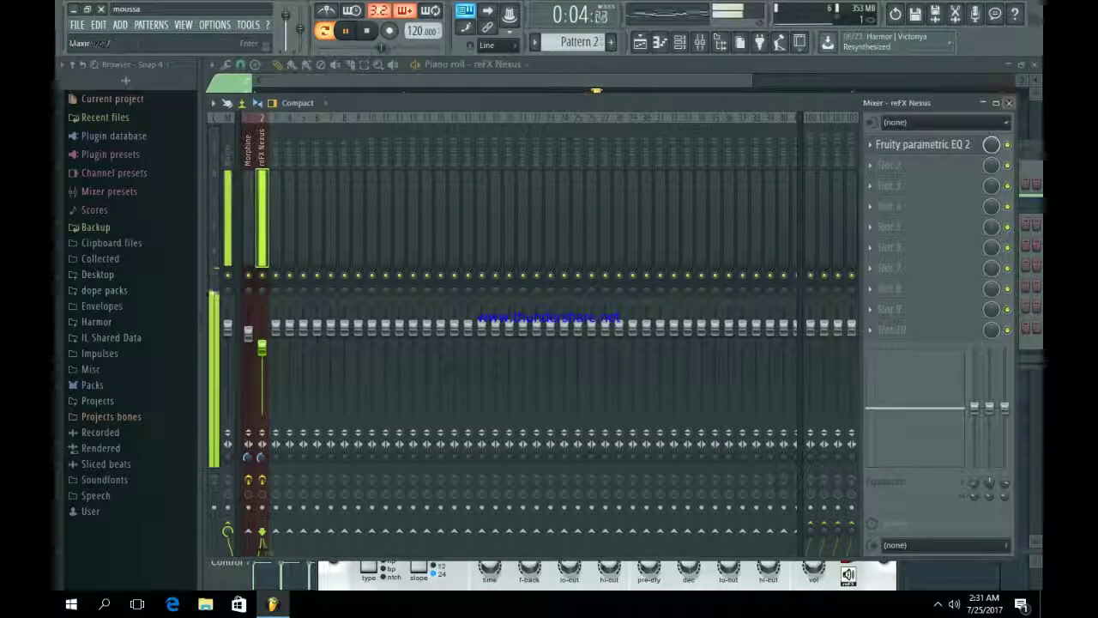
- Stop playback and place Pattern 1 on Track 1 of the playlist at bar 1, duplicated at bar 5
left_click(1009, 102)
key("space")
left_click(640, 41)
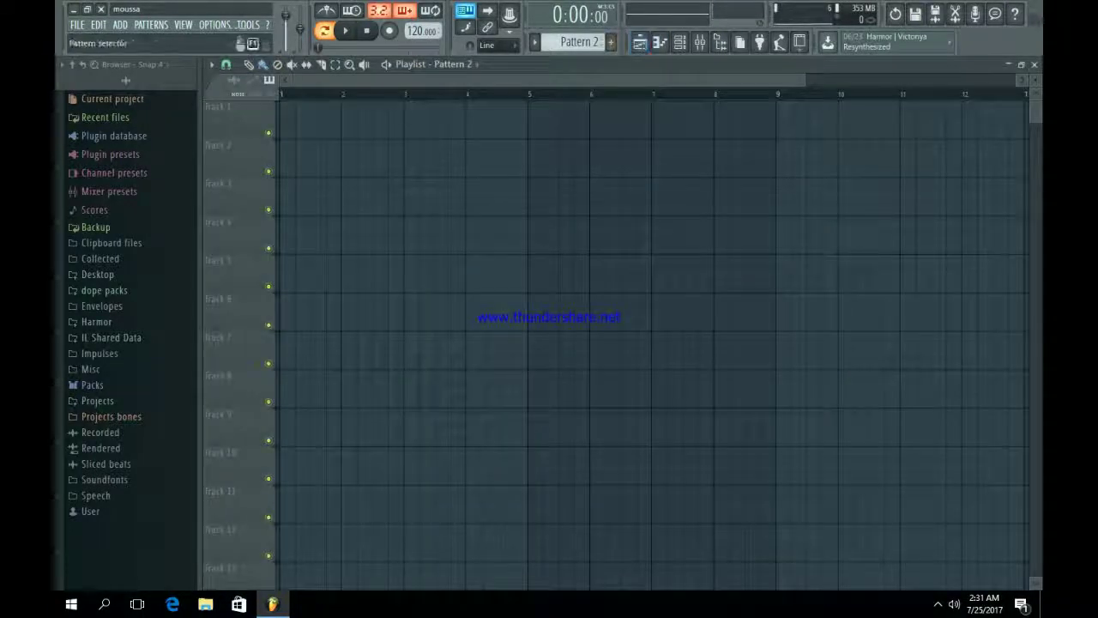
left_click_drag(364, 120, 286, 120)
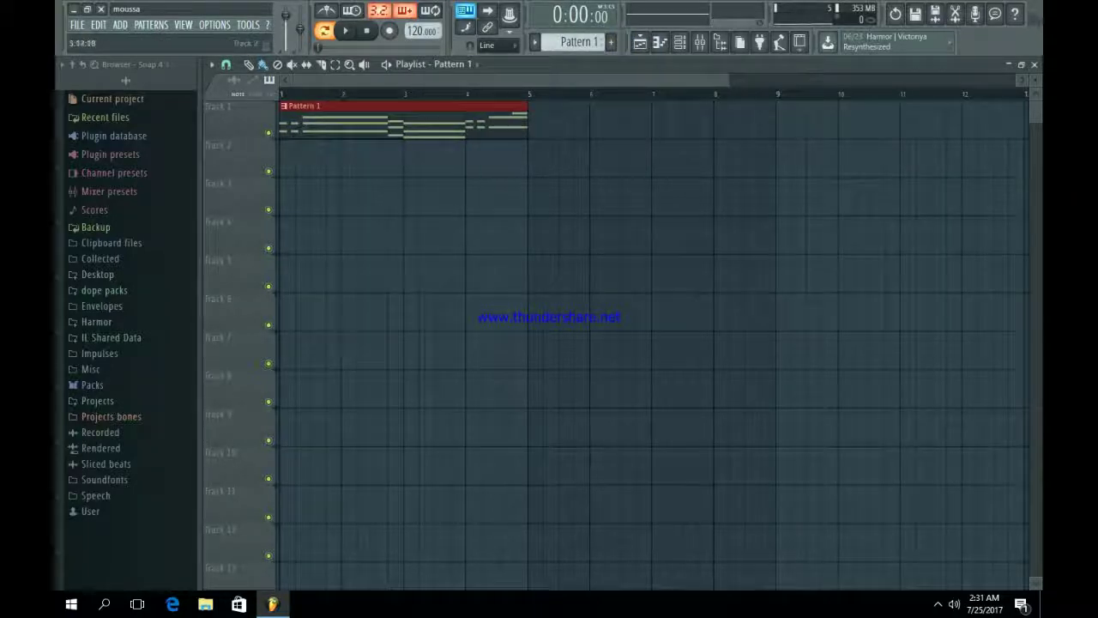
key("ctrl+b")
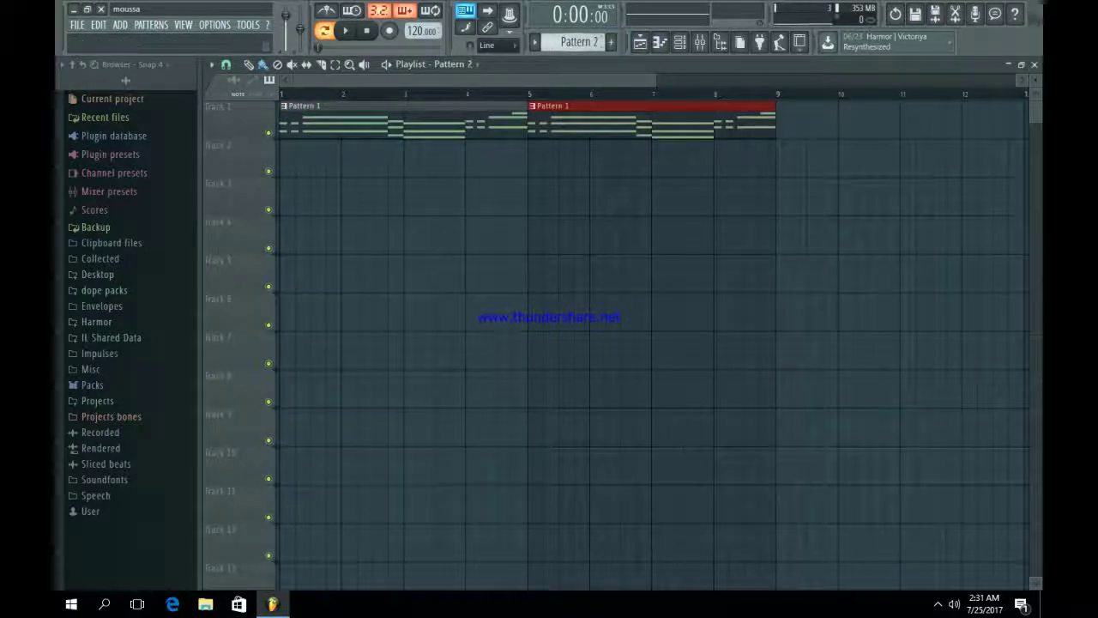
- Place Pattern 2 on Track 2 at bars 1 and 5, removing the extra copy at bar 9
left_click_drag(439, 158, 284, 158)
key("ctrl+b")
key("ctrl+b")
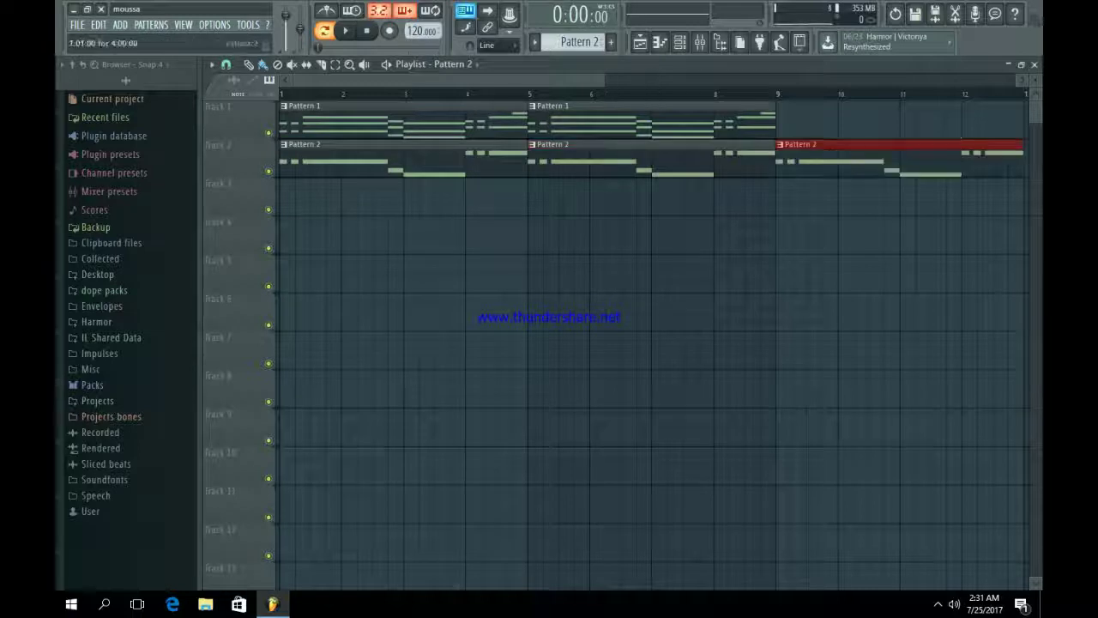
right_click(827, 158)
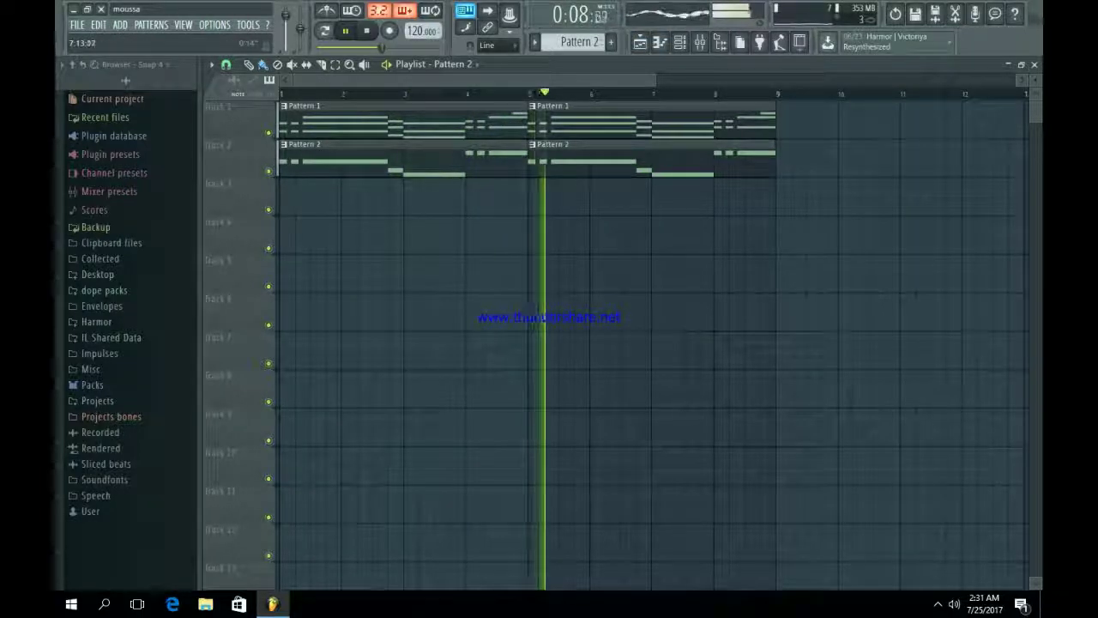
- In Pattern 3, add a hit on step 9 of the first TM-88 channel and repeat it across four bars
key("F6")
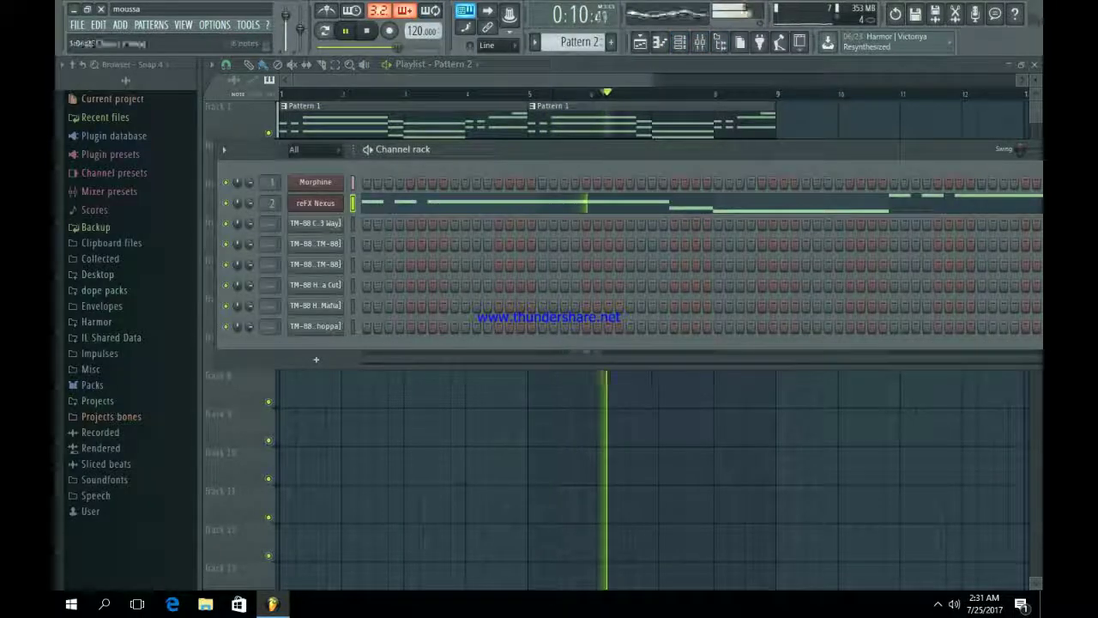
key("space")
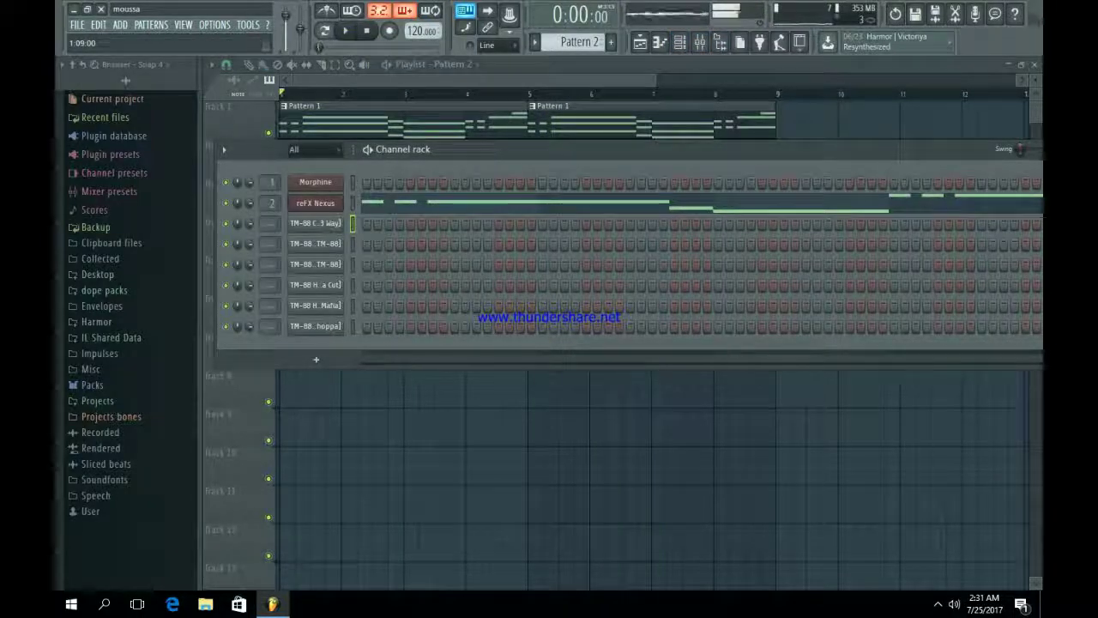
left_click(611, 42)
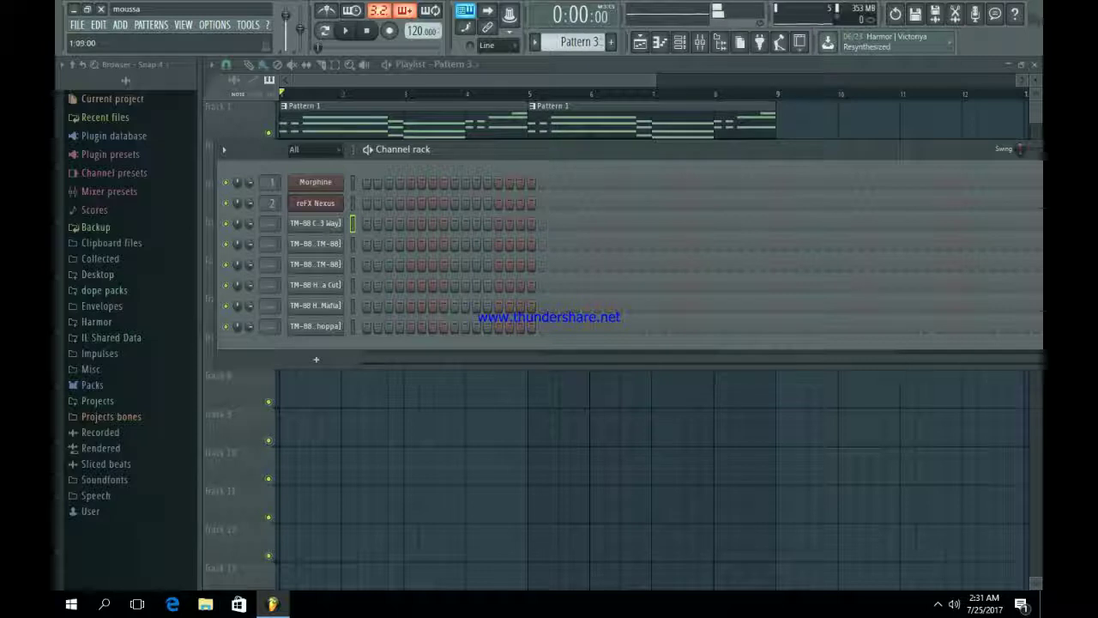
key("ctrl+b")
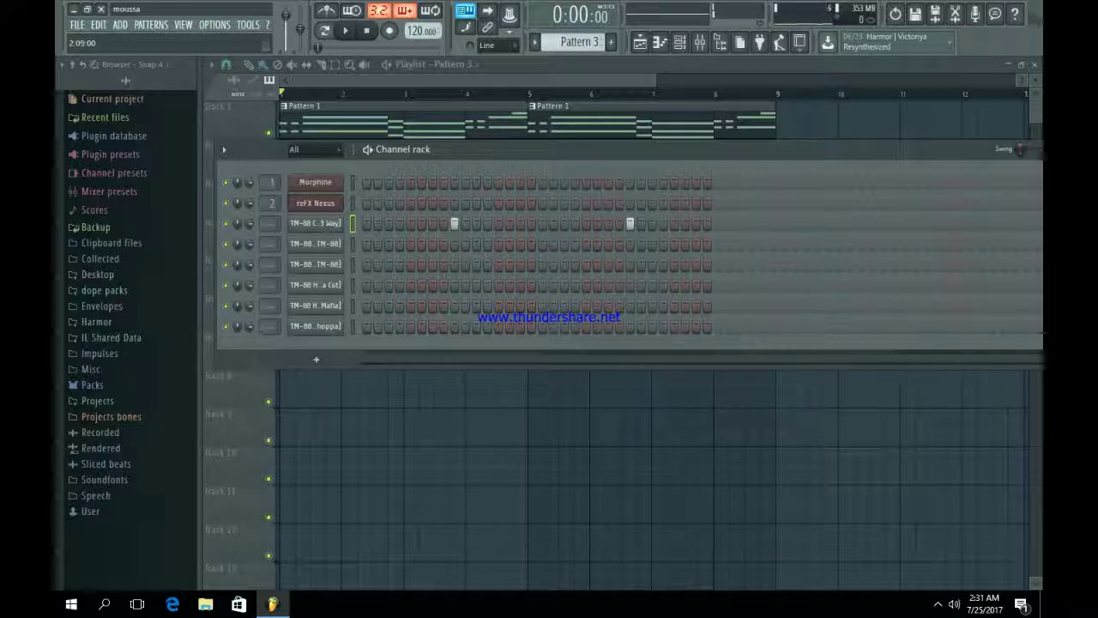
key("ctrl+b")
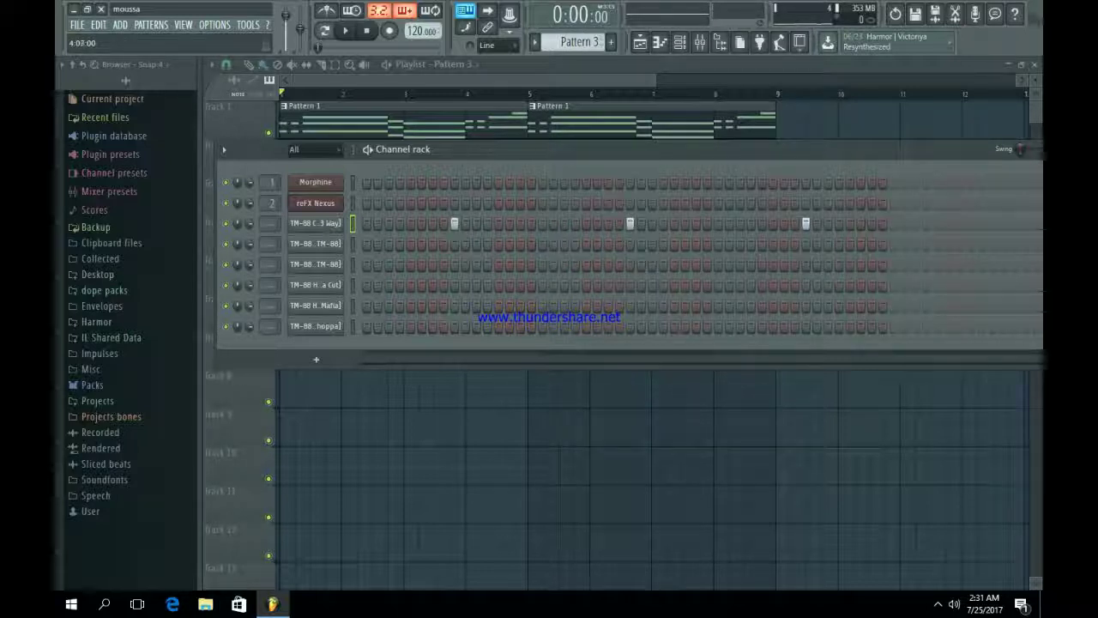
- Place Pattern 3 on Track 3 of the playlist at bars 1 and 5, and play the arrangement
key("F6")
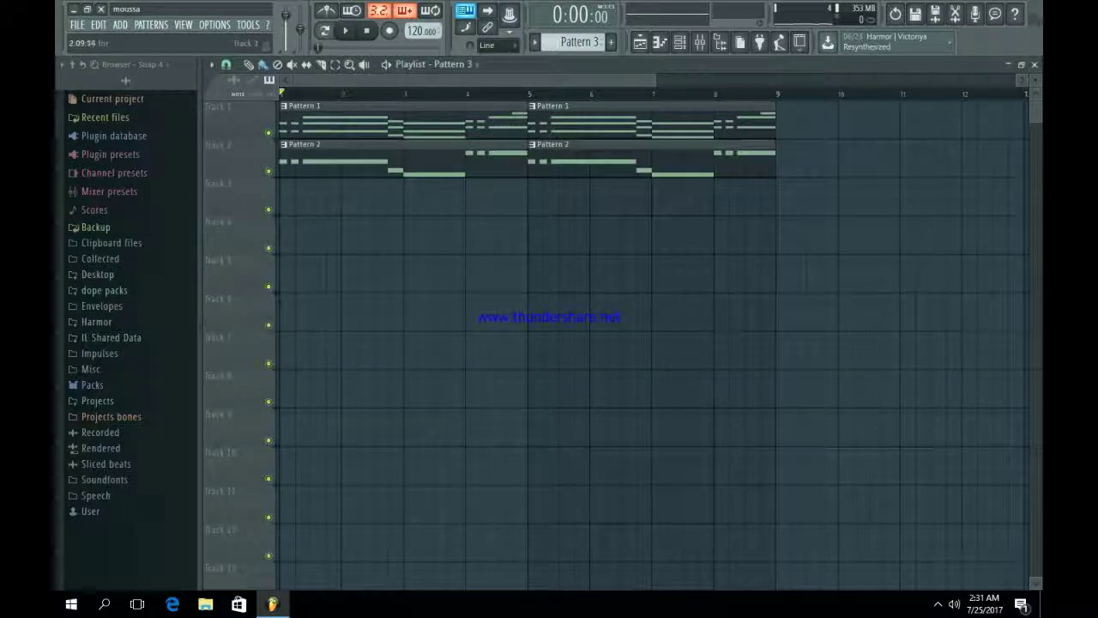
left_click_drag(375, 197, 299, 198)
key("ctrl+b")
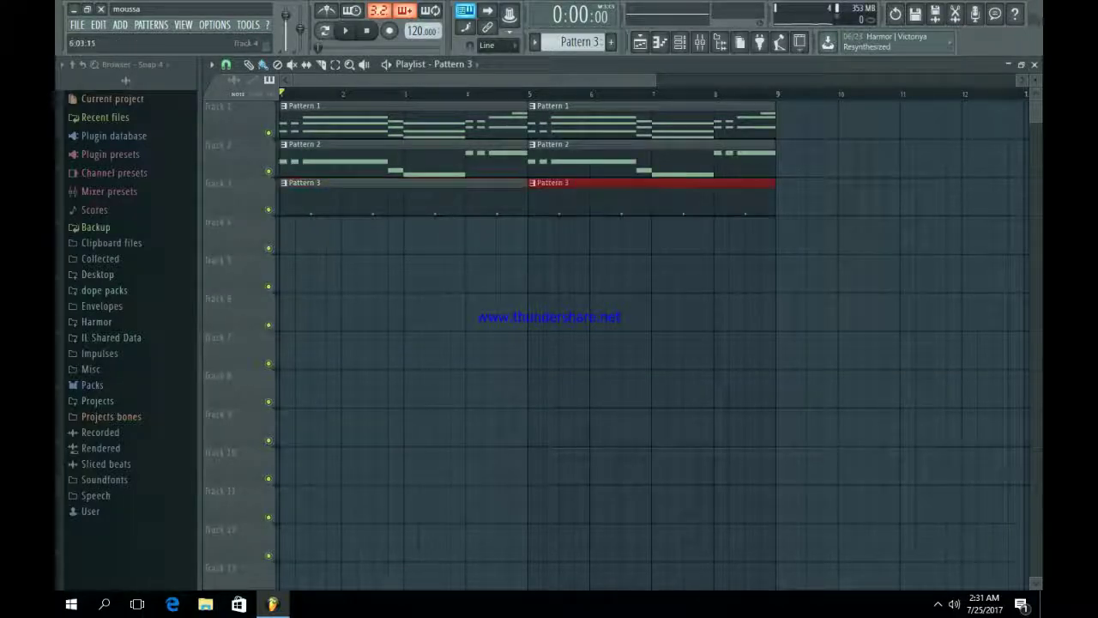
key("space")
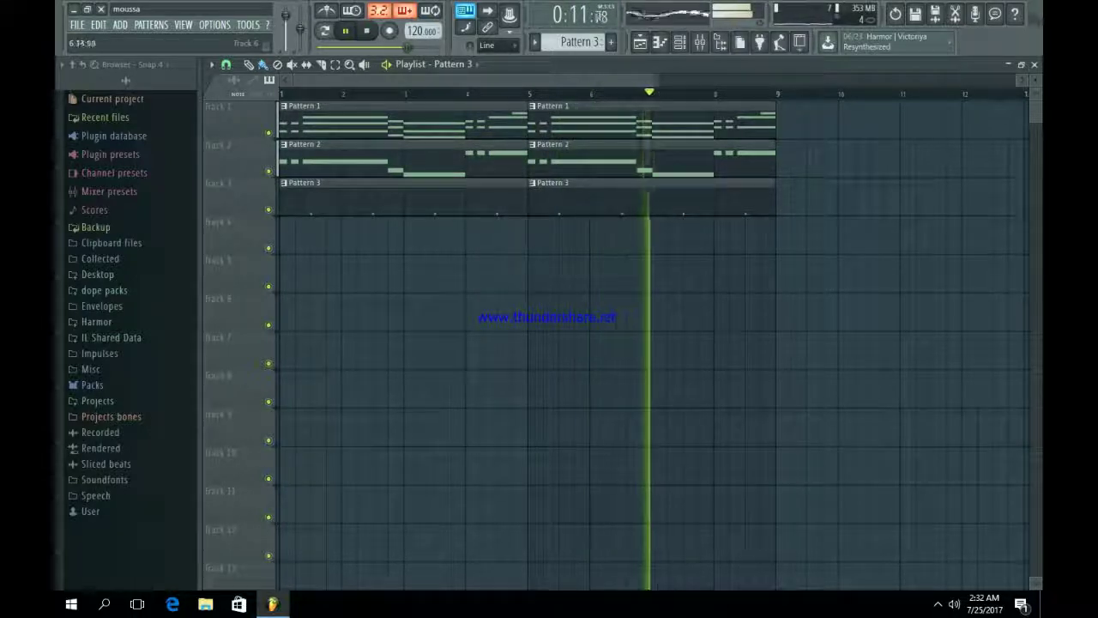
- Add a hit on step 1 of the second TM-88 channel in Pattern 3 and replay the song from the start
left_click(680, 42)
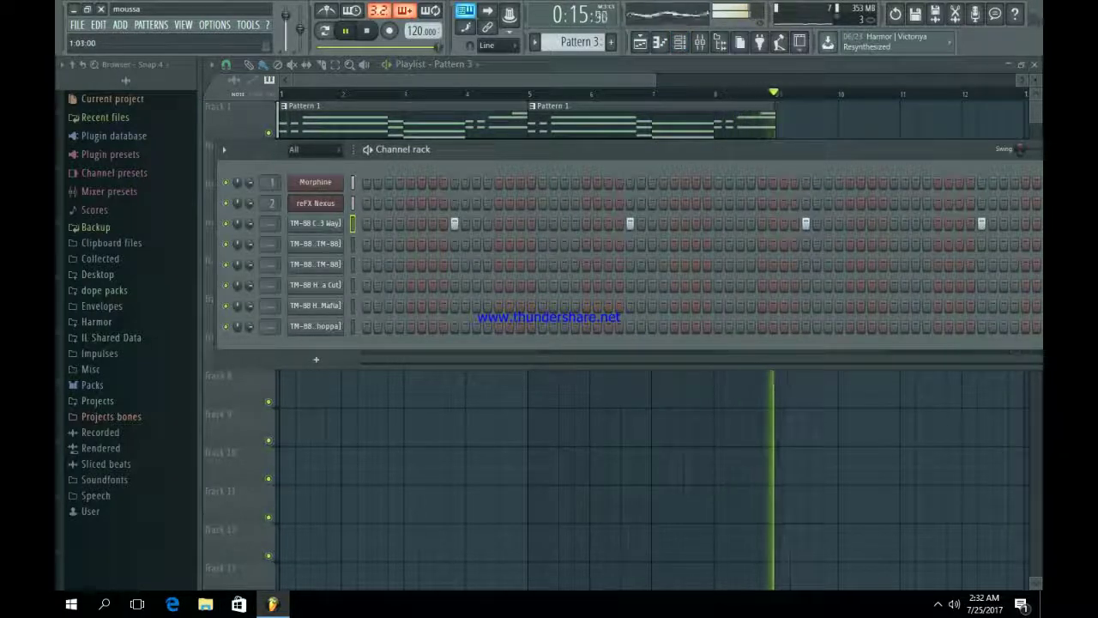
left_click(367, 245)
key("space")
key("space")
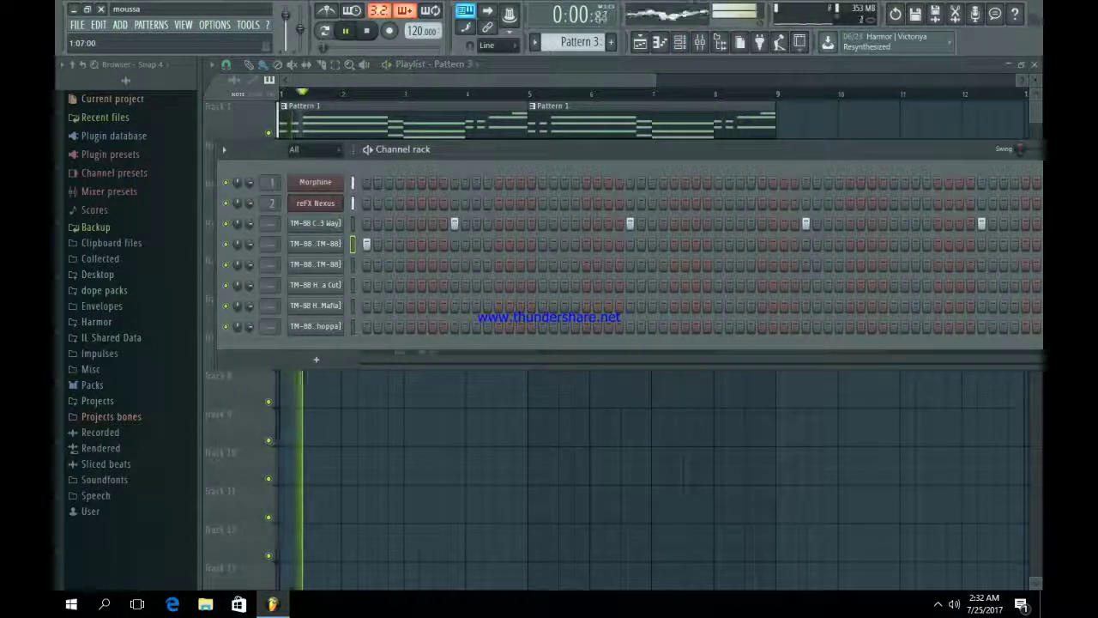
- In Pattern 3, add TM-88 Kicks hits on steps 13, 19, 29, 37, 45, 55 and 61, replaying the song to check the rhythm
left_click(498, 245)
key("space")
key("space")
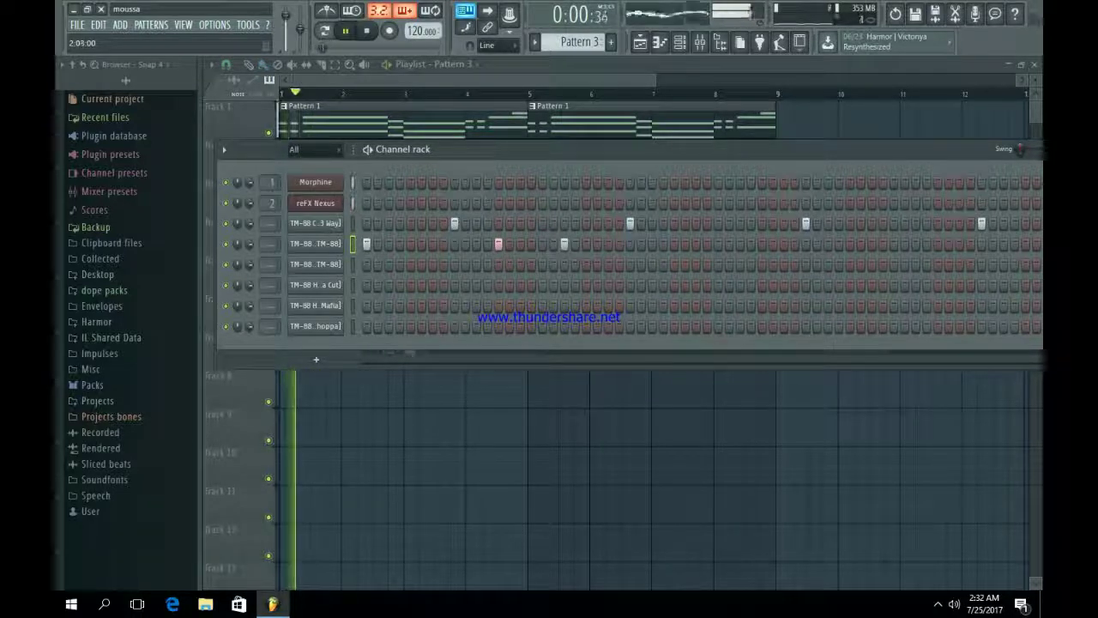
left_click(563, 245)
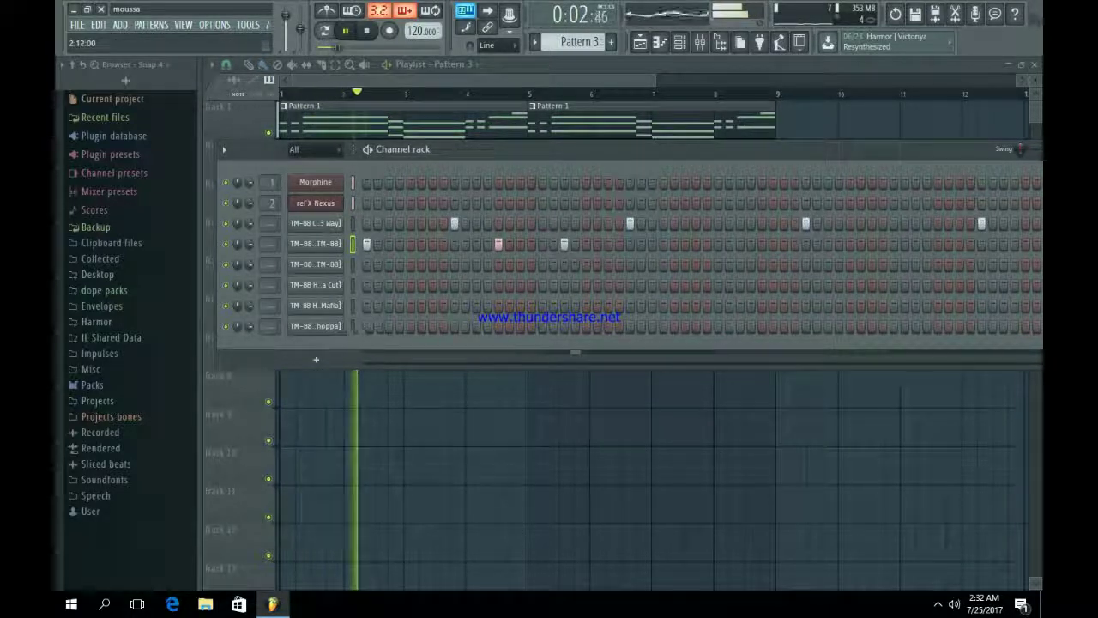
left_click(674, 245)
left_click(762, 244)
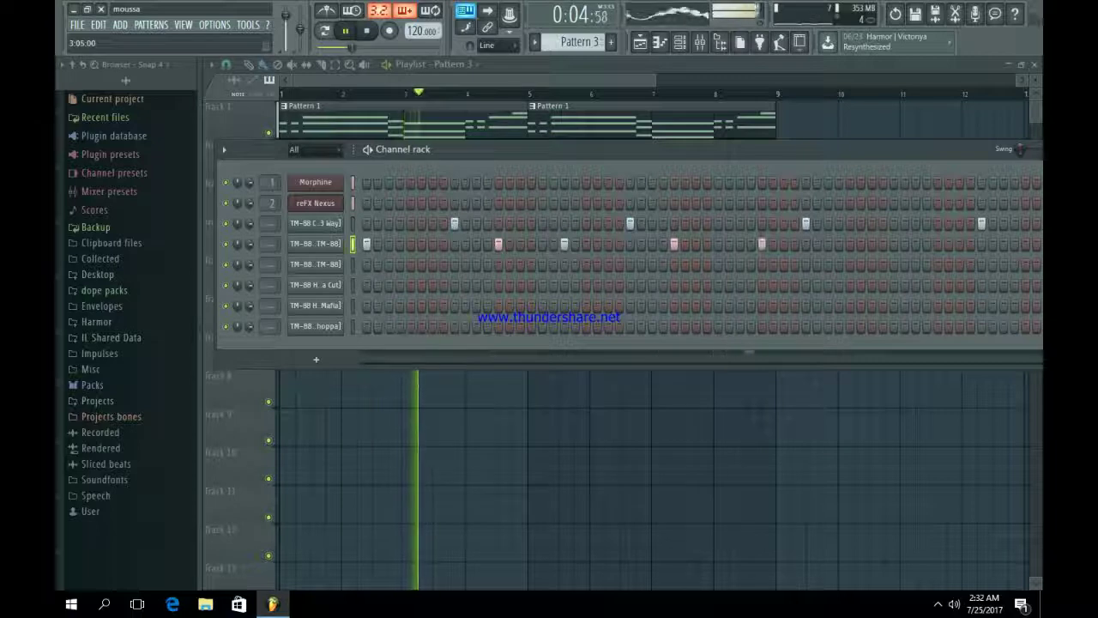
left_click(850, 245)
left_click(959, 244)
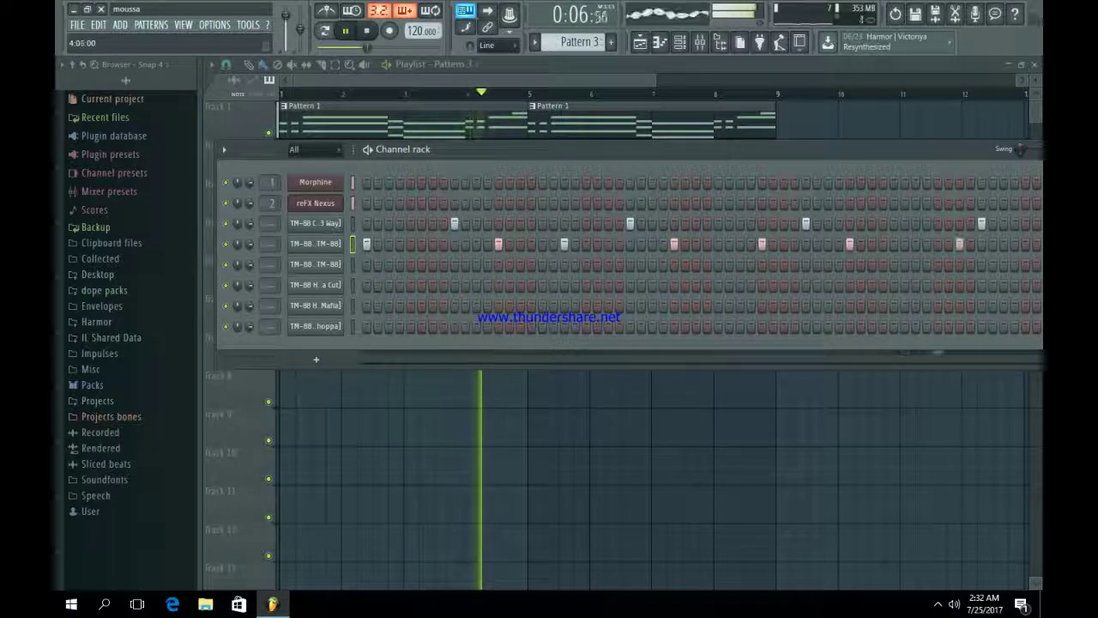
left_click(1025, 245)
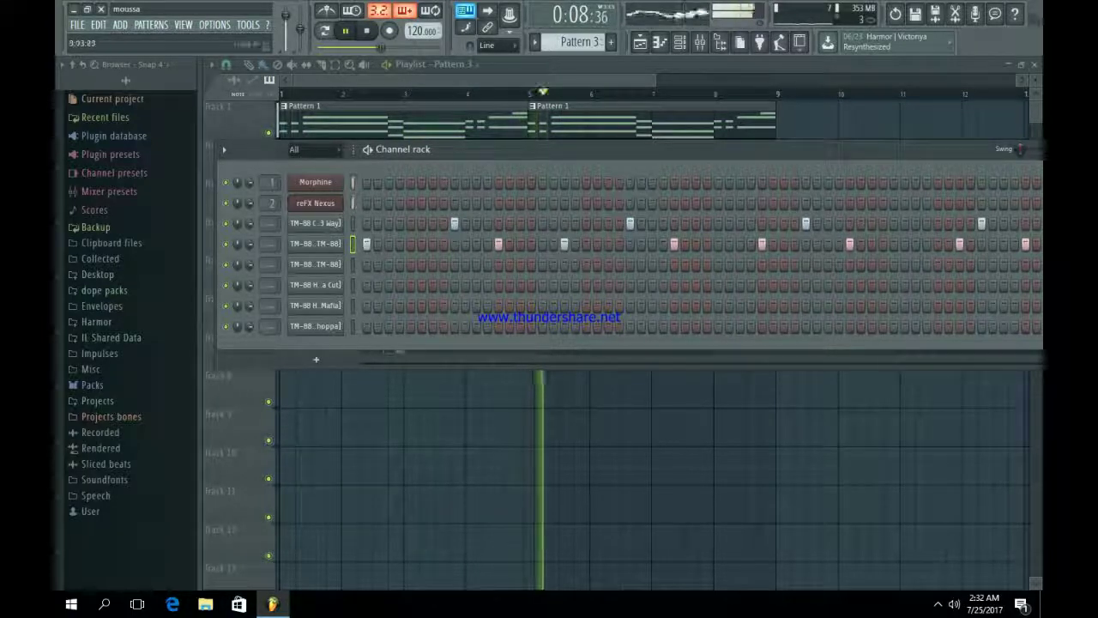
- Stop playback and route the TM-88 claps and kicks channels to consecutive mixer tracks starting from Insert 3
right_click(787, 390)
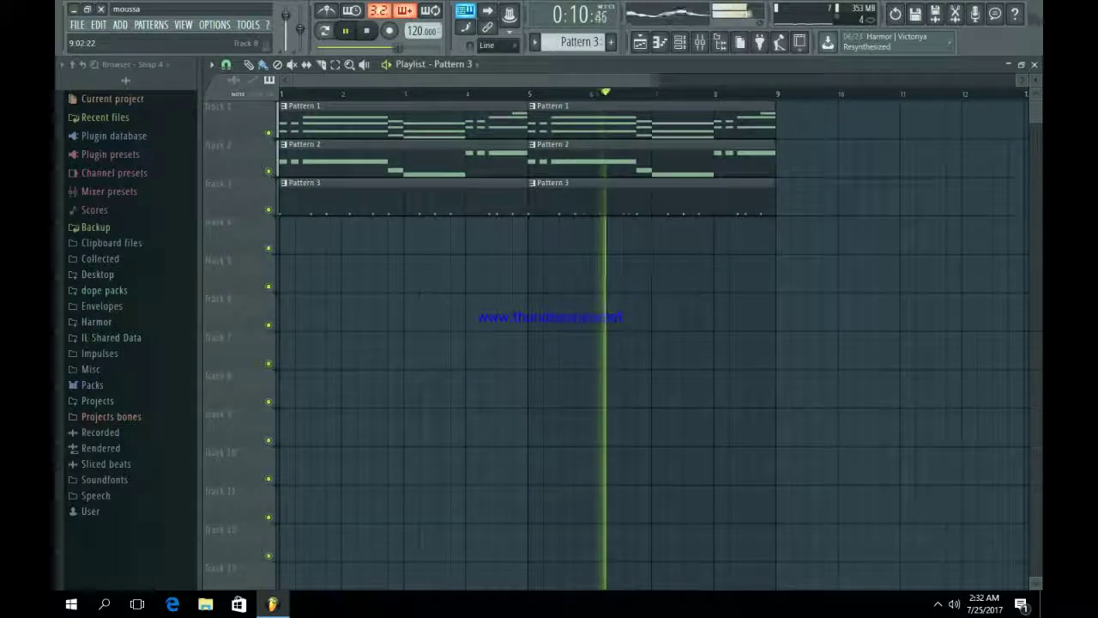
left_click(680, 42)
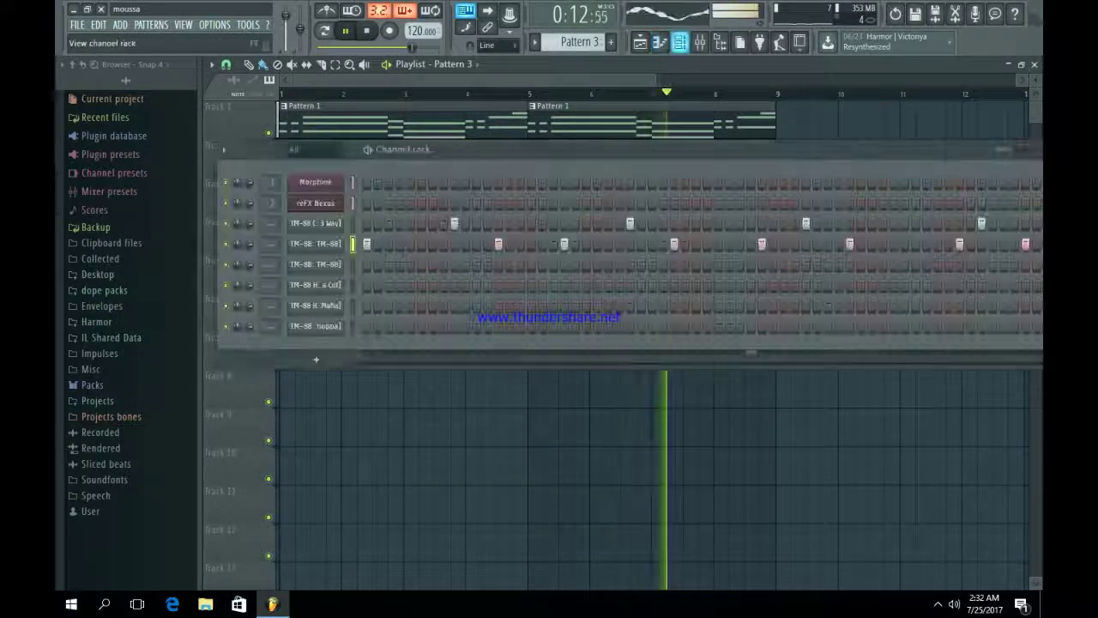
key("space")
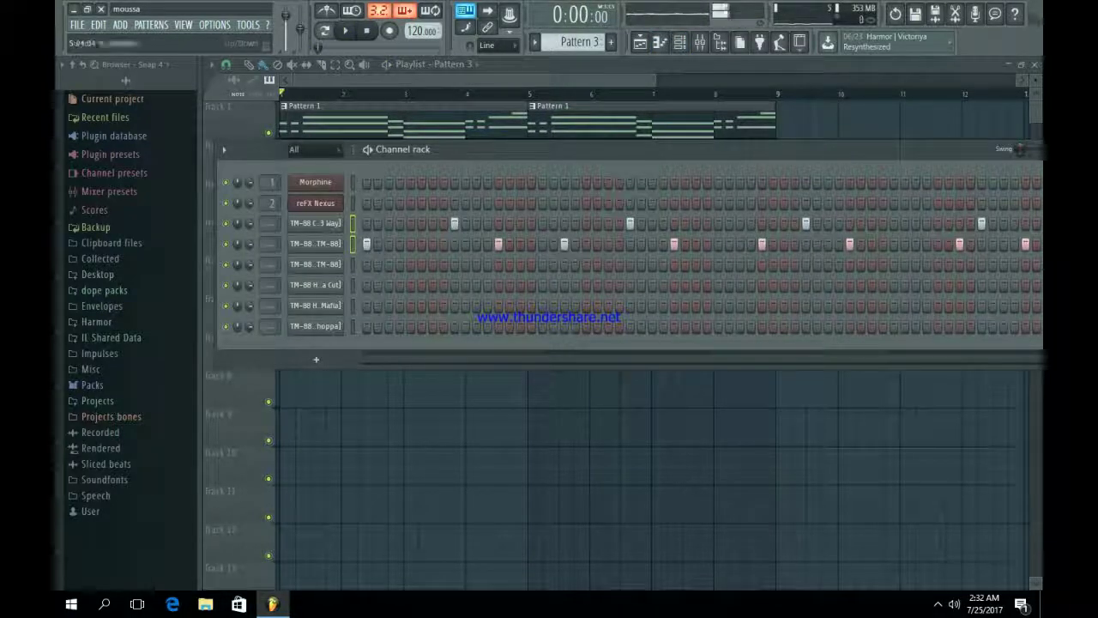
left_click(700, 42)
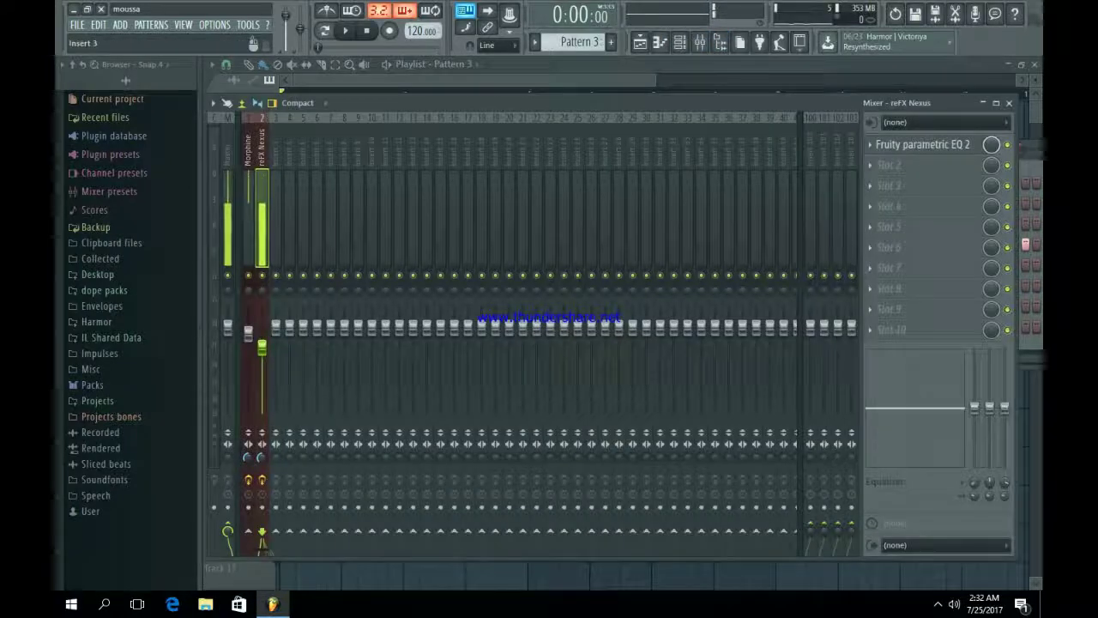
right_click(284, 114)
mouse_move(325, 224)
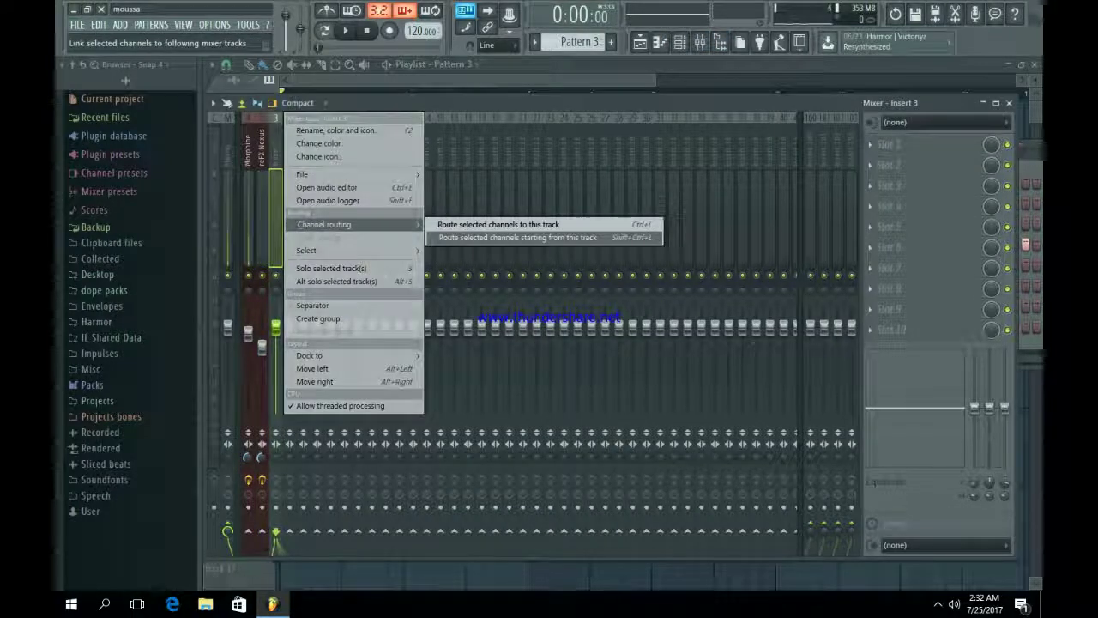
left_click(517, 237)
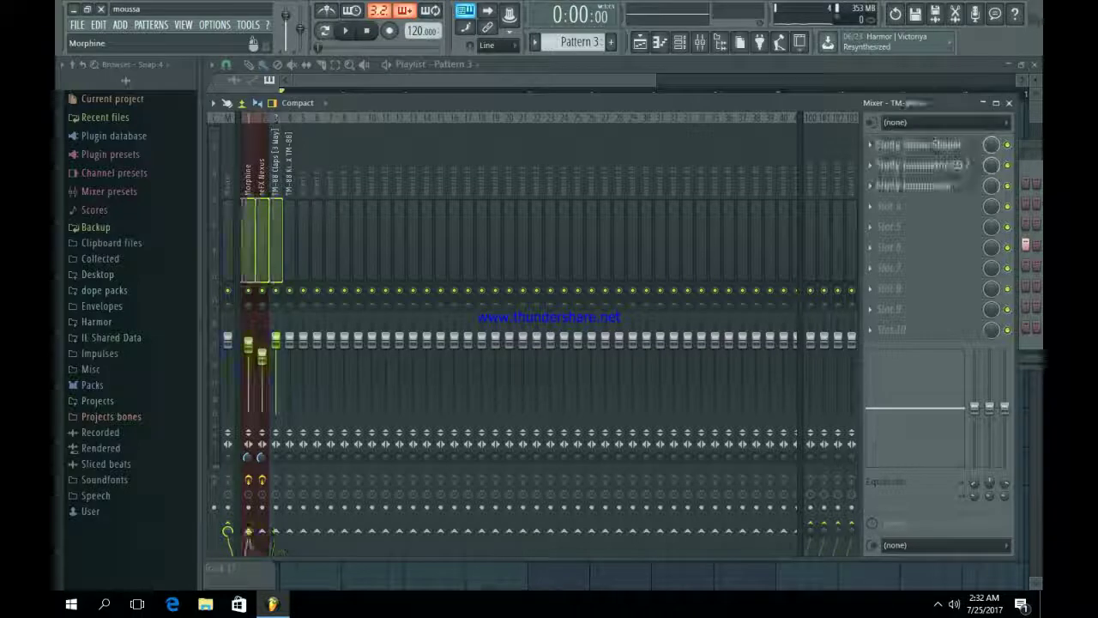
- Lower the volumes of the Morphine, reFX Nexus, claps and kicks mixer tracks together, leaving only the kicks track selected
left_click_drag(290, 340, 290, 348)
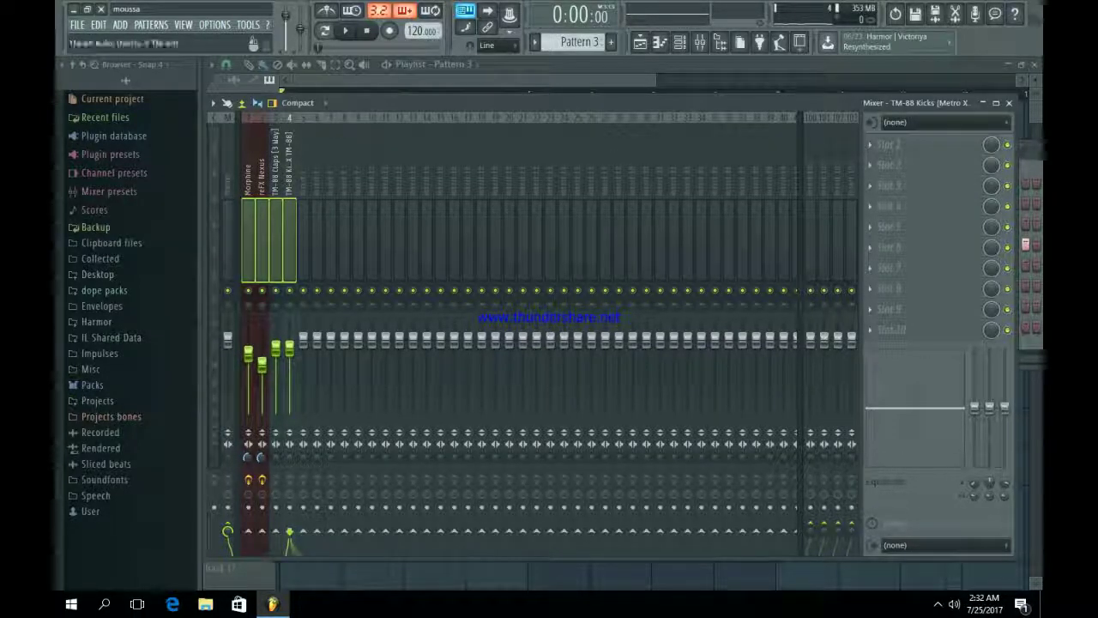
right_click(294, 415)
left_click(263, 258)
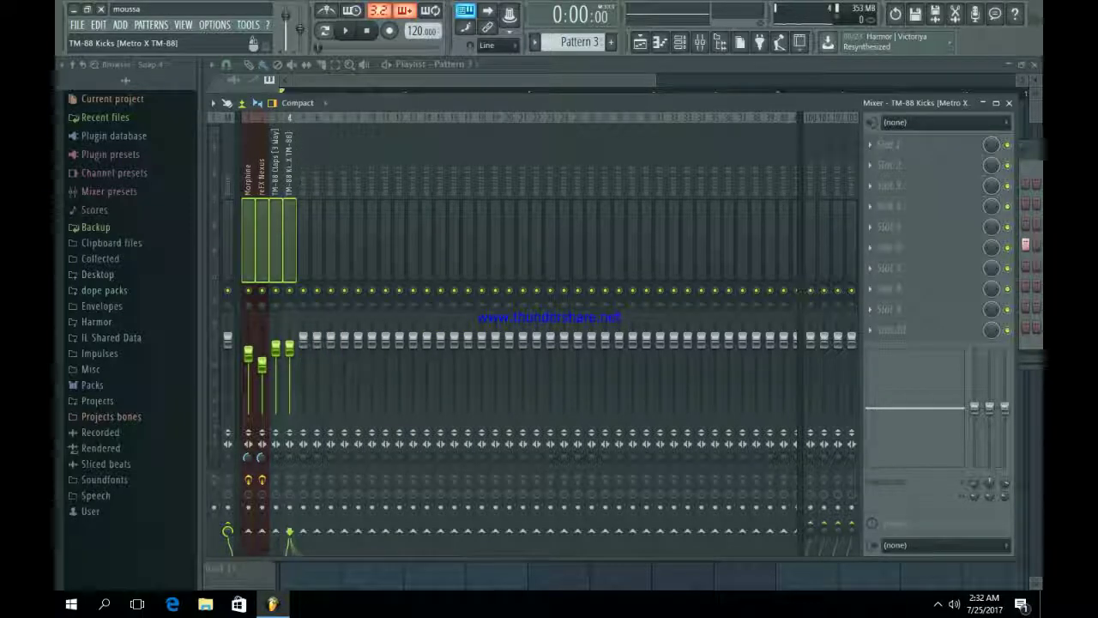
left_click(263, 257)
left_click(290, 257)
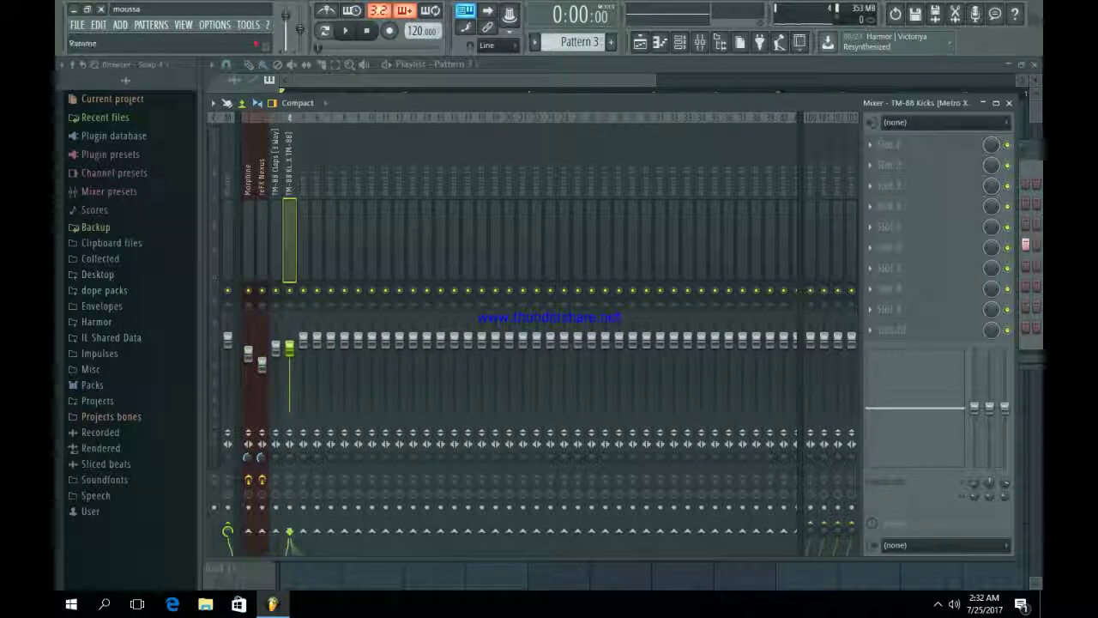
- Reduce the claps track's volume further, fine-tune the kicks volume, and adjust the stereo separation of both drum tracks
left_click_drag(276, 348, 275, 355)
left_click(290, 347)
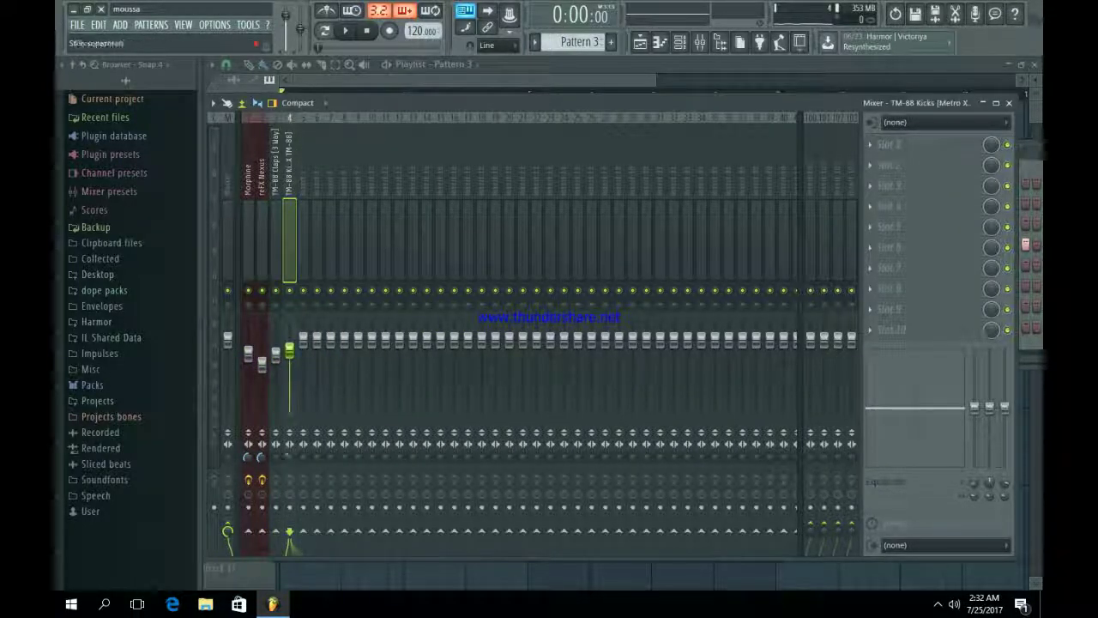
left_click(275, 458)
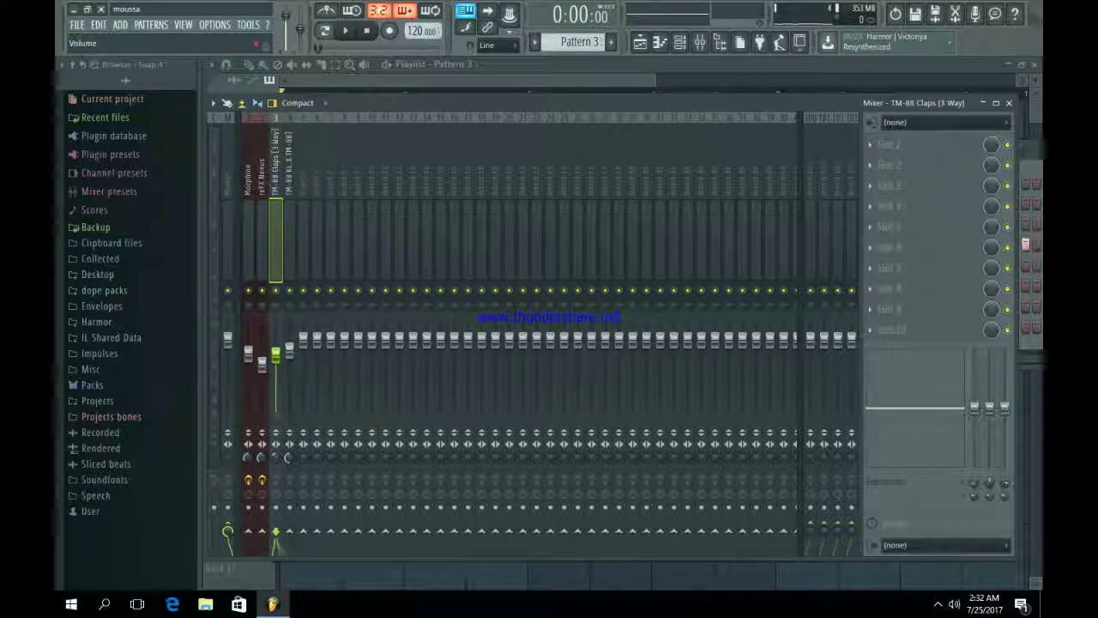
left_click(290, 244)
- Add Fruity Parametric EQ 2 to the TM-88 Kicks track, rolling off the lowest and highest frequencies and adding a narrow boost with band 2
key("space")
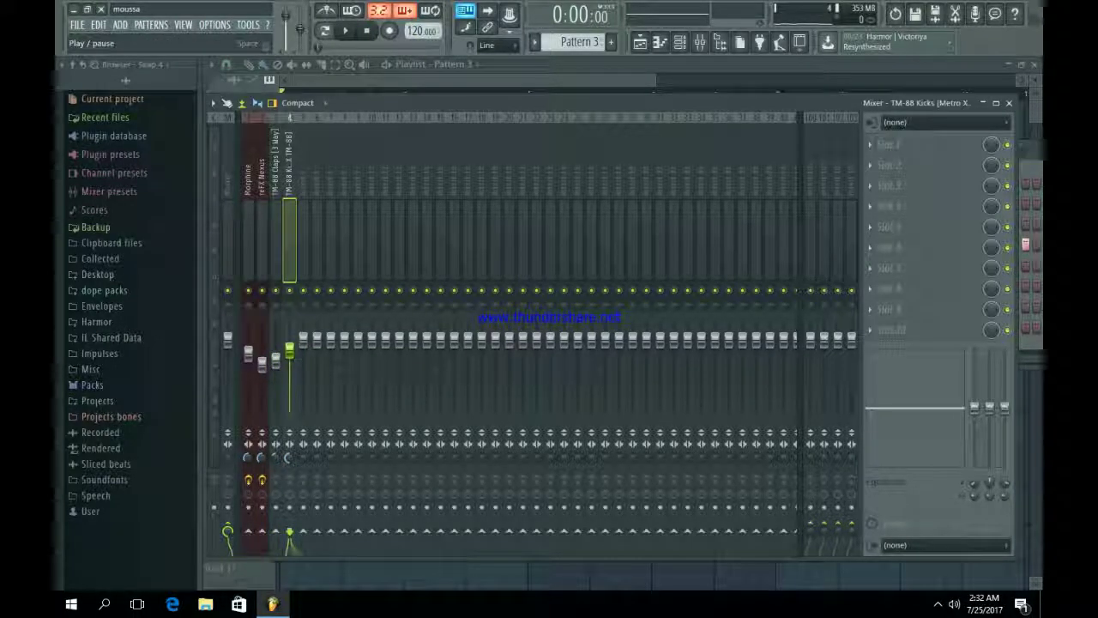
left_click(889, 144)
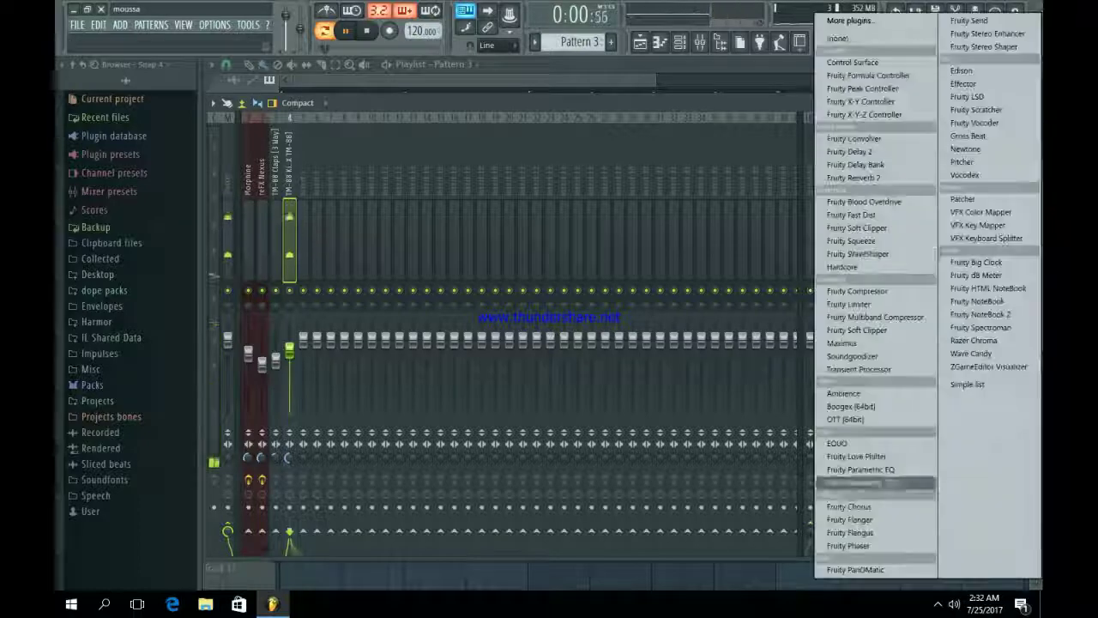
left_click(858, 483)
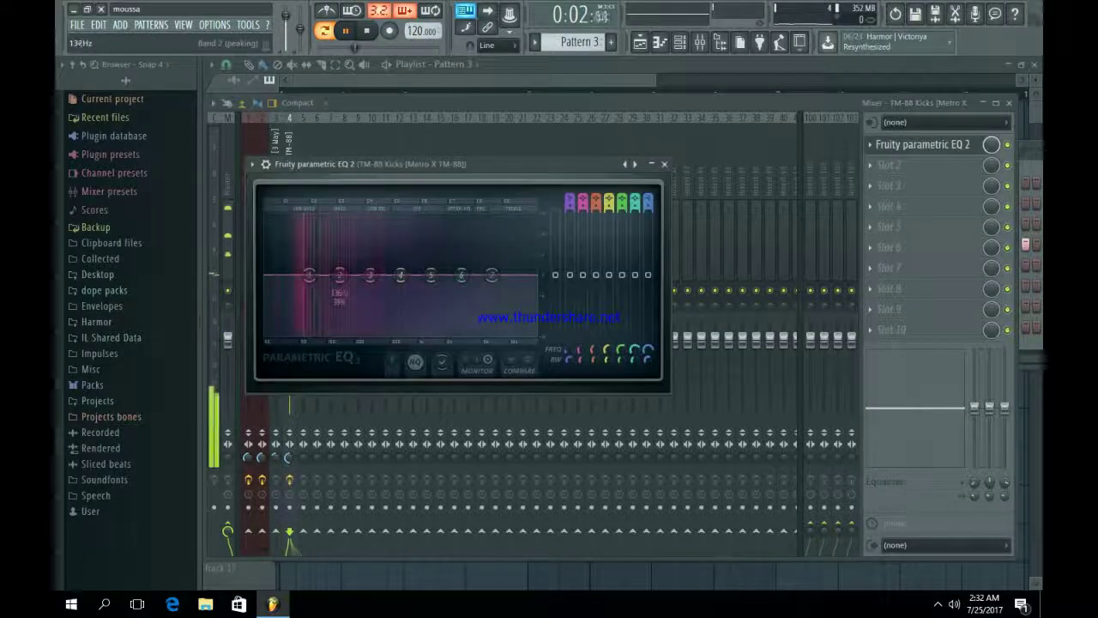
left_click_drag(309, 275, 265, 332)
left_click_drag(340, 275, 325, 264)
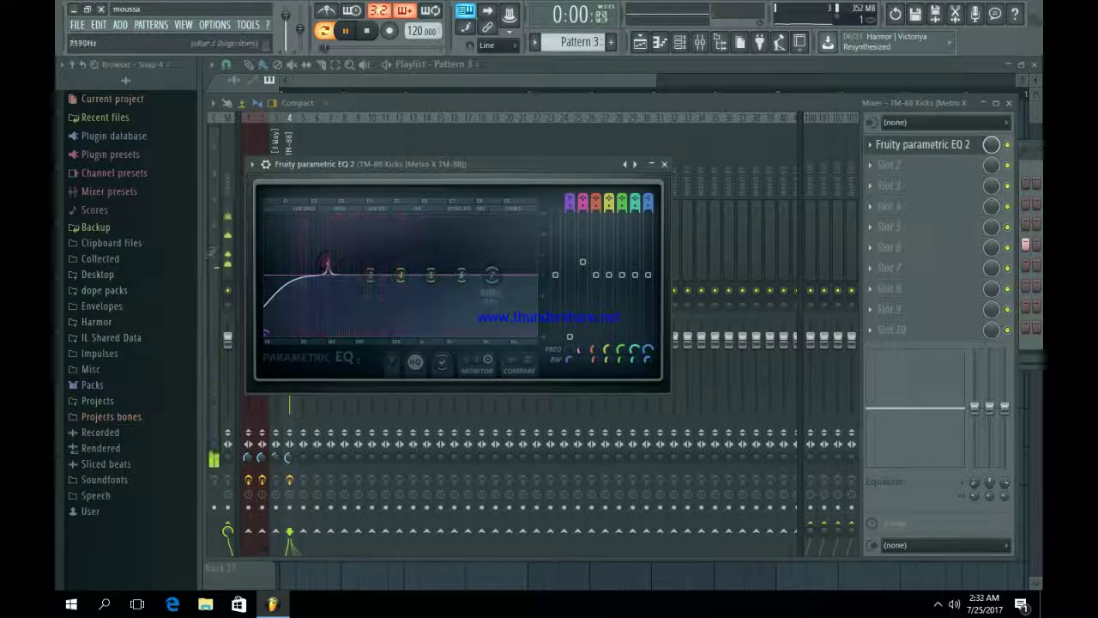
left_click_drag(492, 275, 504, 333)
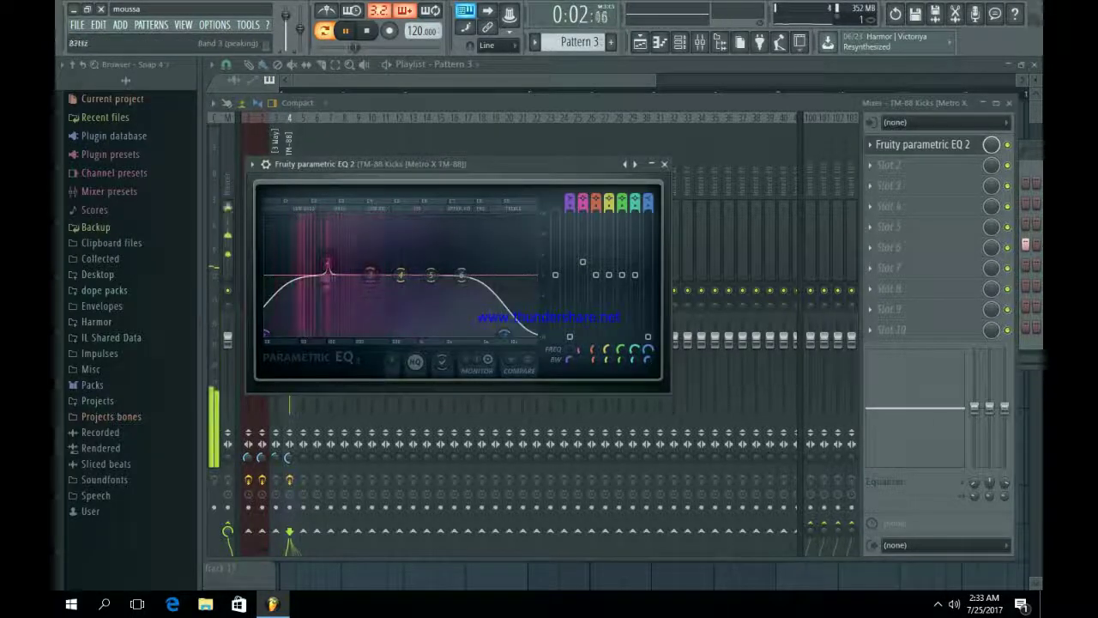
left_click_drag(327, 262, 330, 254)
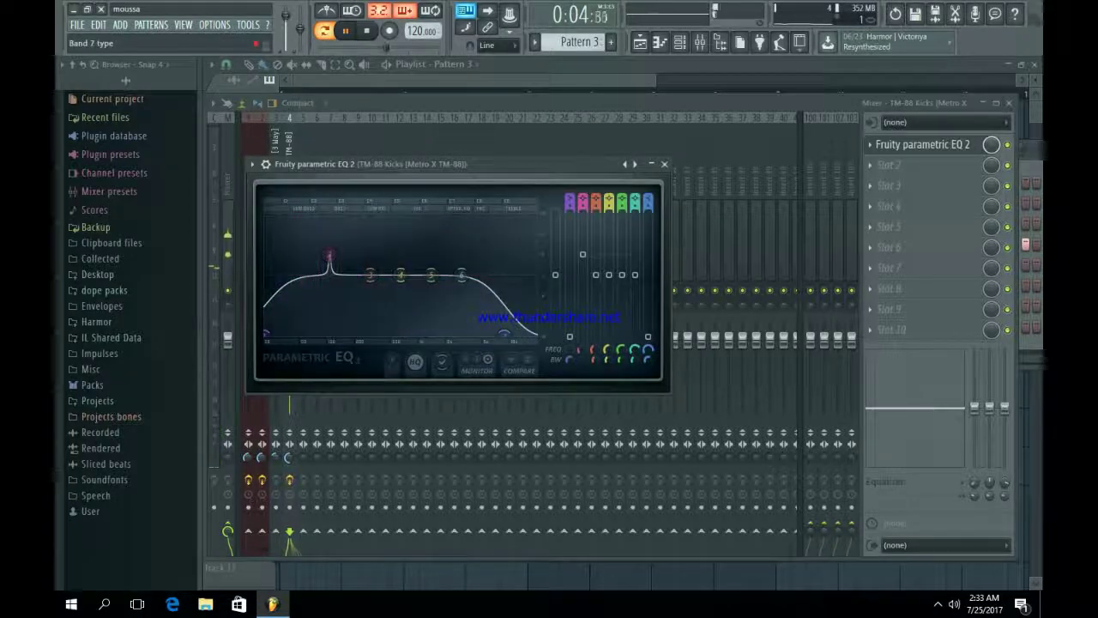
left_click(664, 164)
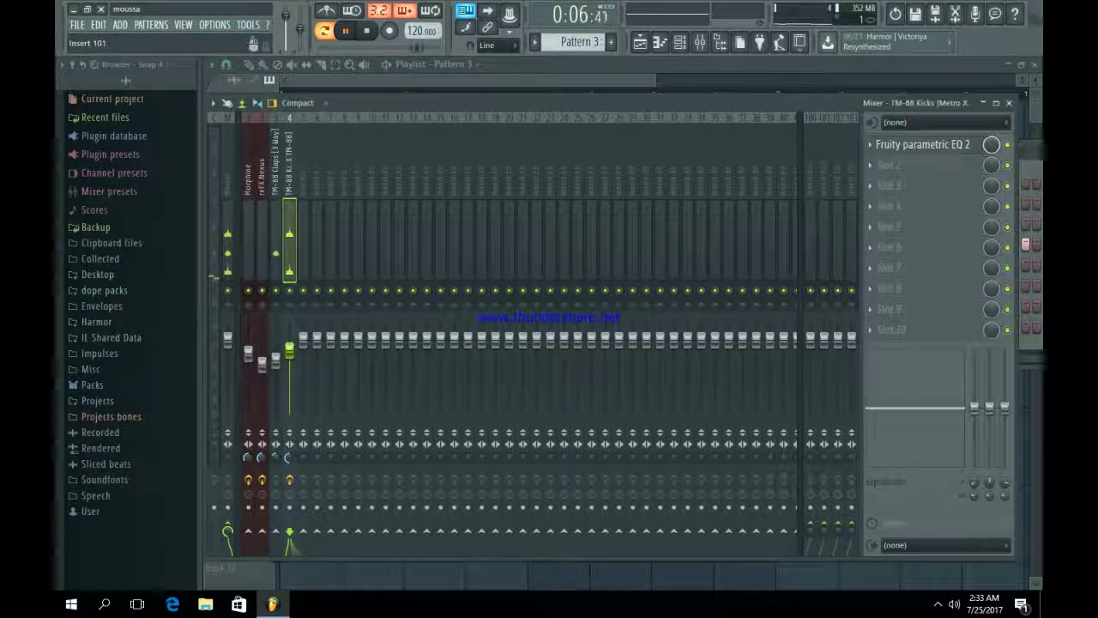
- Add Fruity Stereo Shaper to the TM-88 Claps mixer track and apply a preset that offsets the delay and phase
left_click(275, 240)
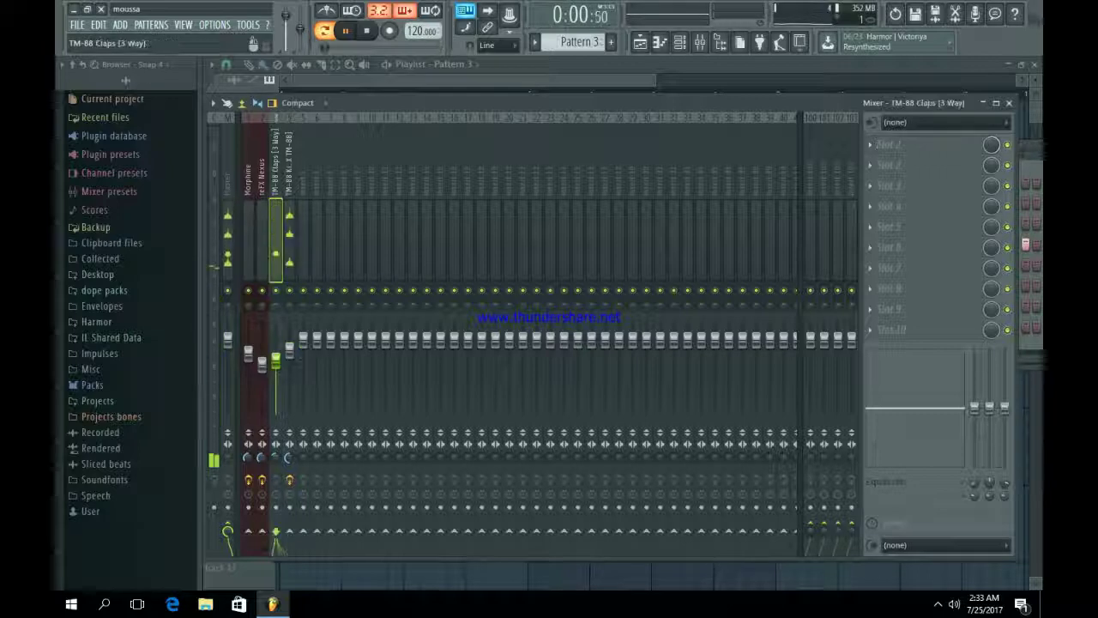
left_click(884, 144)
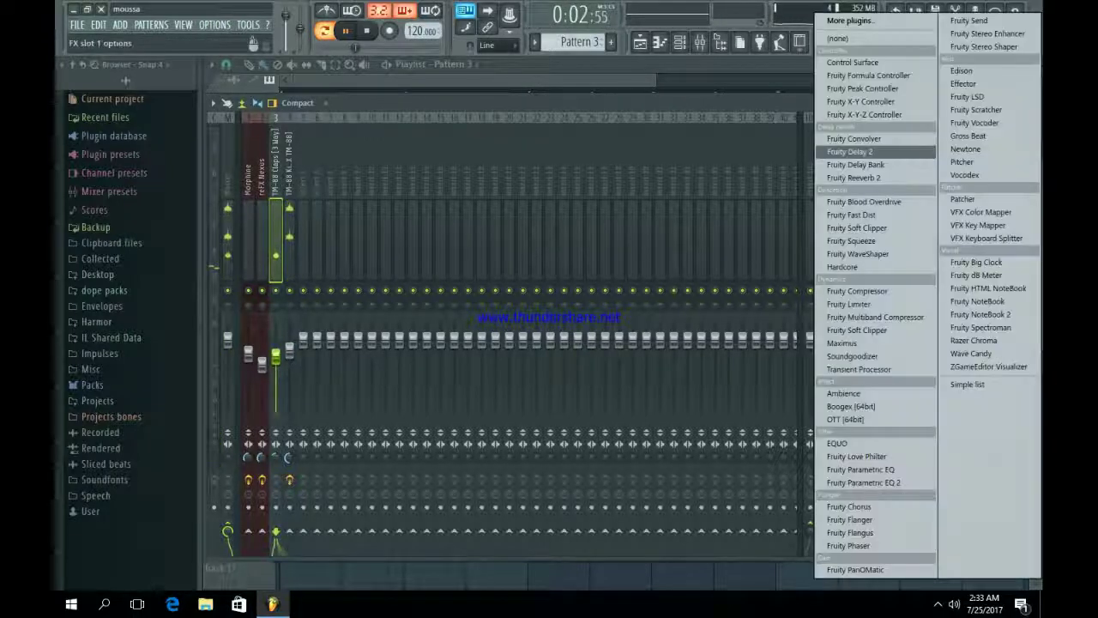
left_click(981, 44)
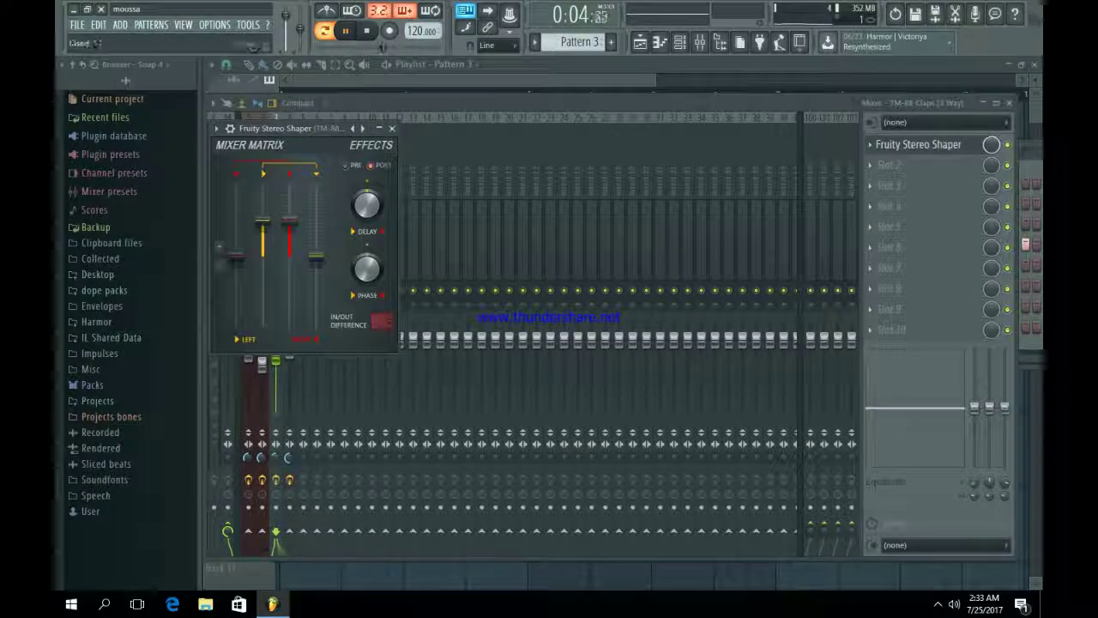
left_click(362, 128)
mouse_move(389, 138)
left_click(461, 242)
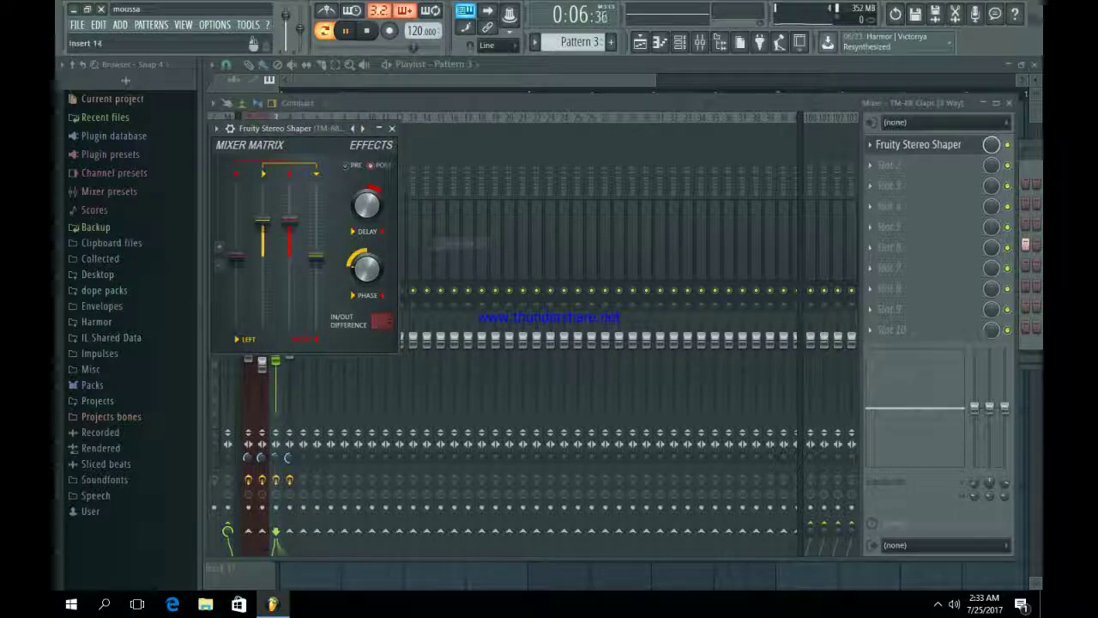
left_click(392, 128)
- Add Fruity Reeverb 2 to the second effect slot of the TM-88 Claps track
left_click(872, 165)
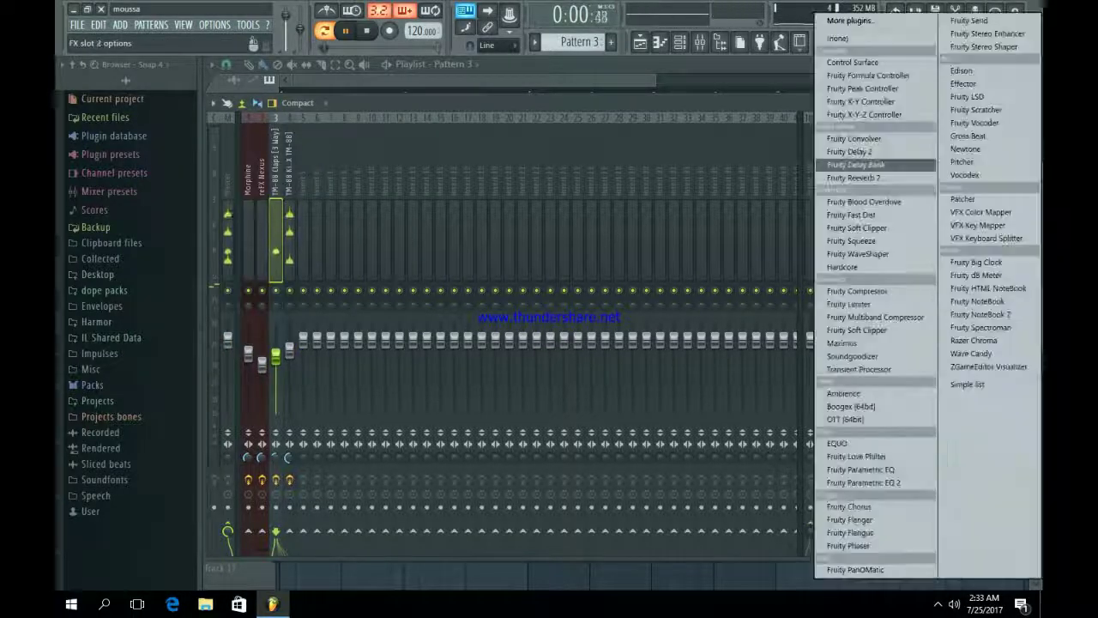
left_click(854, 177)
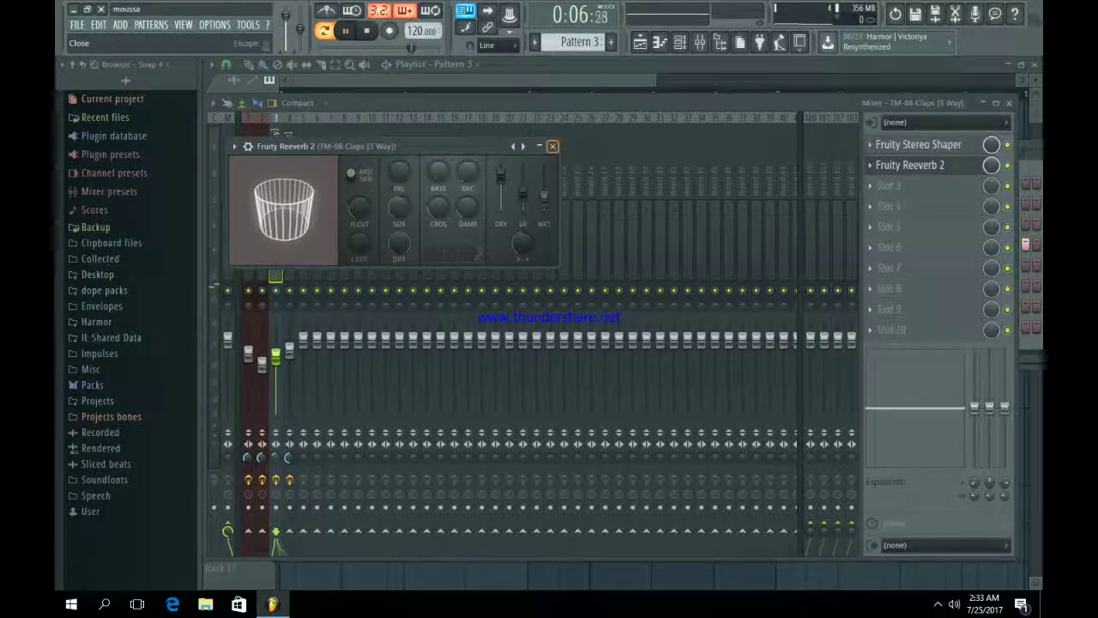
left_click(552, 147)
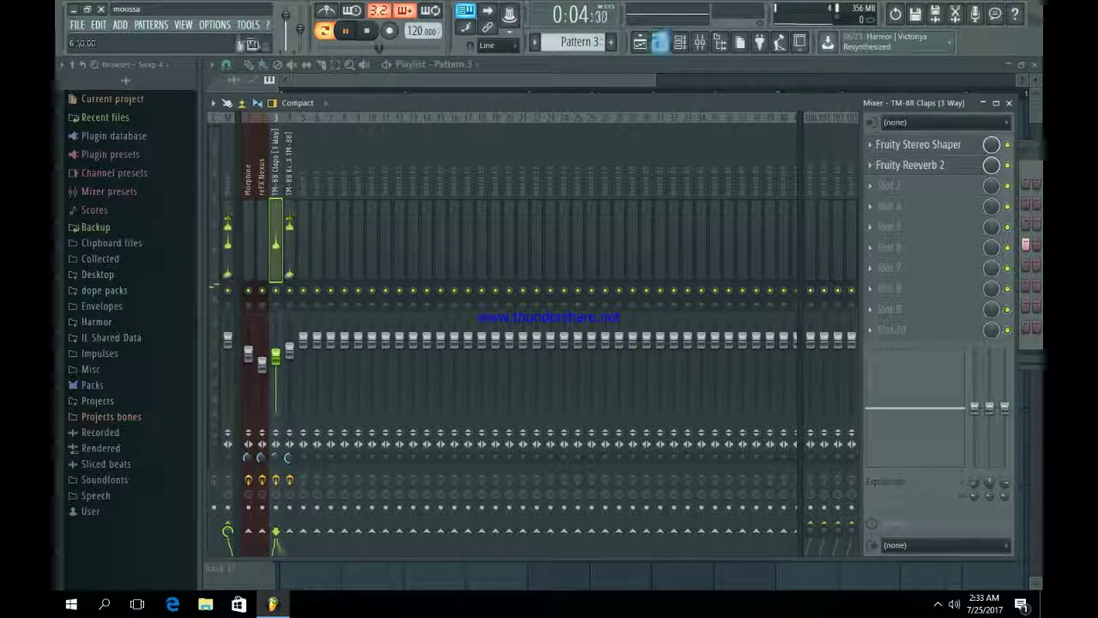
- Stop playback and copy the claps and kicks hits from Pattern 3 into Pattern 4
left_click(640, 42)
left_click(680, 42)
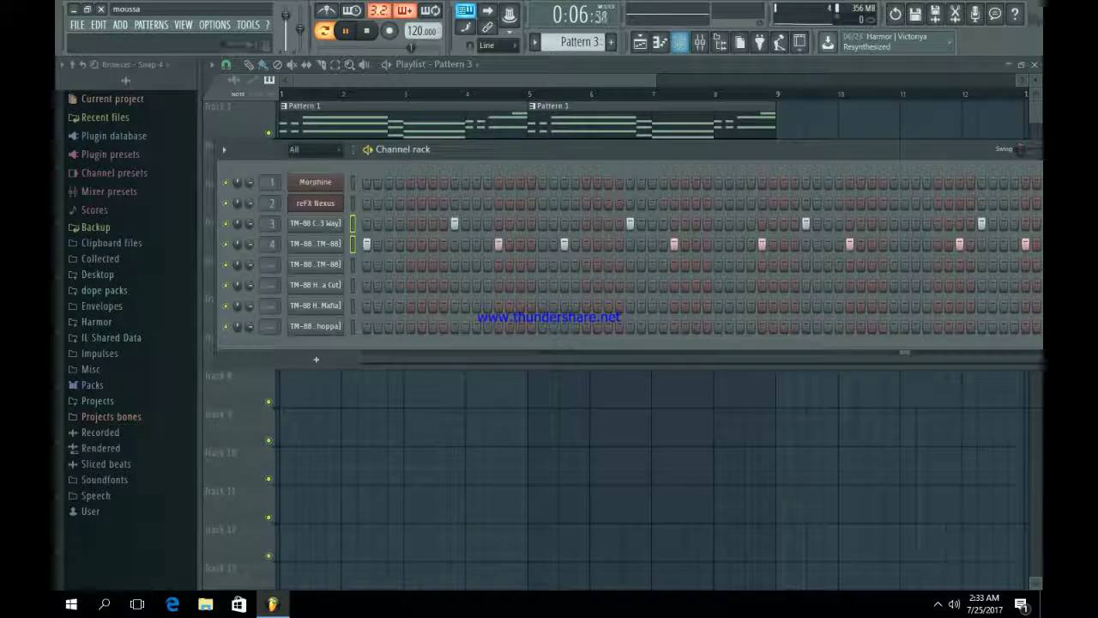
key("space")
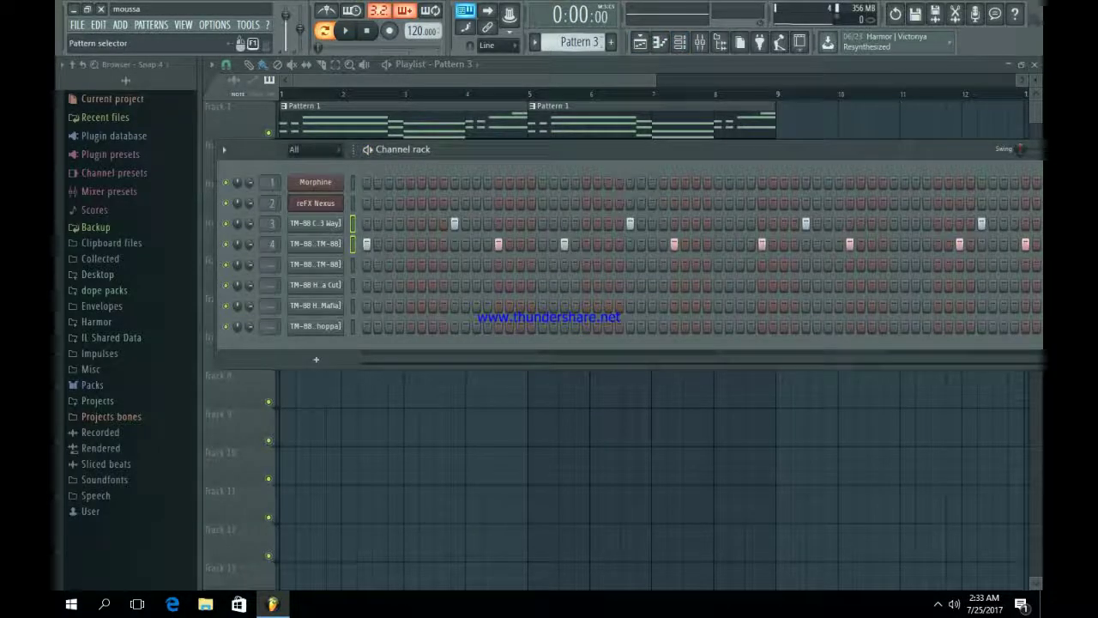
left_click(611, 42)
key("ctrl+v")
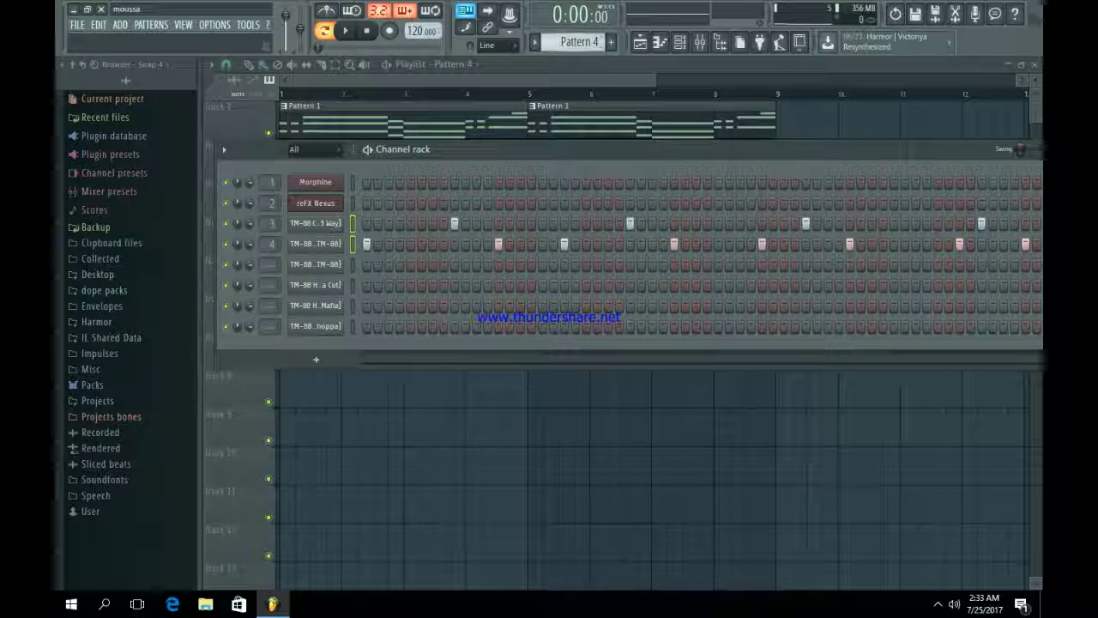
- Separate the drums by clearing the kicks from Pattern 3 and the claps from Pattern 4
key("KP_Subtract")
key("KP_Subtract")
key("KP_Add")
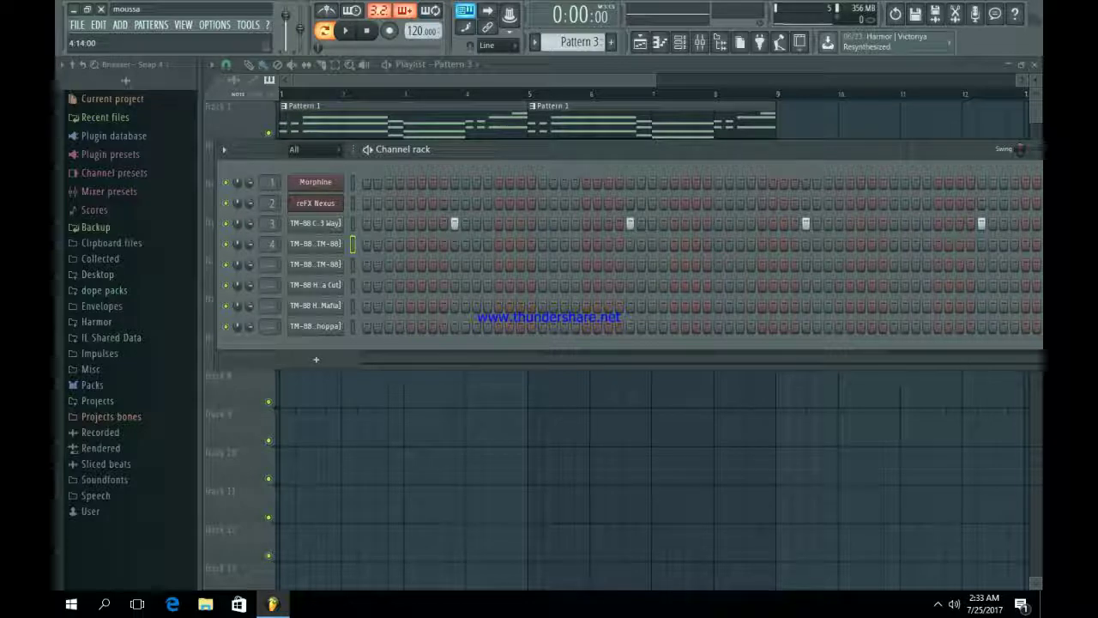
key("KP_Add")
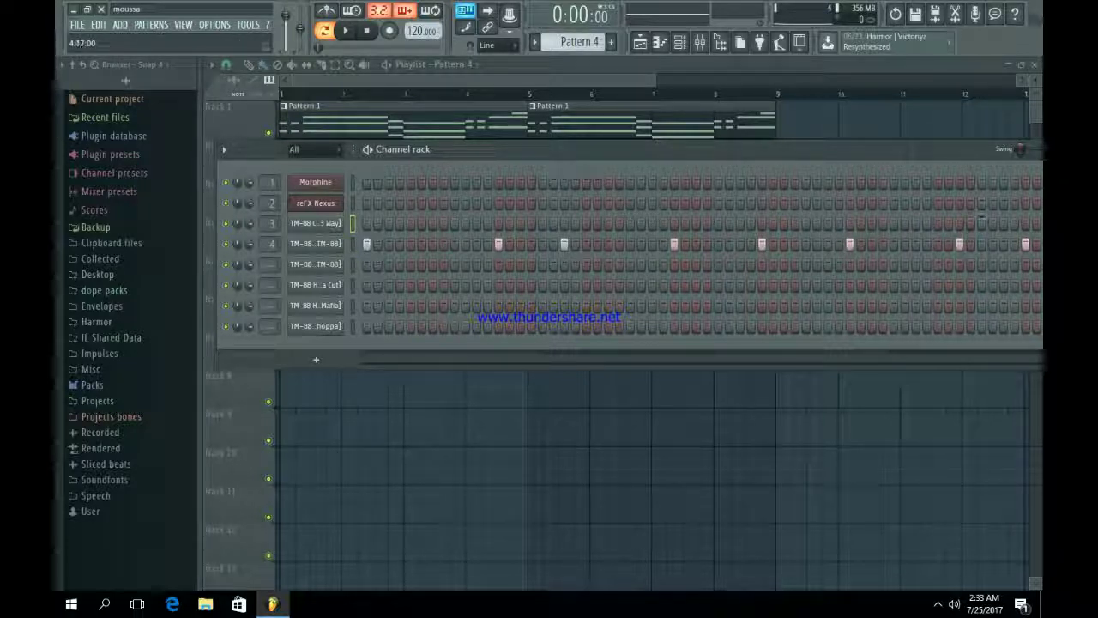
- Add four sparse hits to the TM-88 Claps [Metro X TM-88] channel in Pattern 4 while it plays
key("Down")
key("Down")
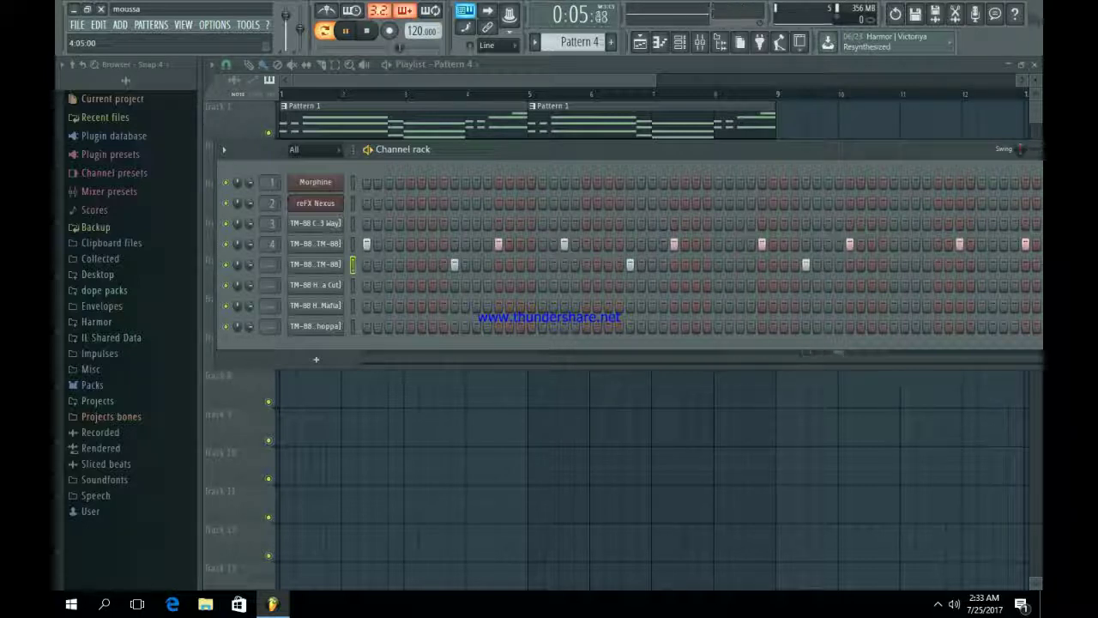
left_click_drag(970, 264, 982, 264)
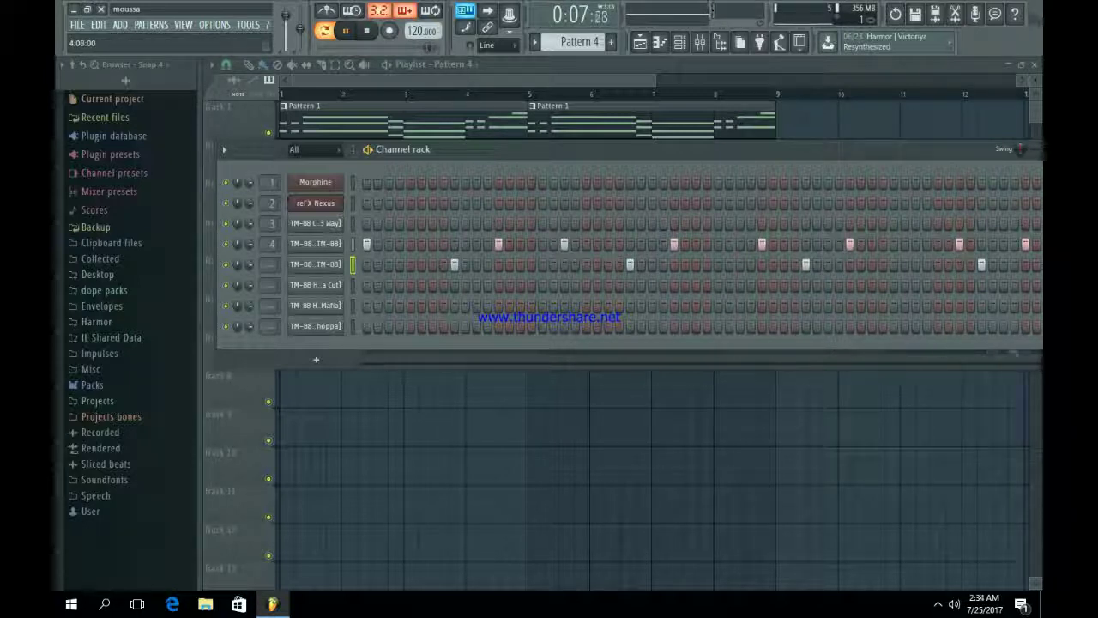
- Route the TM-88 Claps [Metro X TM-88] channel to mixer track 5 and lower that track's volume
left_click(315, 264)
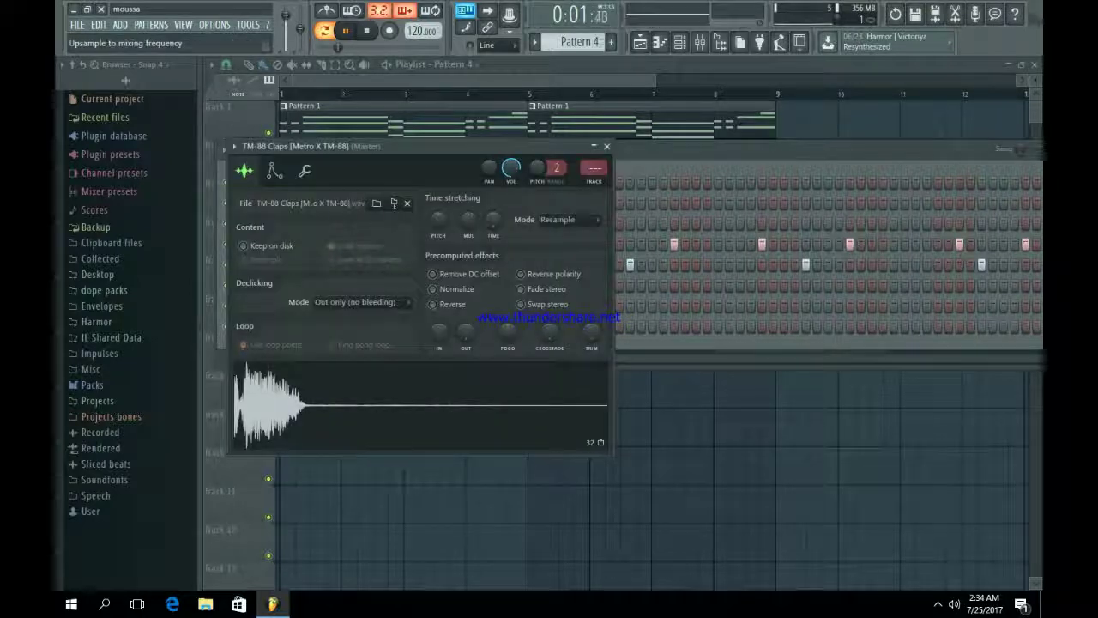
key("ctrl+l")
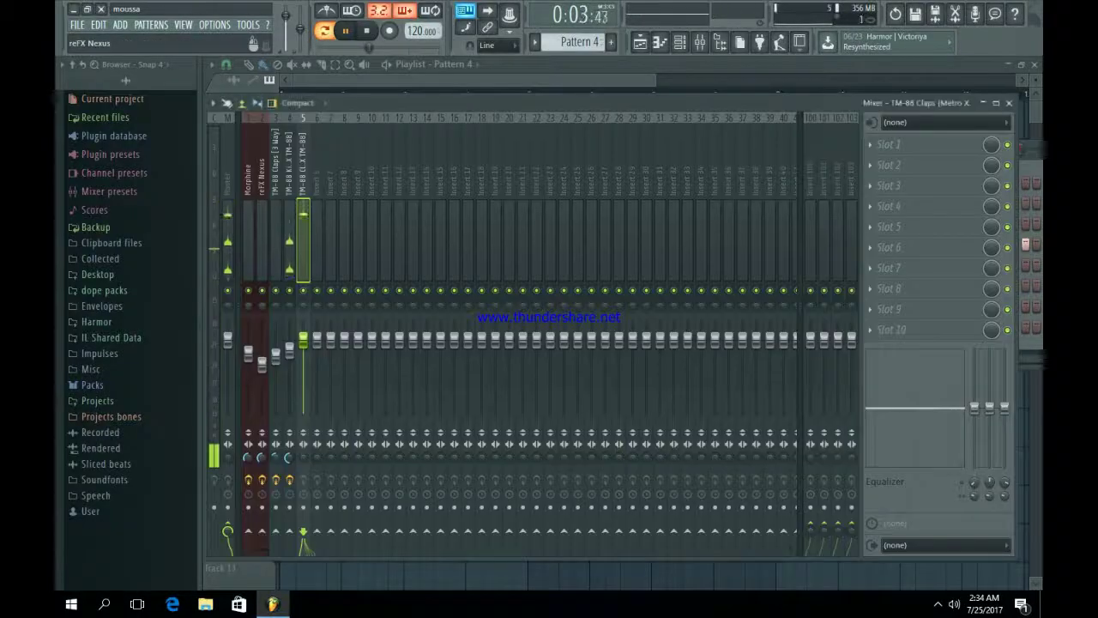
left_click_drag(303, 340, 303, 353)
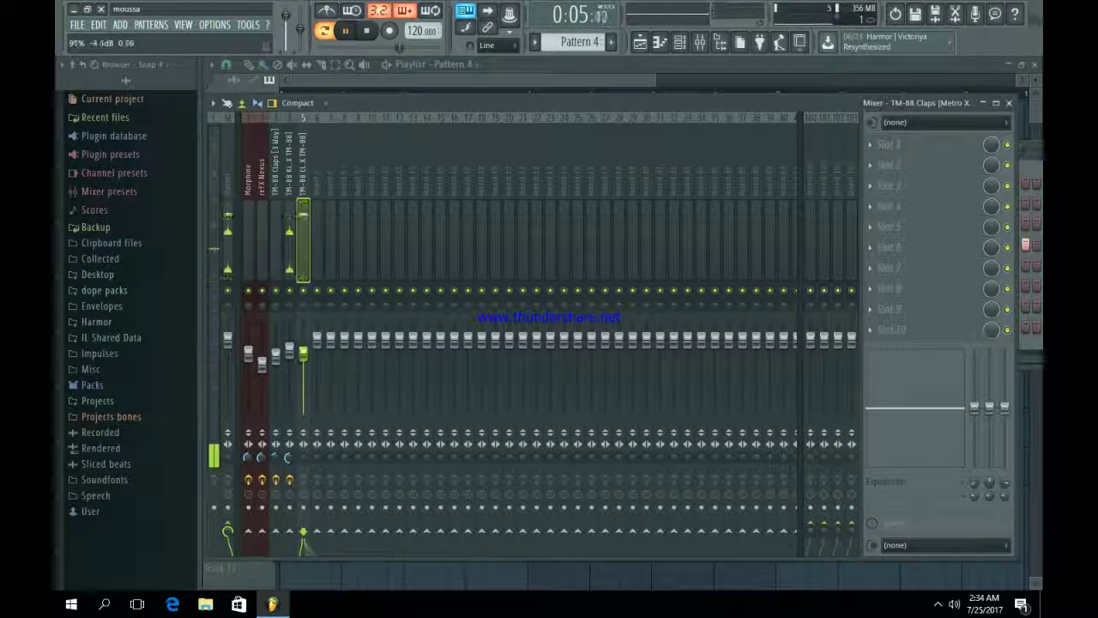
- Lower the Morphine mixer track slightly and widen the stereo separation of mixer track 5
left_click(248, 356)
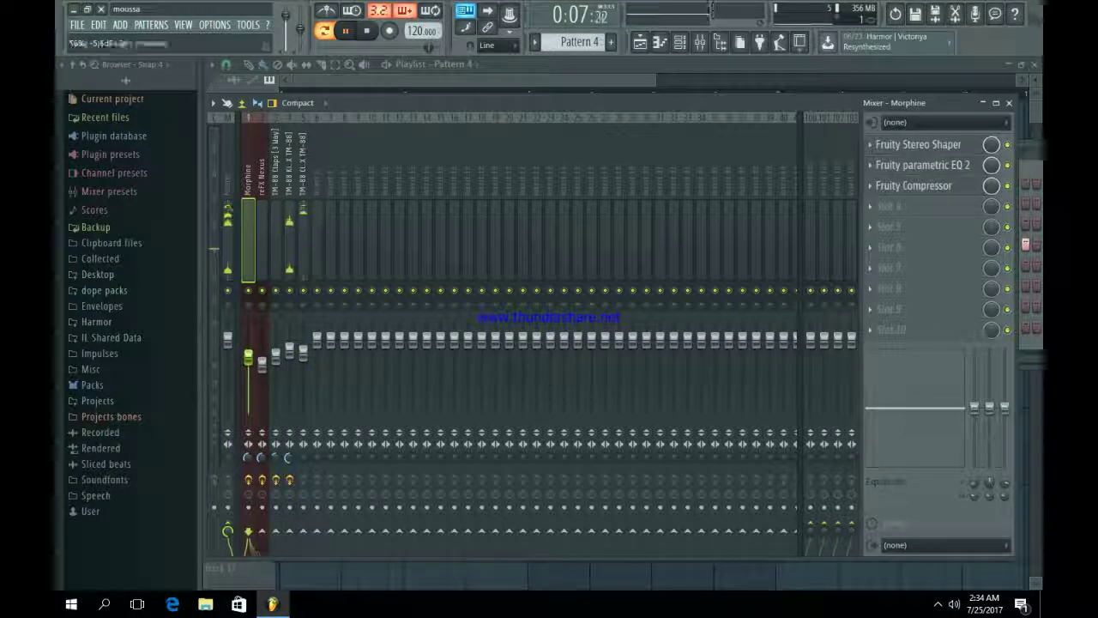
left_click_drag(303, 458, 303, 481)
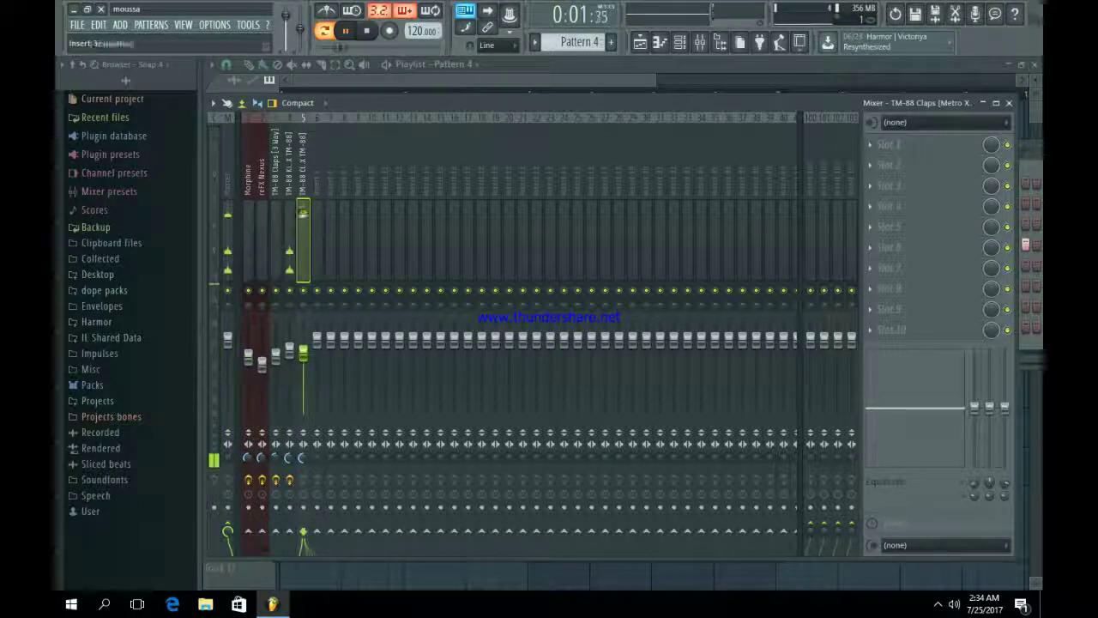
- Add Fruity Parametric EQ 2 to the first slot of mixer track 5, cutting the lows and slightly boosting the highs
left_click(889, 144)
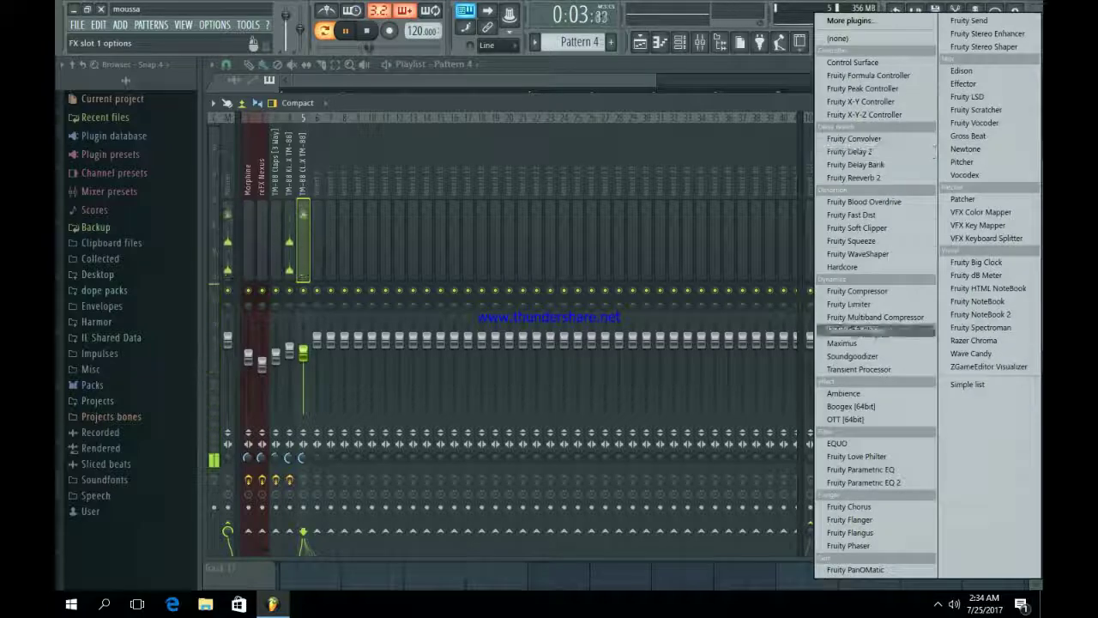
left_click(864, 482)
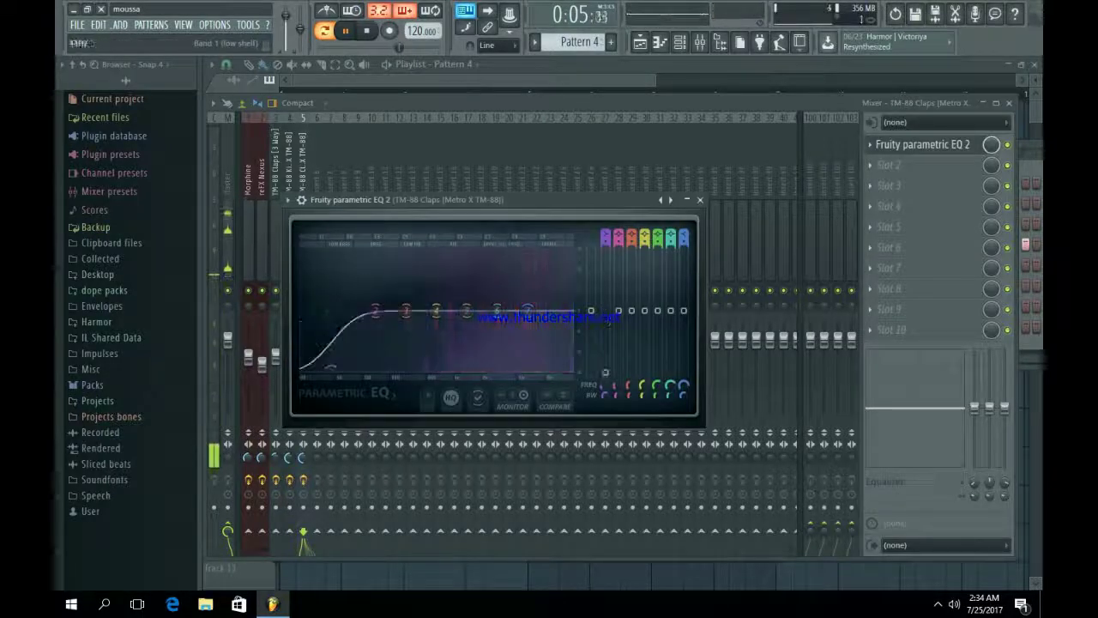
mouse_move(528, 311)
left_mouse_down()
mouse_move(513, 290)
mouse_move(488, 302)
mouse_move(515, 296)
left_mouse_up()
left_click(700, 199)
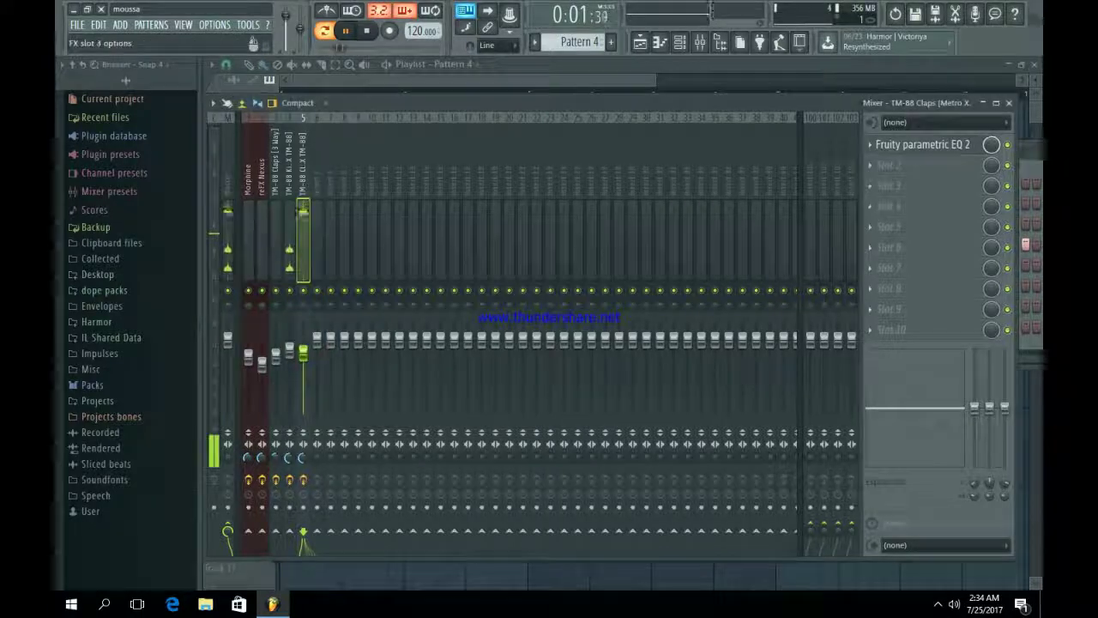
- Add Fruity Stereo Shaper to the second slot of mixer track 5 and load one of its presets
left_click(884, 165)
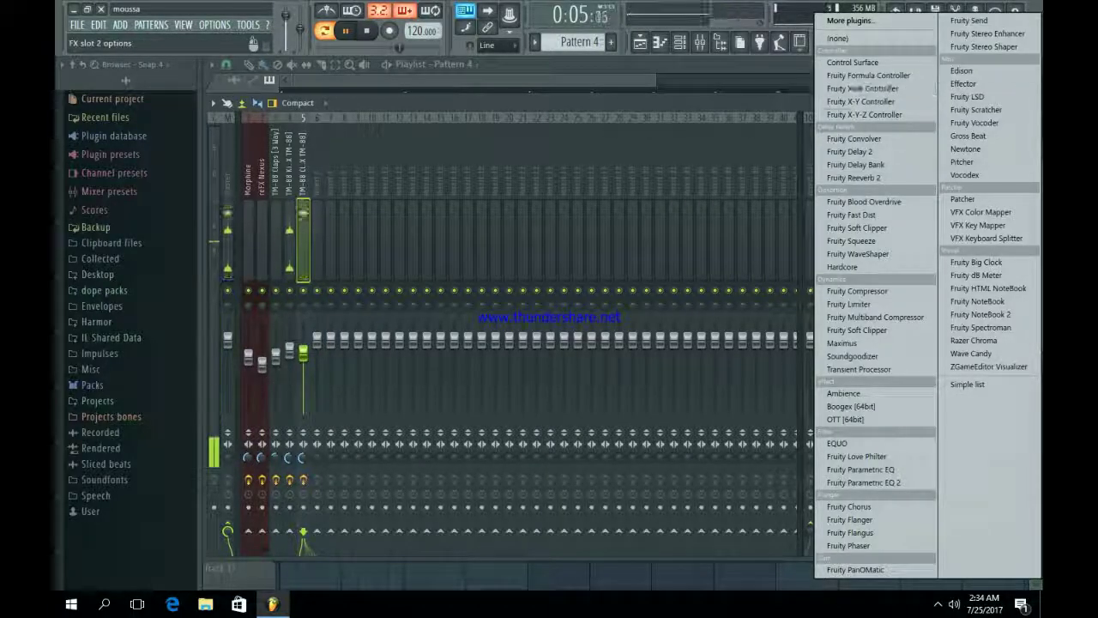
left_click(984, 47)
right_click(452, 218)
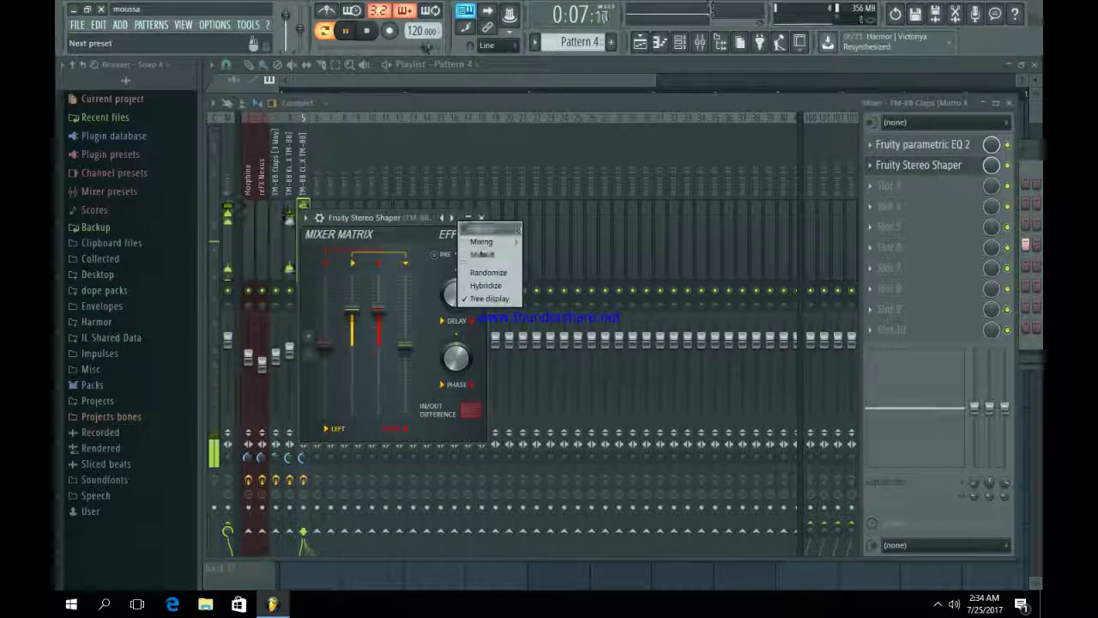
mouse_move(483, 228)
left_click(550, 333)
left_click(481, 217)
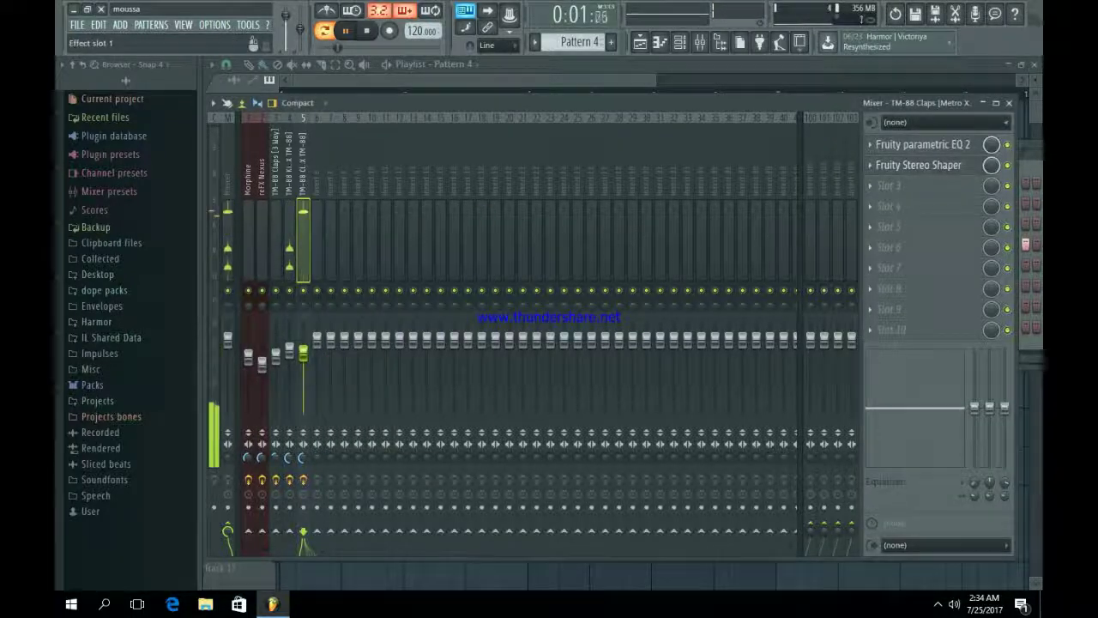
left_click(918, 166)
left_click(918, 165)
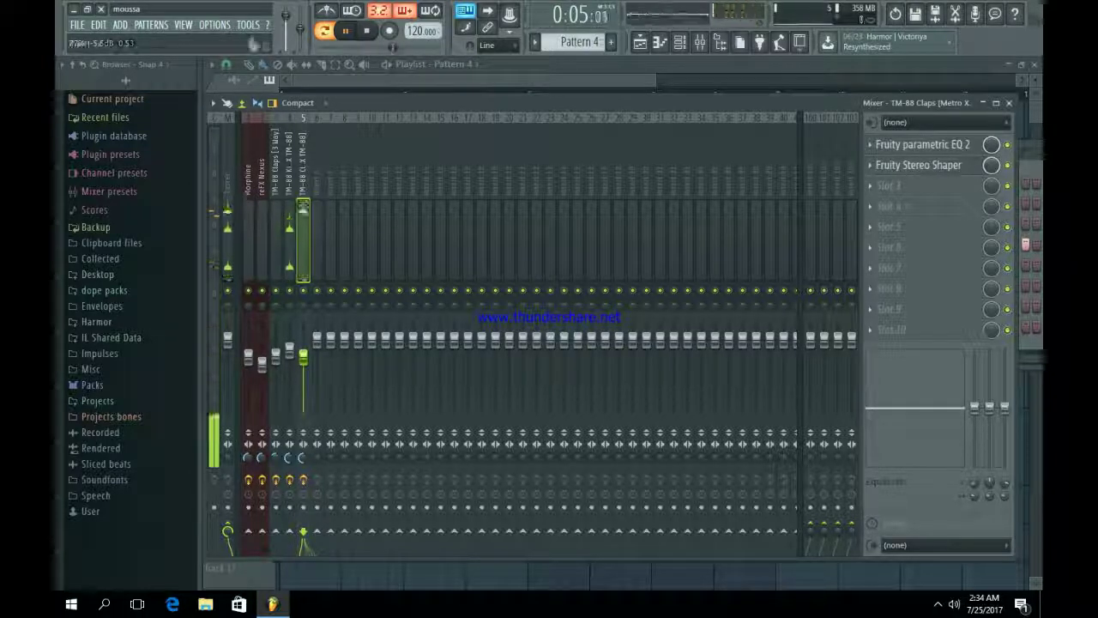
- Place Pattern 4 on Track 4 of the playlist at bar 9 and repeat it four times up to bar 25
left_click(640, 43)
left_click(798, 274)
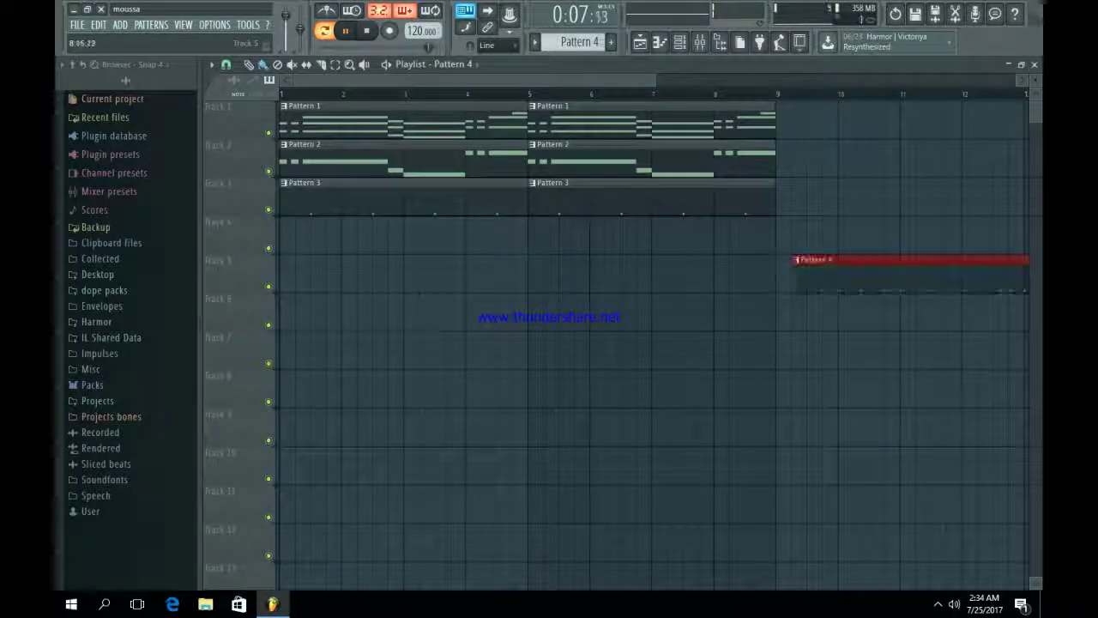
left_click_drag(800, 273, 796, 236)
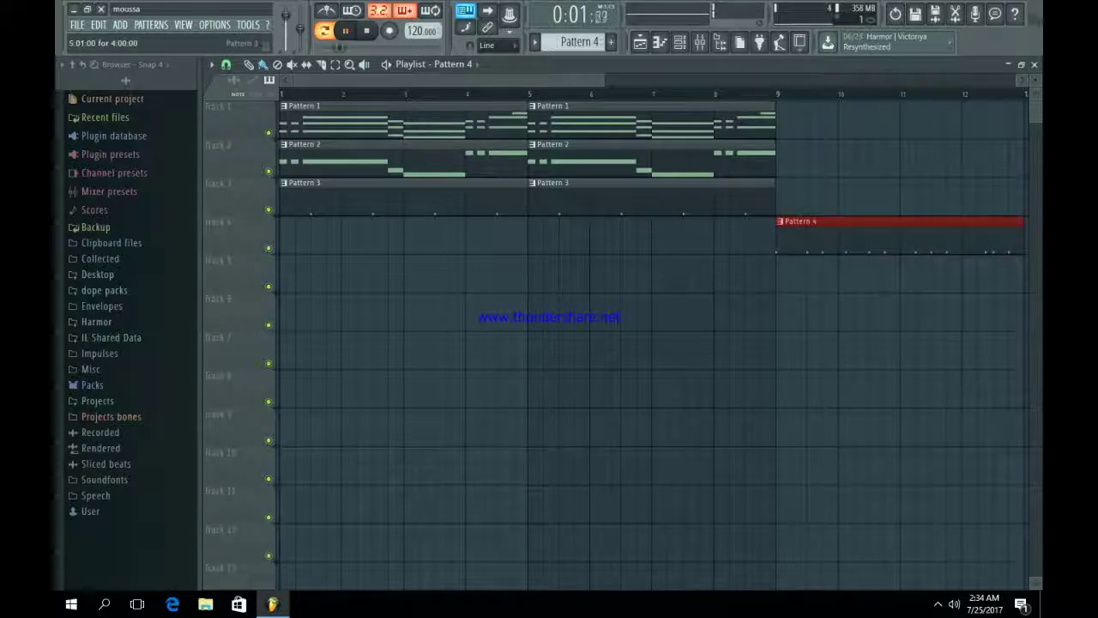
left_click_drag(604, 80, 904, 79)
key("ctrl+b")
key("ctrl+b")
key("ctrl+b")
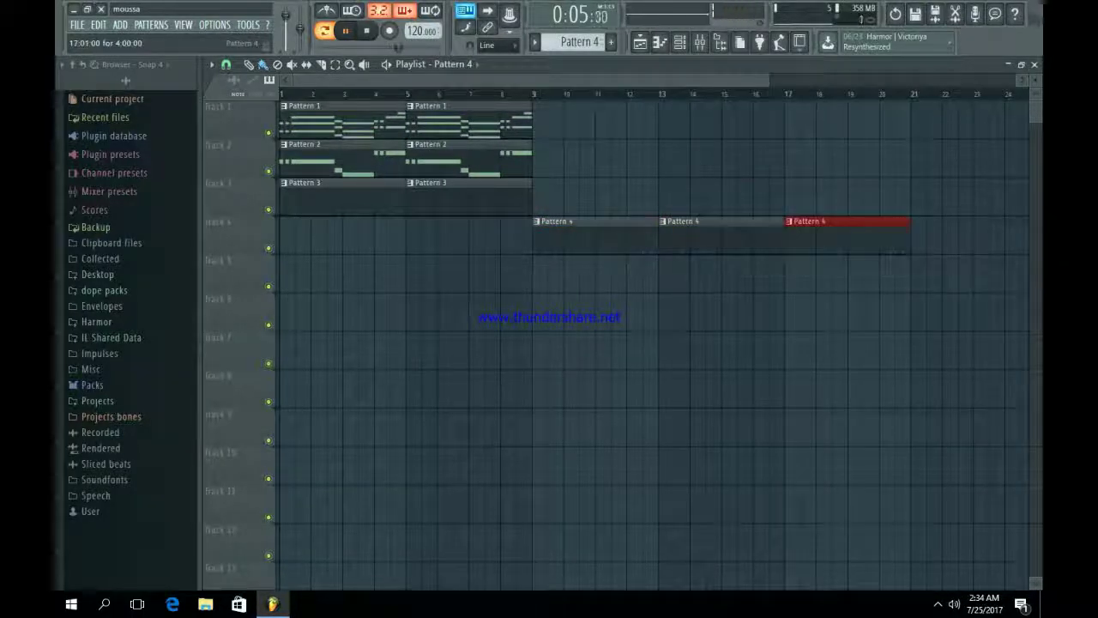
key("ctrl+d")
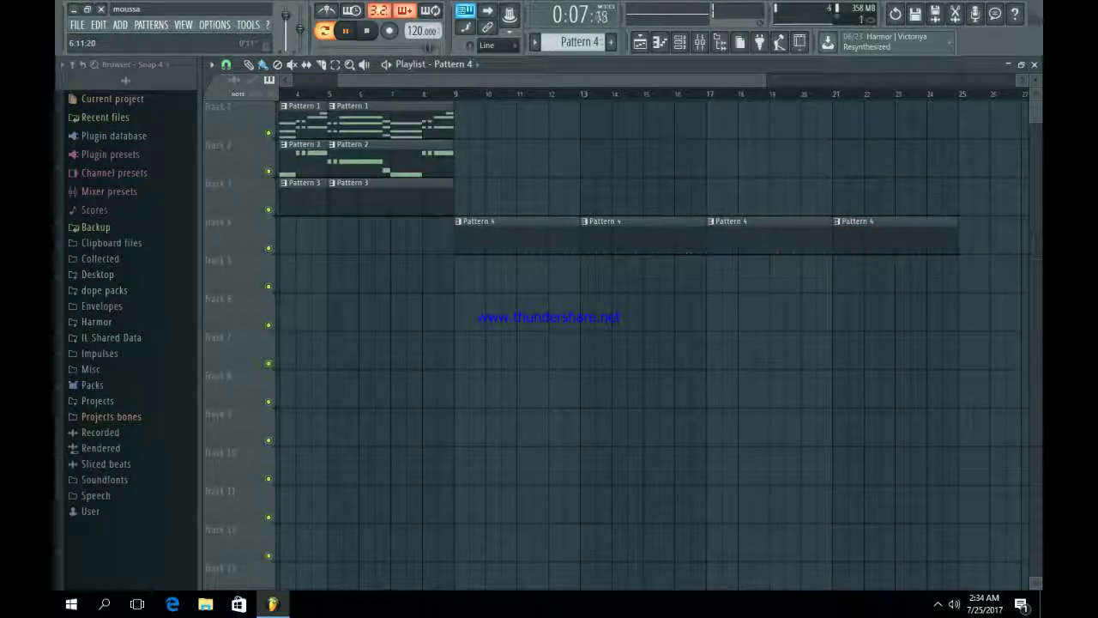
- Duplicate the Pattern 1 and Pattern 2 clips on Tracks 1 and 2 until they reach bar 25
left_click_drag(339, 79, 291, 80)
left_click_drag(546, 176, 284, 107)
key("ctrl+b")
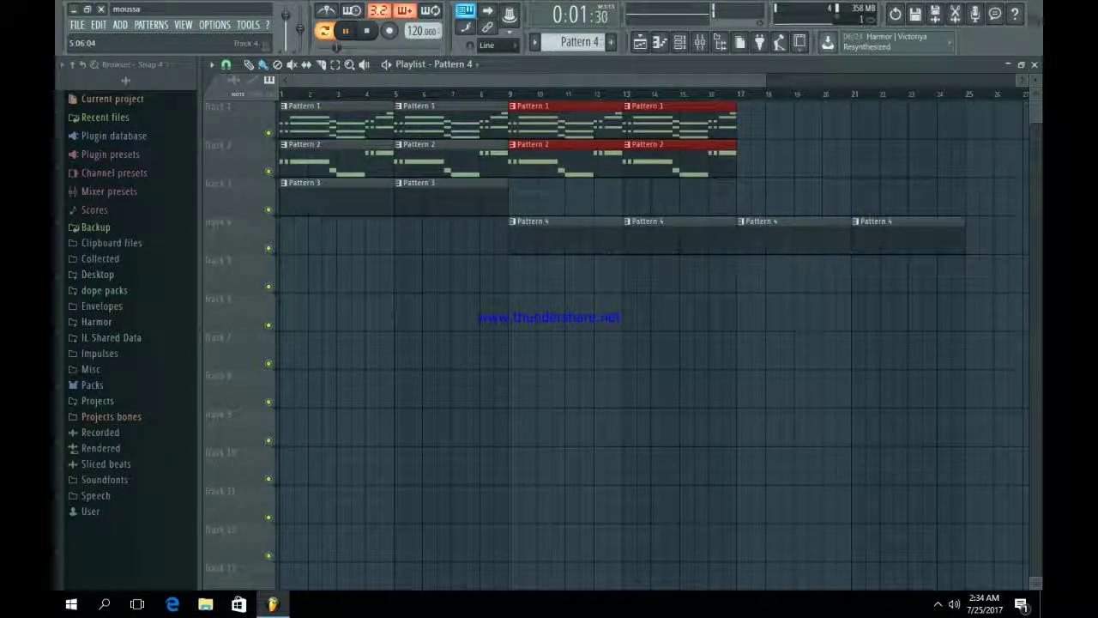
key("ctrl+b")
key("ctrl+d")
- Switch to the empty Pattern 5, fill every 2 steps of the TM-88 Hats [In Da Cut] channel, and play it
left_click(679, 42)
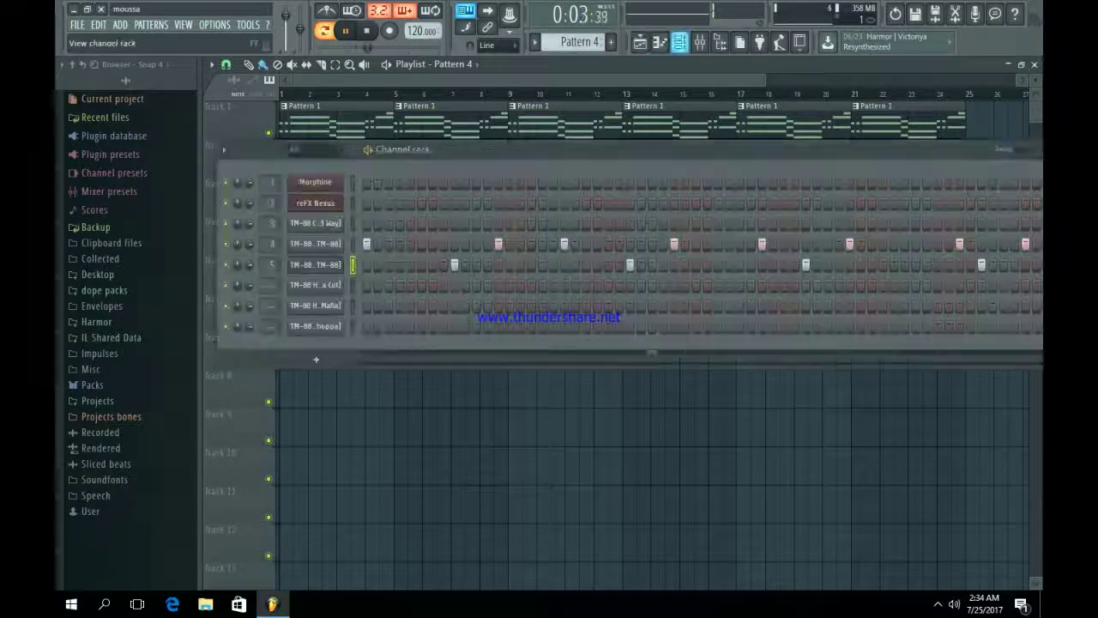
left_click(611, 42)
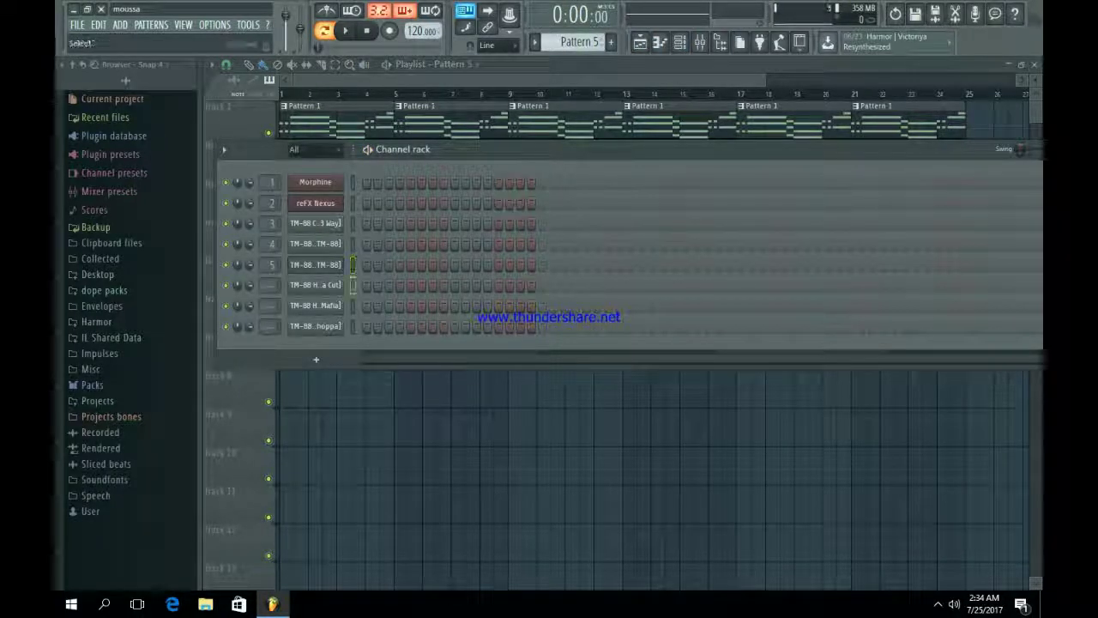
right_click(317, 285)
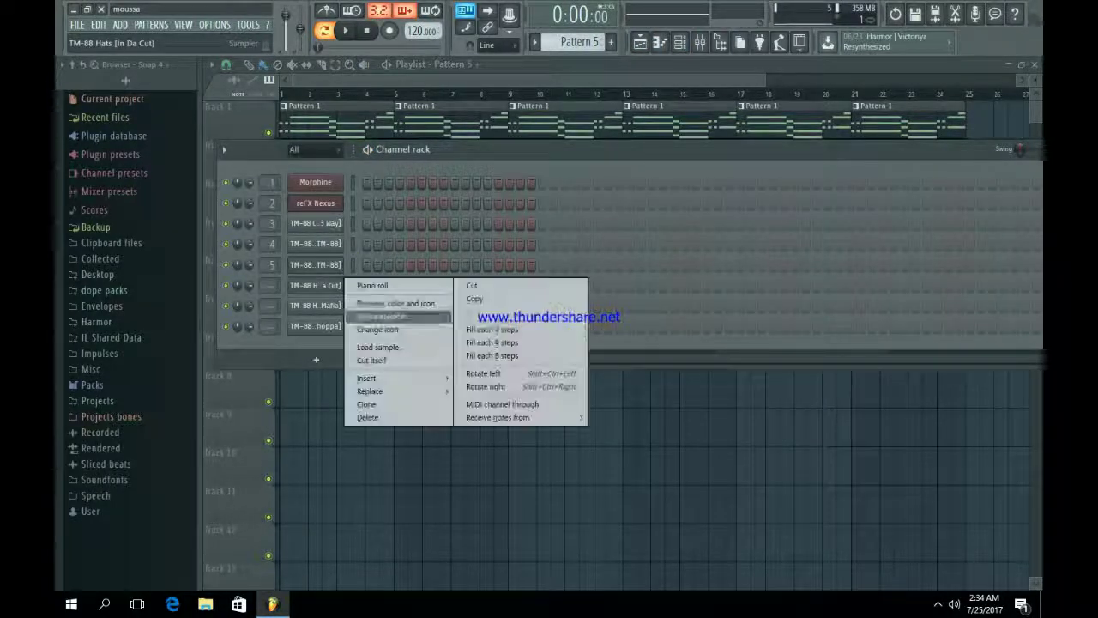
left_click(507, 329)
key("space")
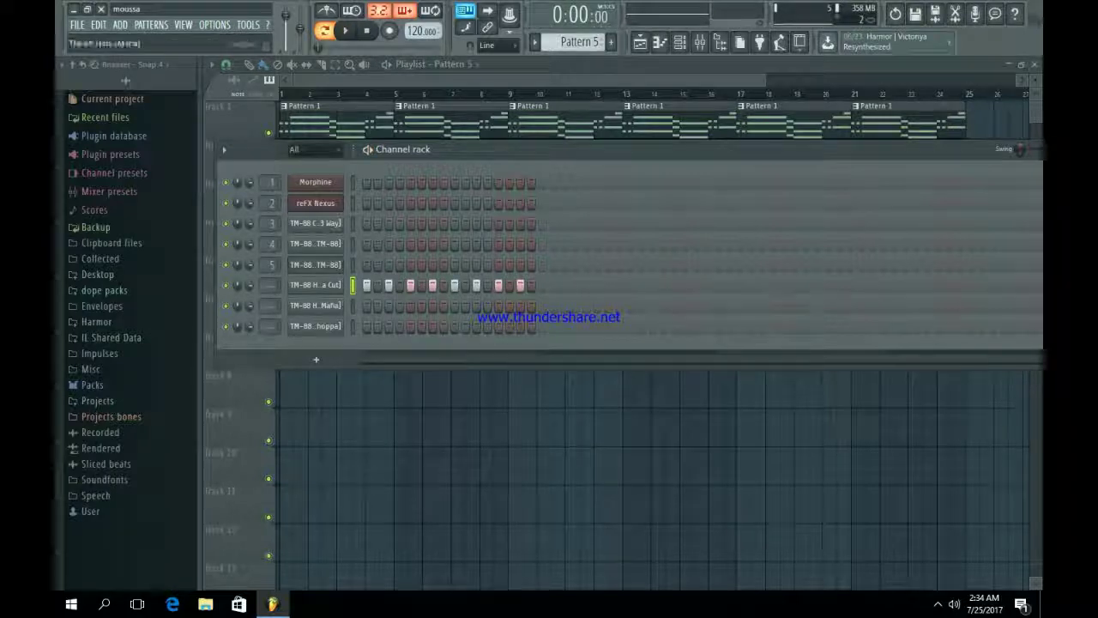
- Duplicate the hat notes in the piano roll and align the copies to start exactly at bar 2
right_click(337, 283)
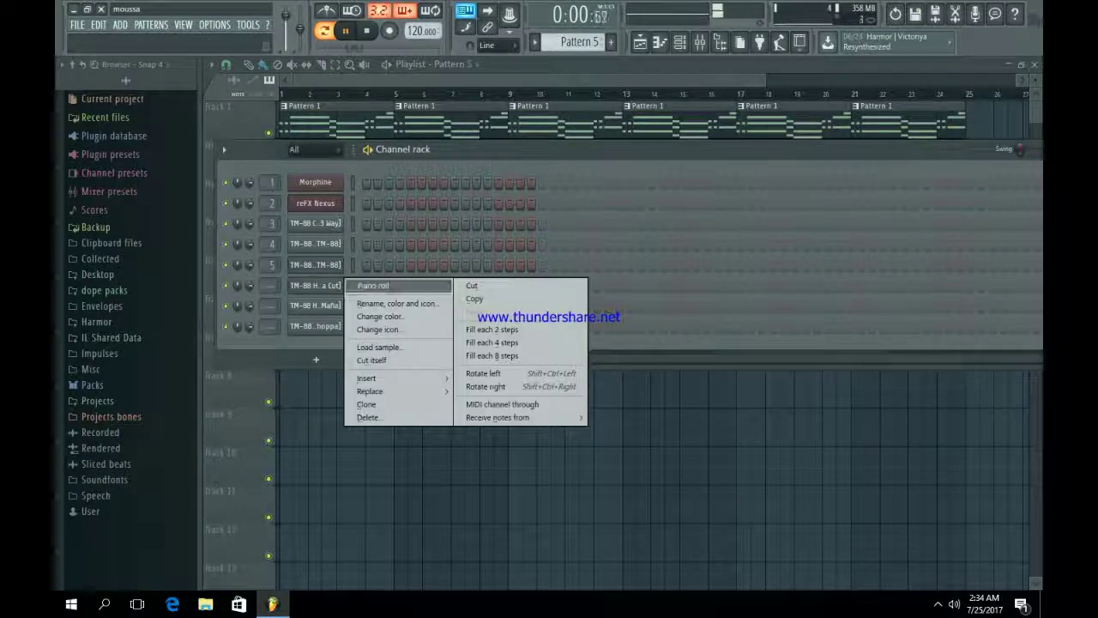
left_click(365, 285)
left_click_drag(252, 229, 454, 363)
key("ctrl+b")
key("space")
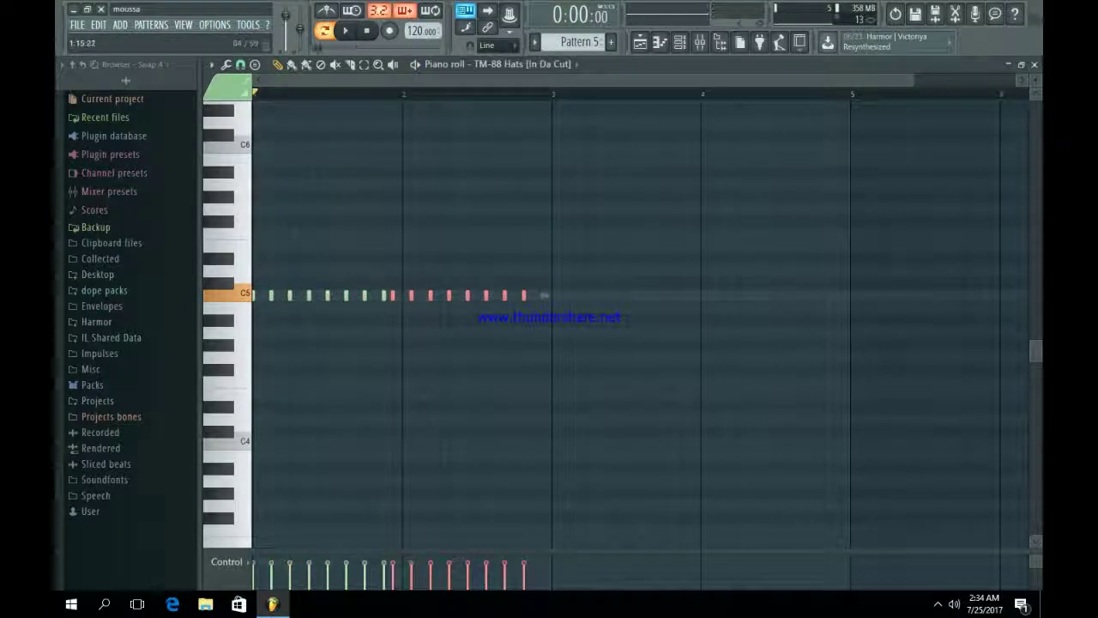
left_click_drag(393, 296, 403, 297)
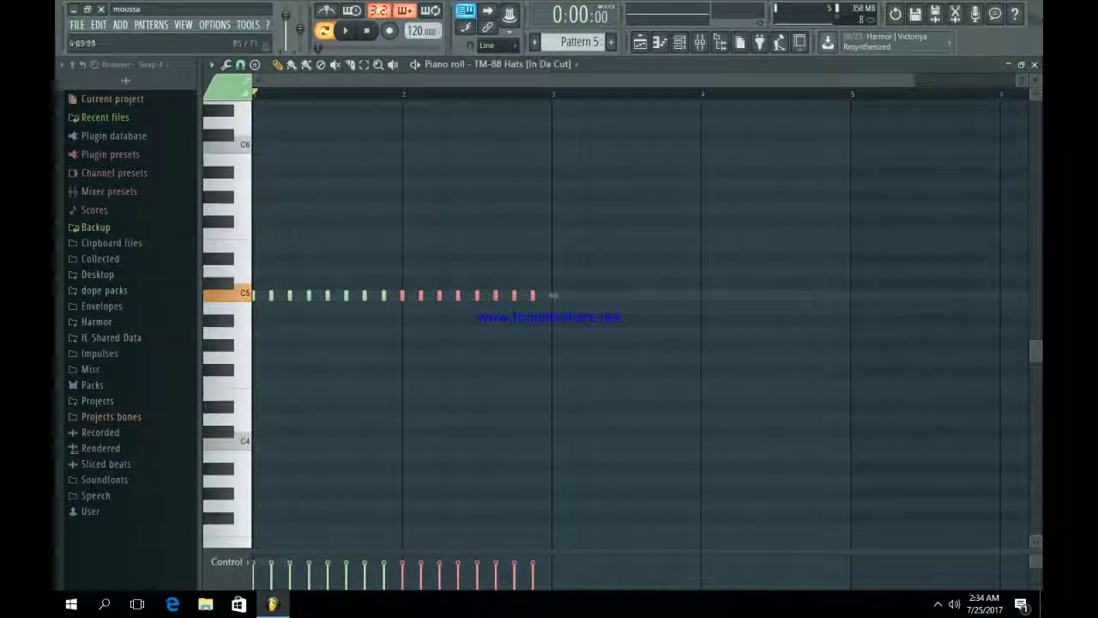
- Vary the hat note velocities across both bars, alternating louder hits near 69% with softer hits of about 54–60%
left_click_drag(914, 81, 557, 81)
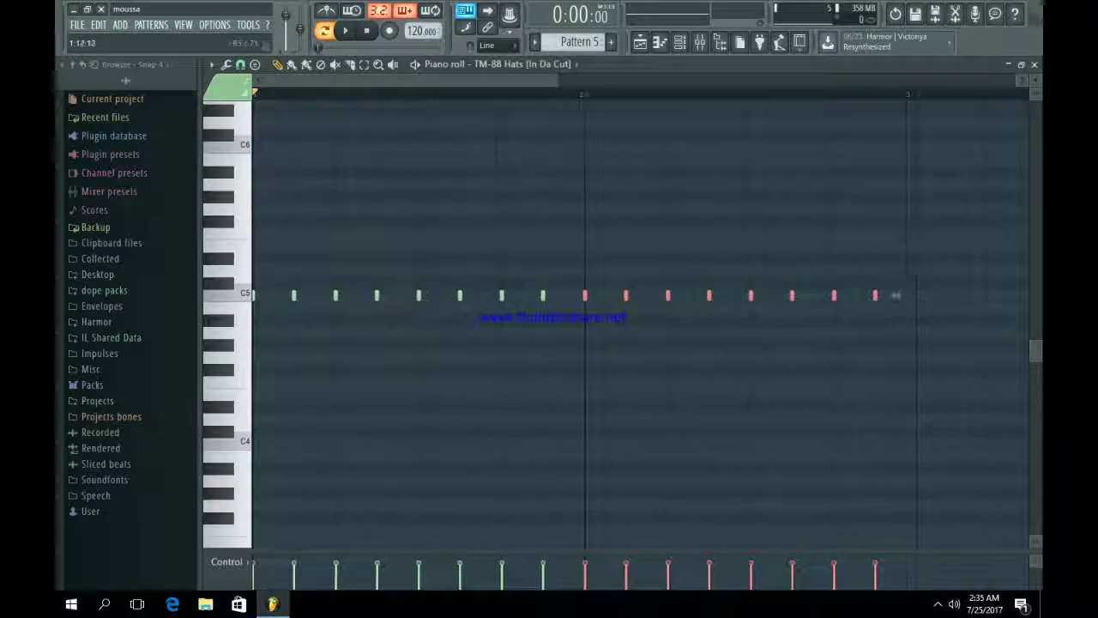
left_click_drag(331, 551, 330, 231)
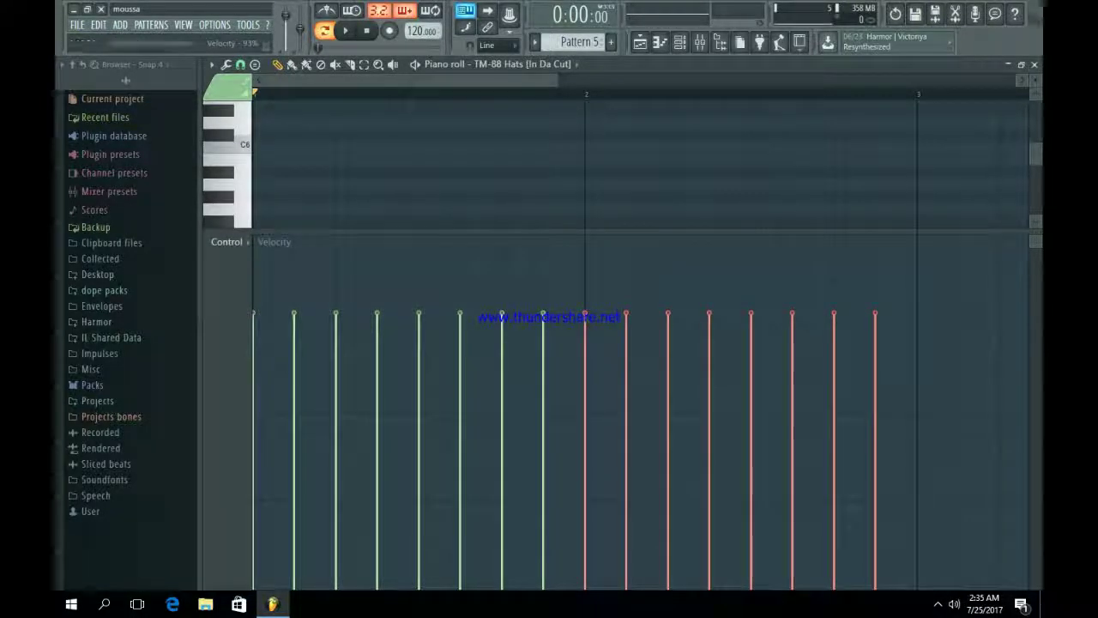
left_click(335, 202, "ctrl")
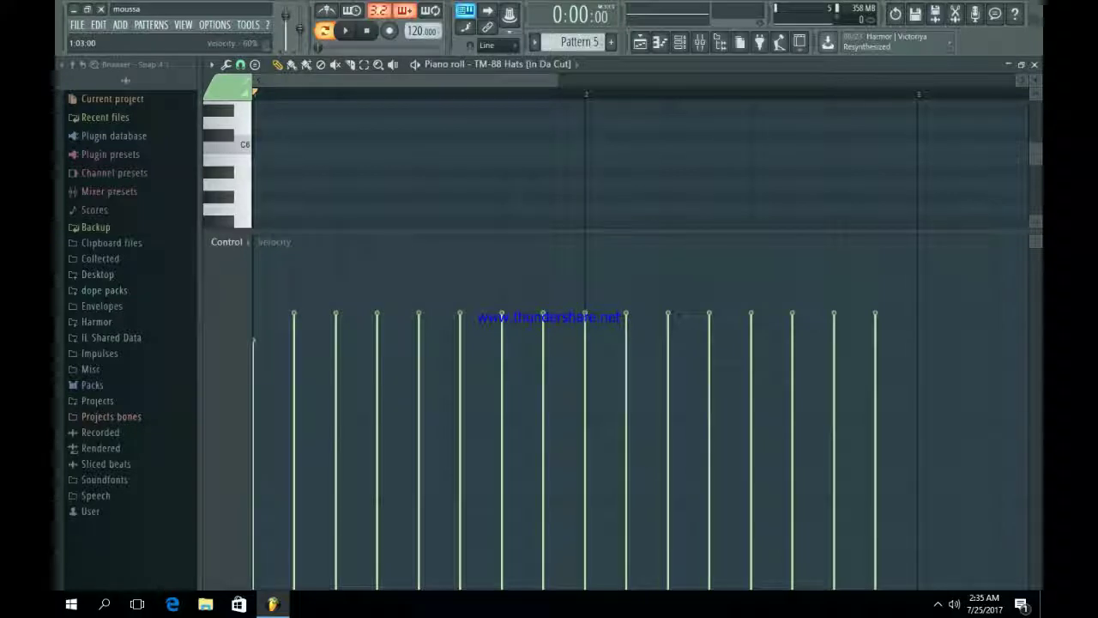
left_click(344, 343)
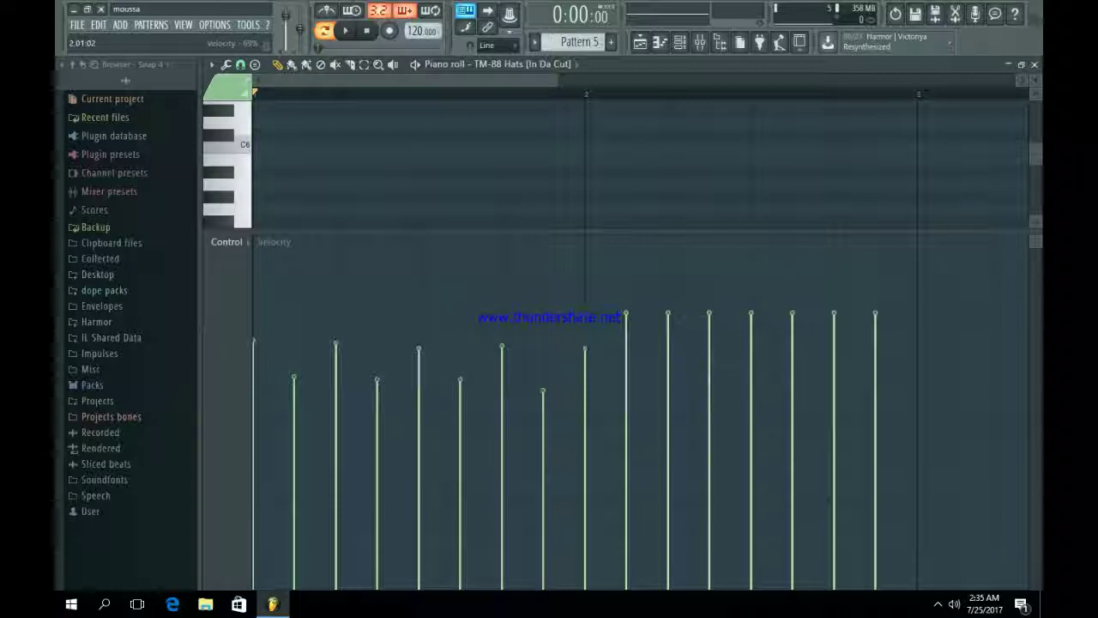
left_click(626, 381)
left_click(709, 399)
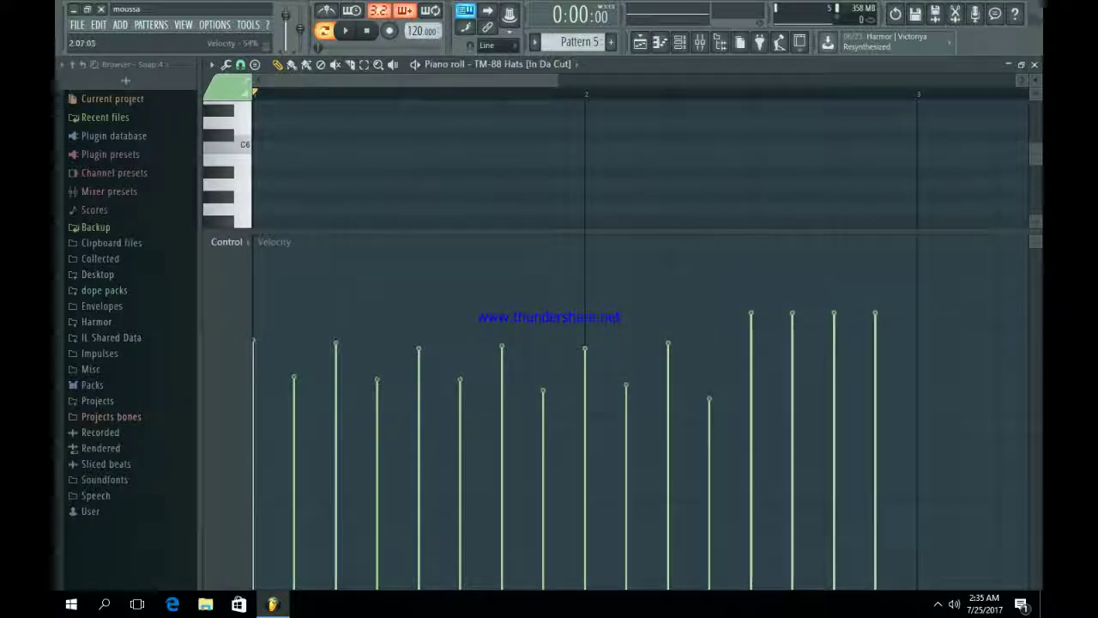
left_click(751, 343)
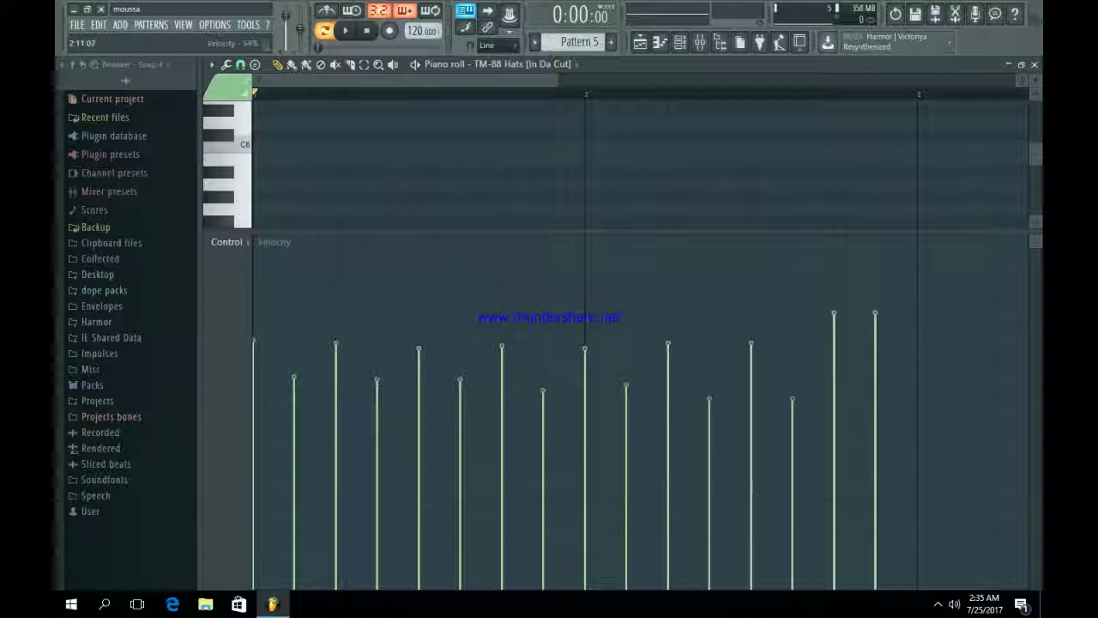
- Lower the bar 1 hat velocities during playback, keeping an alternation of louder hits near 62% and softer hits near 50%
key("space")
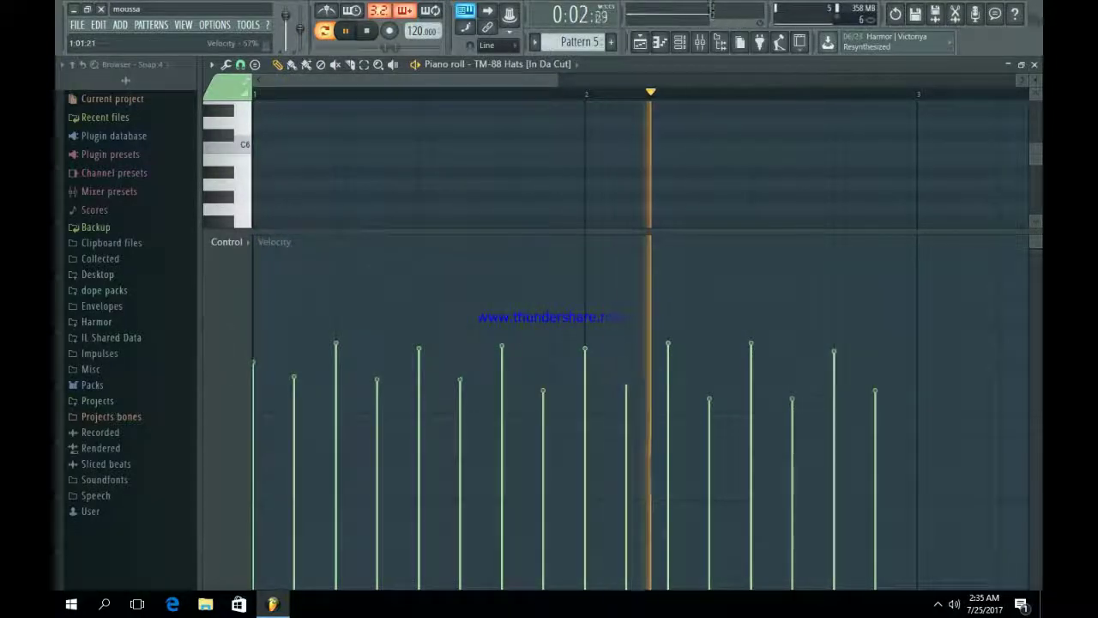
left_click(295, 412)
left_click(336, 374)
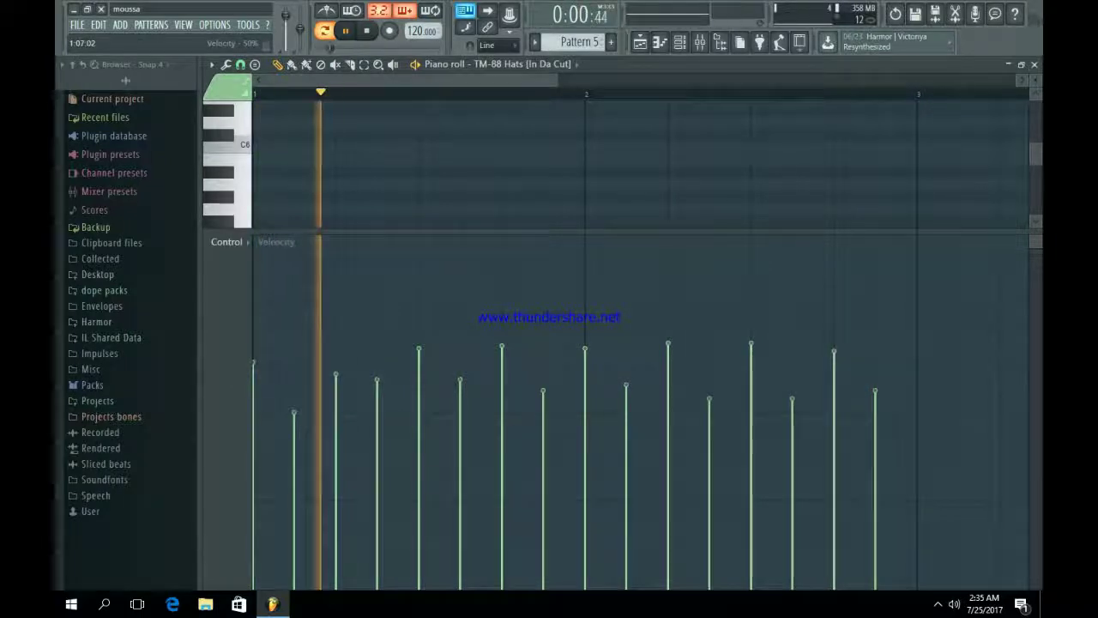
left_click(378, 412)
left_click(419, 367)
left_click(461, 409)
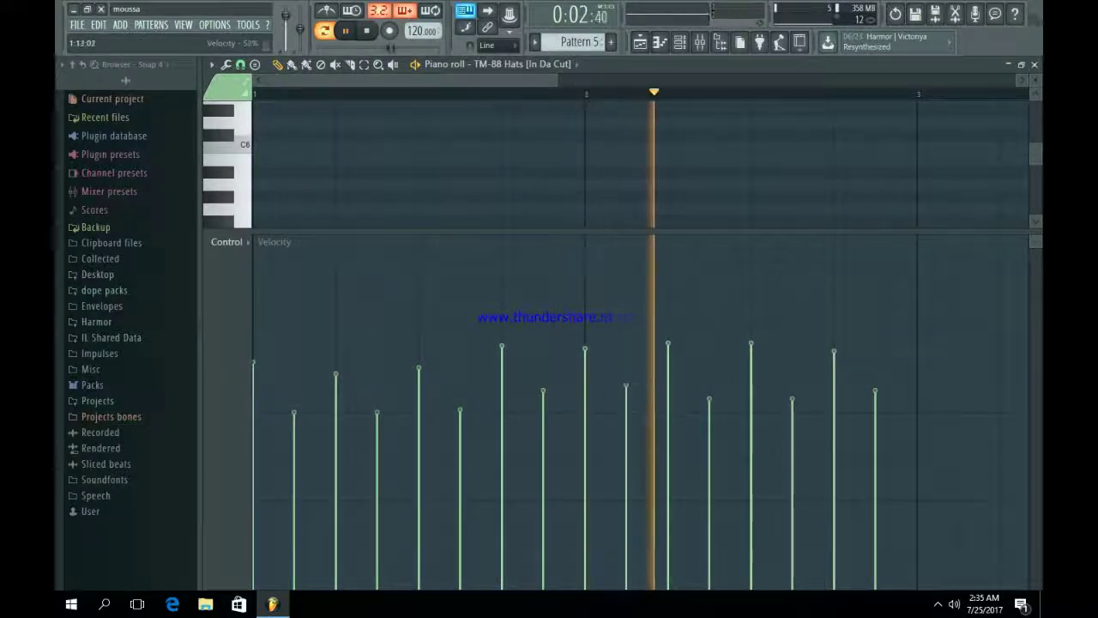
left_click(503, 371)
left_click(545, 409)
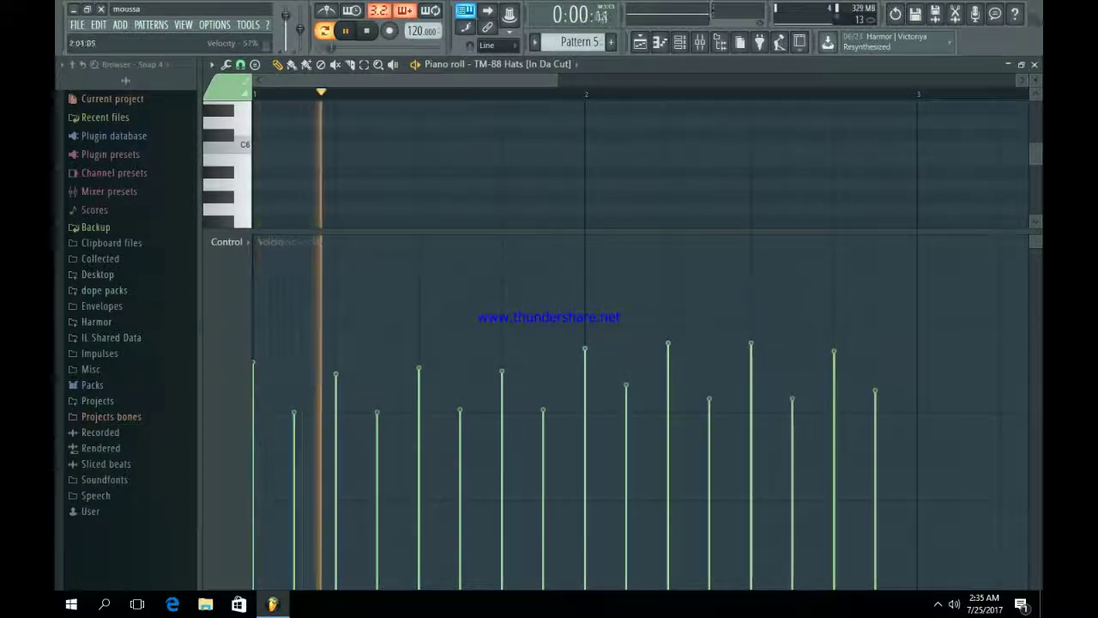
- Lower the bar 2 hat velocities to the same pattern of louder hits near 62% and softer hits around 50–53%
left_click(585, 367)
left_click(626, 412)
left_click(669, 370)
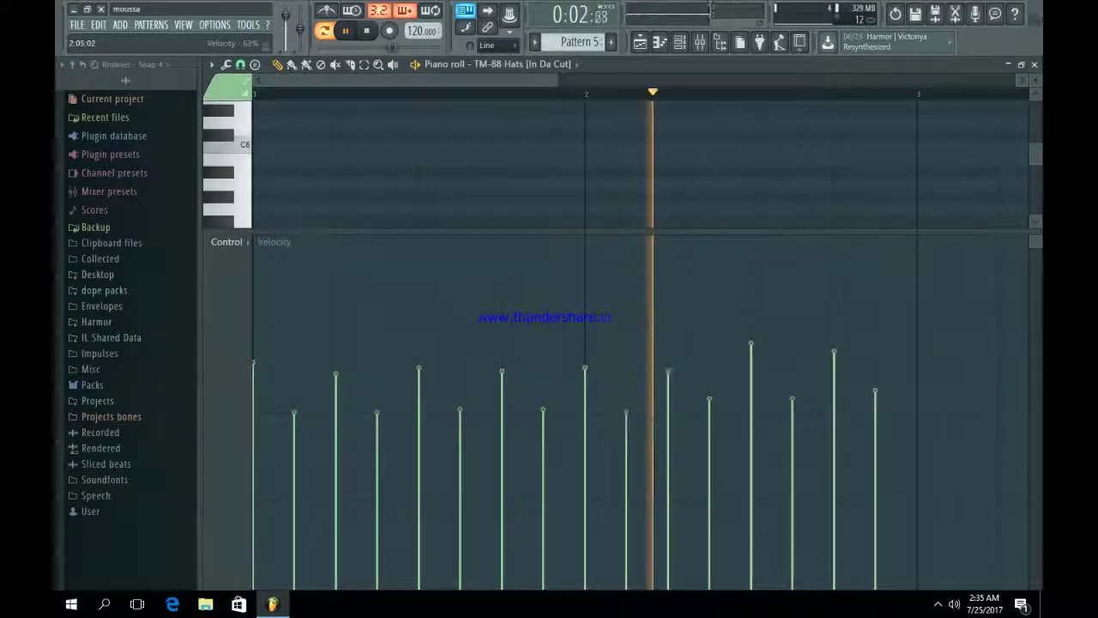
left_click(710, 412)
left_click(752, 370)
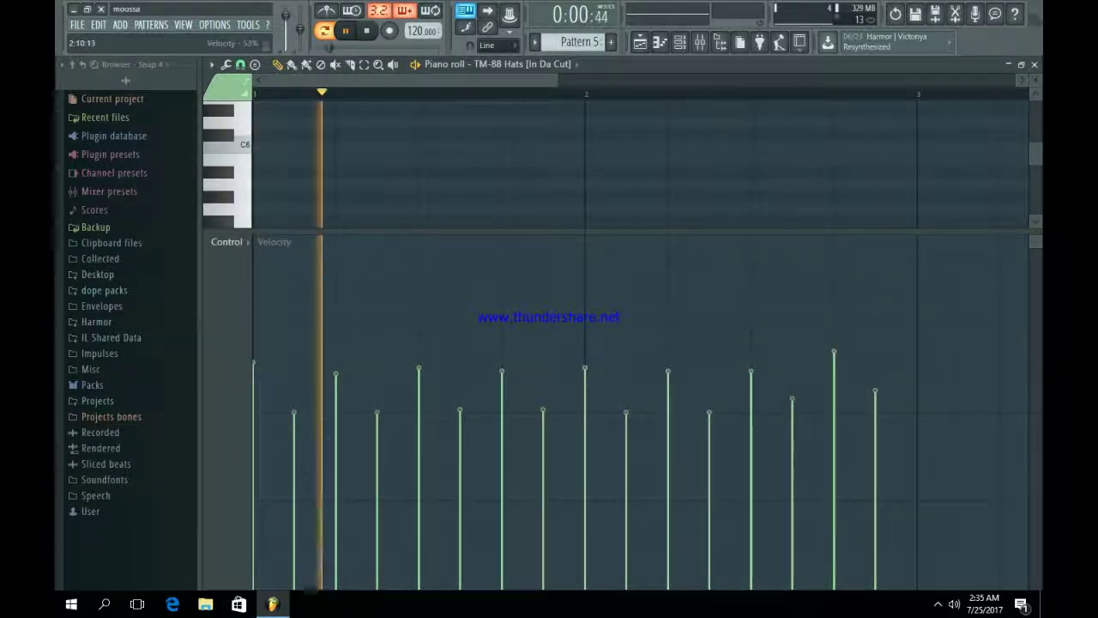
left_click(793, 412)
left_click(834, 374)
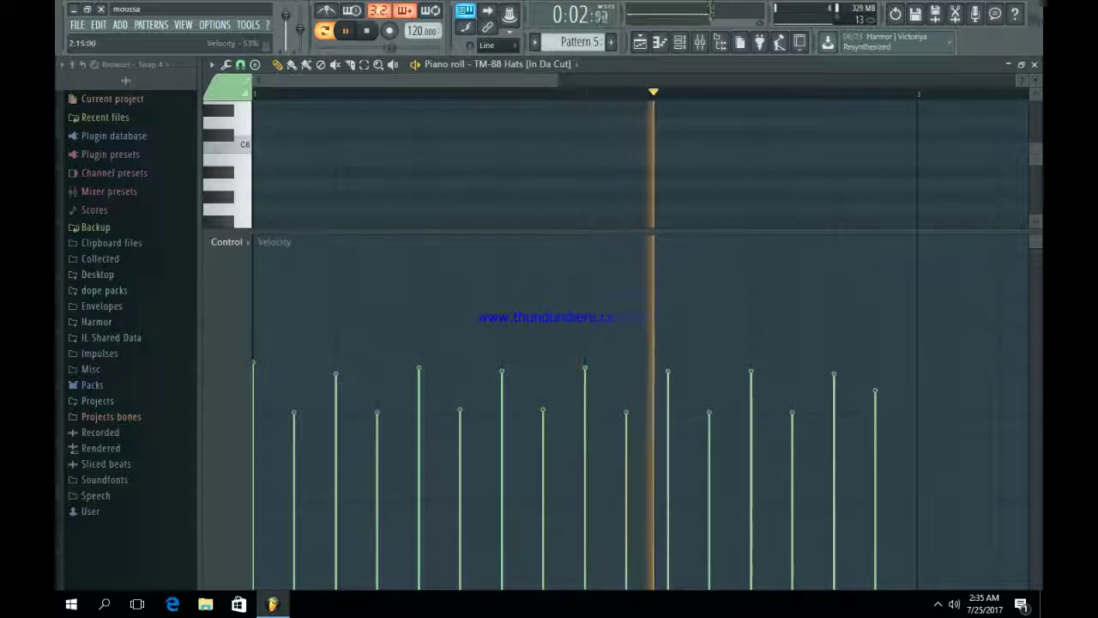
left_click(876, 412)
- Place Pattern 5 on Track 5 at bar 9, duplicate it up to bar 25, and play the arrangement
left_click(640, 42)
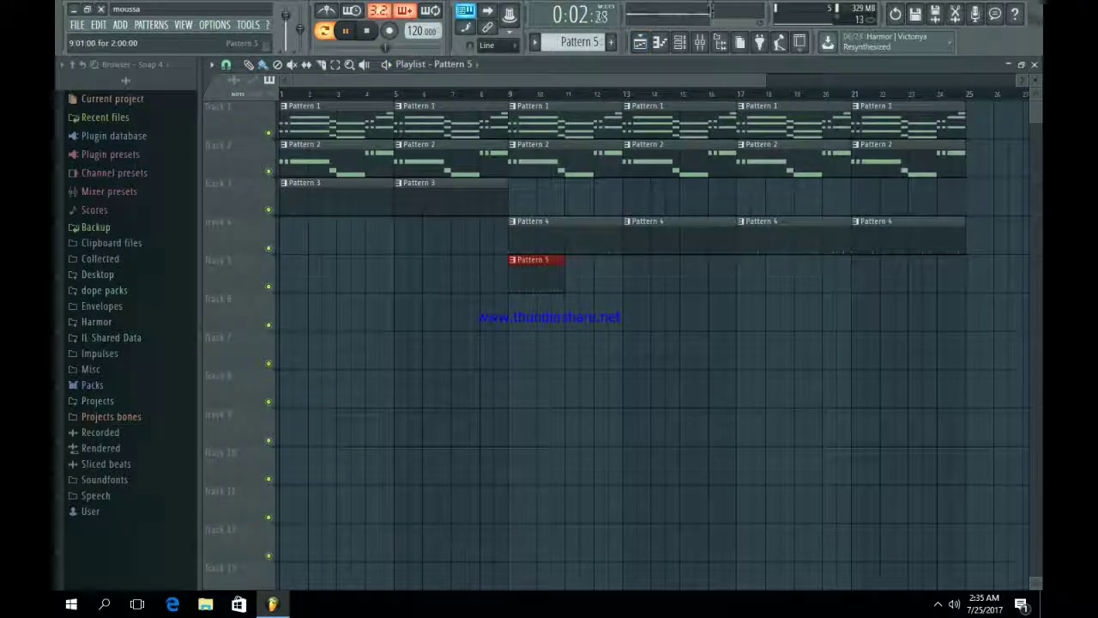
key("ctrl+b")
key("ctrl+b")
key("ctrl+b")
key("ctrl+b")
key("ctrl+b")
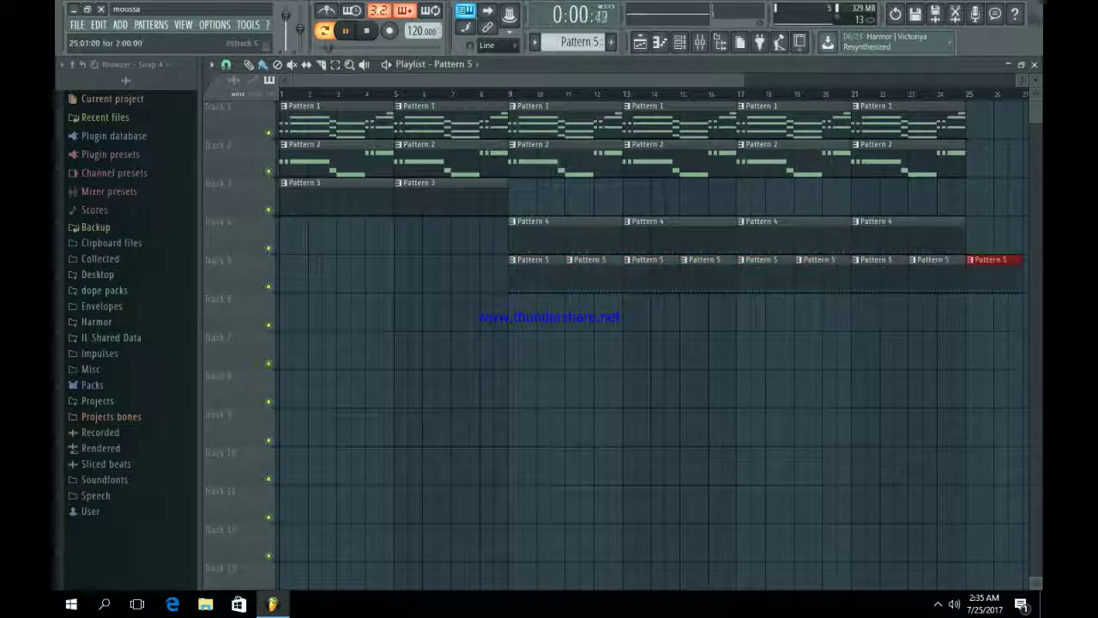
key("space")
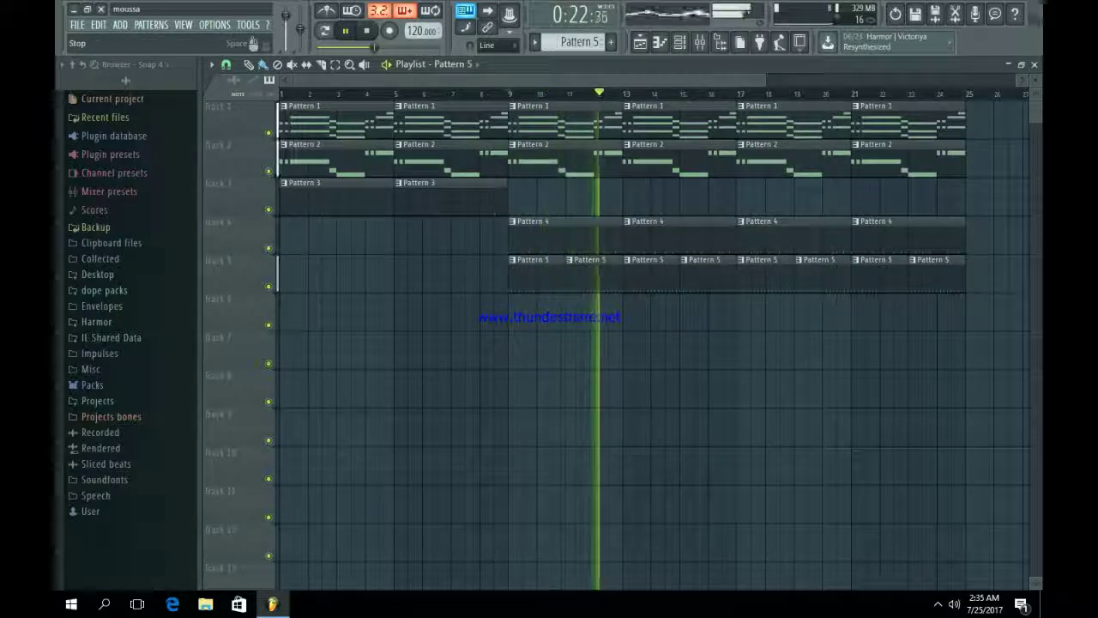
- Add TM-88 Hats [Mafia] hits on steps 9, 10 and 11 of Pattern 5 and lower them to B4 in the piano roll
key("F6")
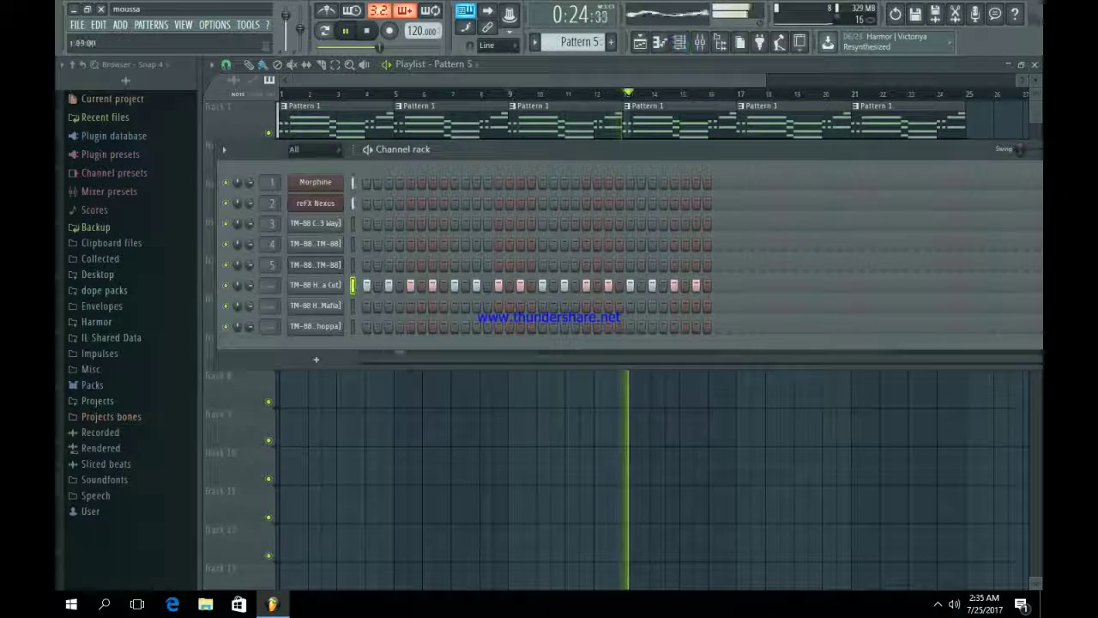
key("space")
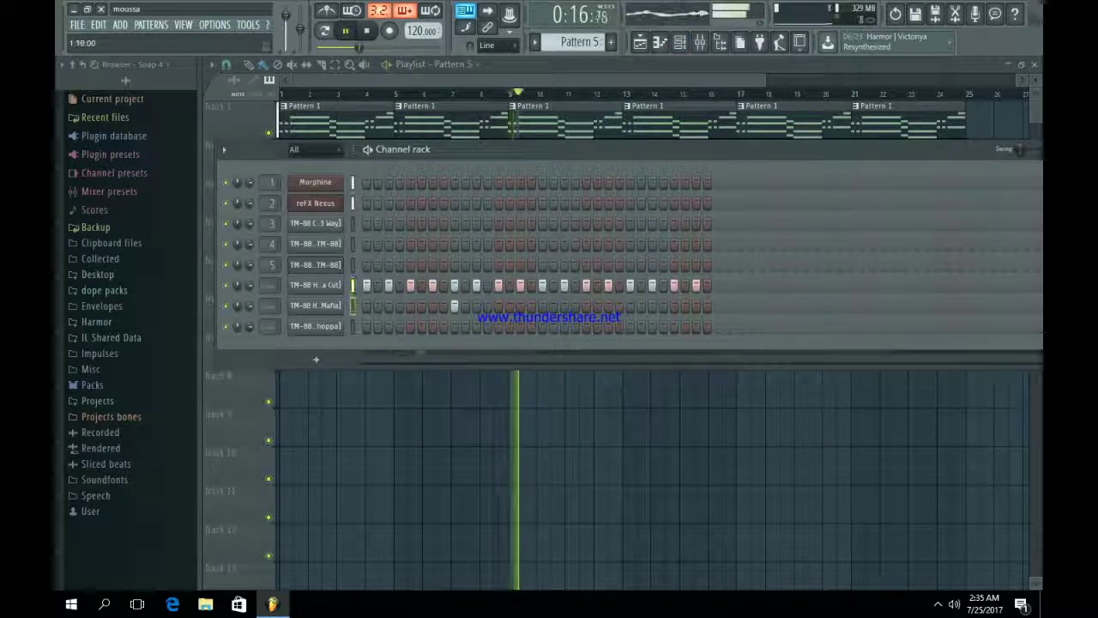
key("space")
right_click(315, 306)
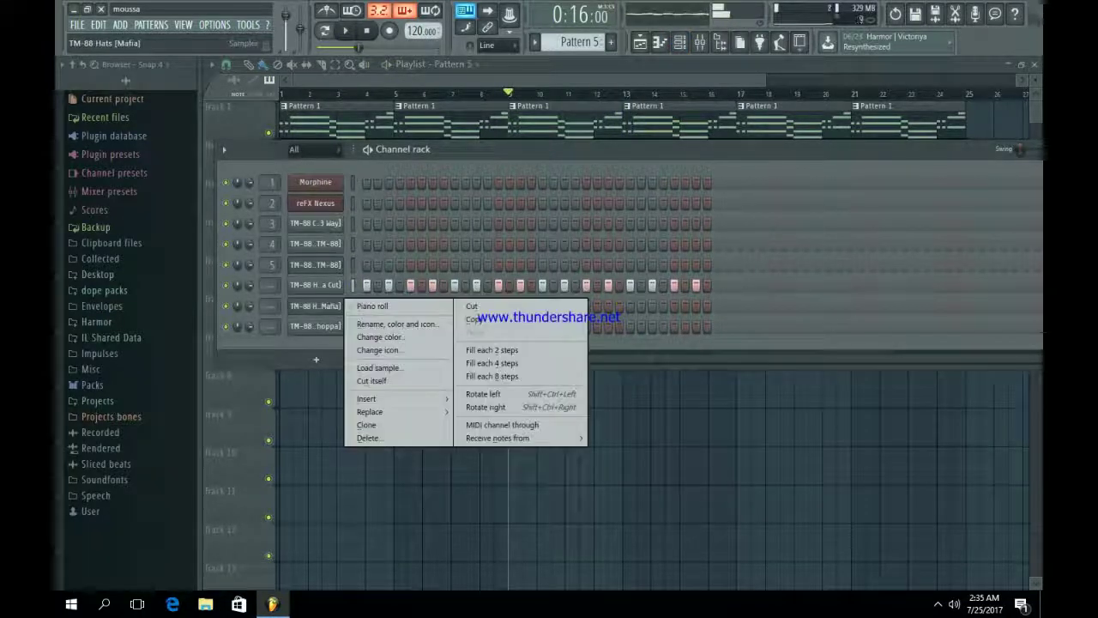
key("Escape")
right_click(348, 307)
left_click(377, 320)
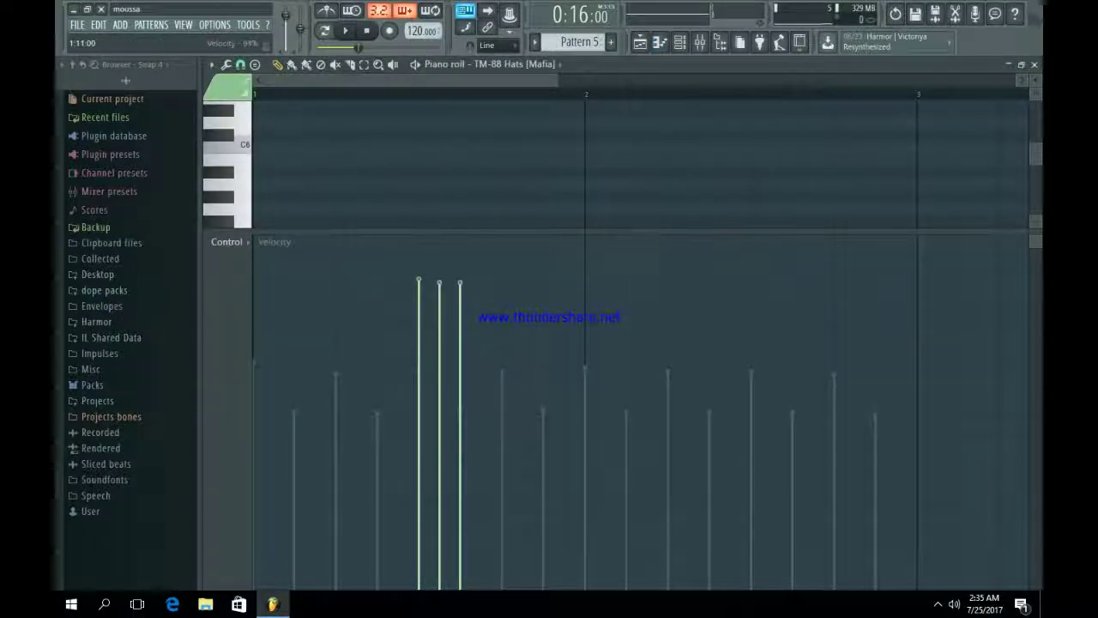
left_click_drag(405, 279, 475, 338)
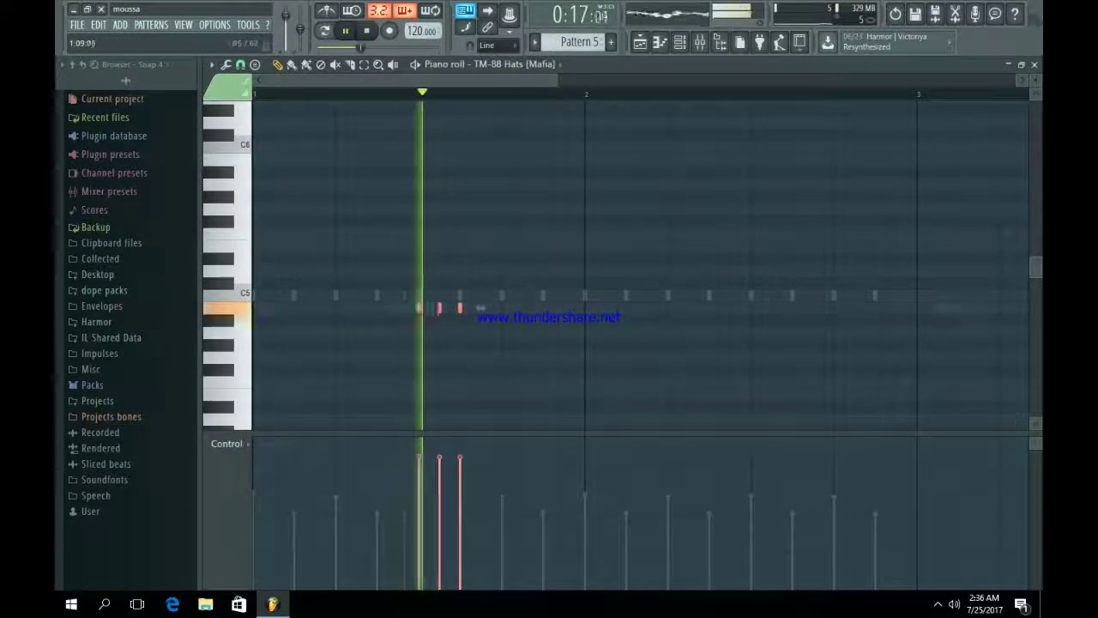
key("space")
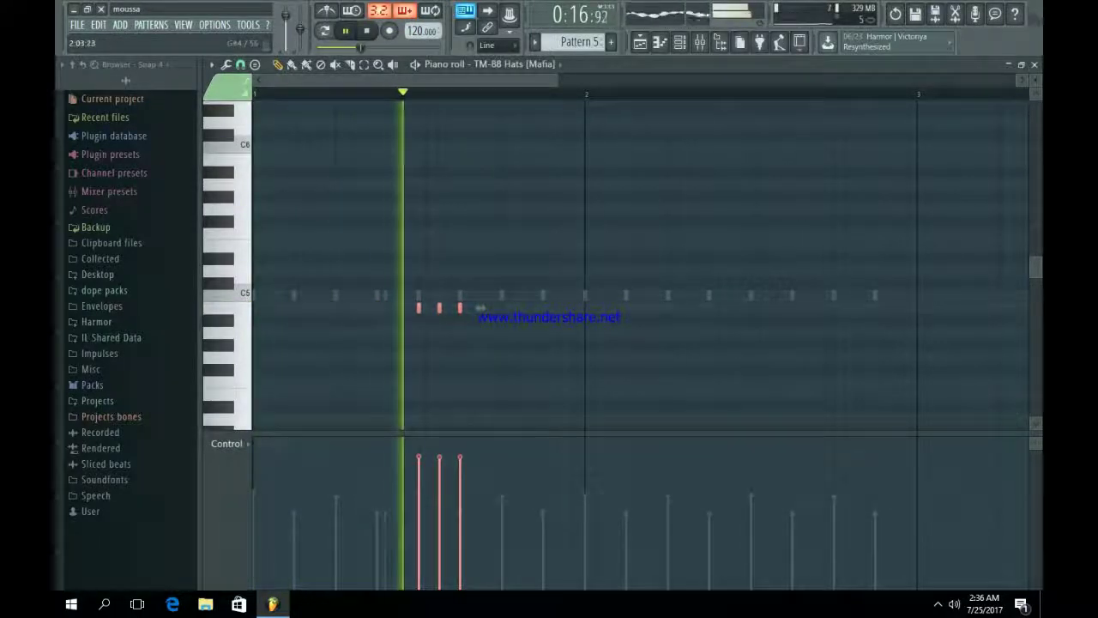
- Add TM-88 Hats [Mafia] notes in bar 2: A4 on steps 5 and 7, and F4 on steps 11, 15 and 16
left_click(671, 332)
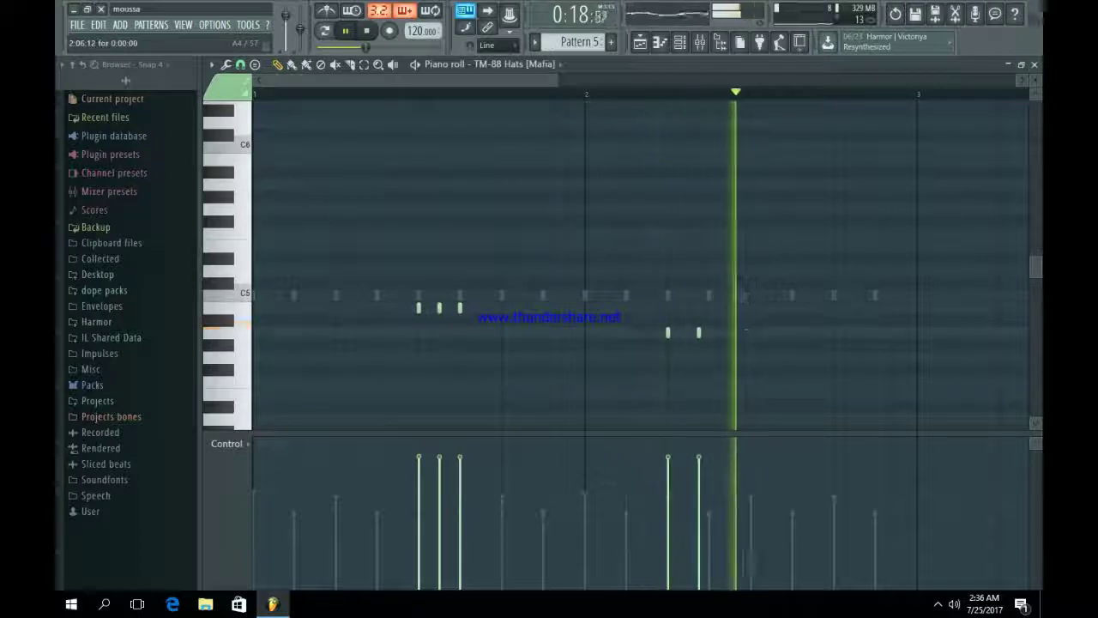
left_click(710, 332)
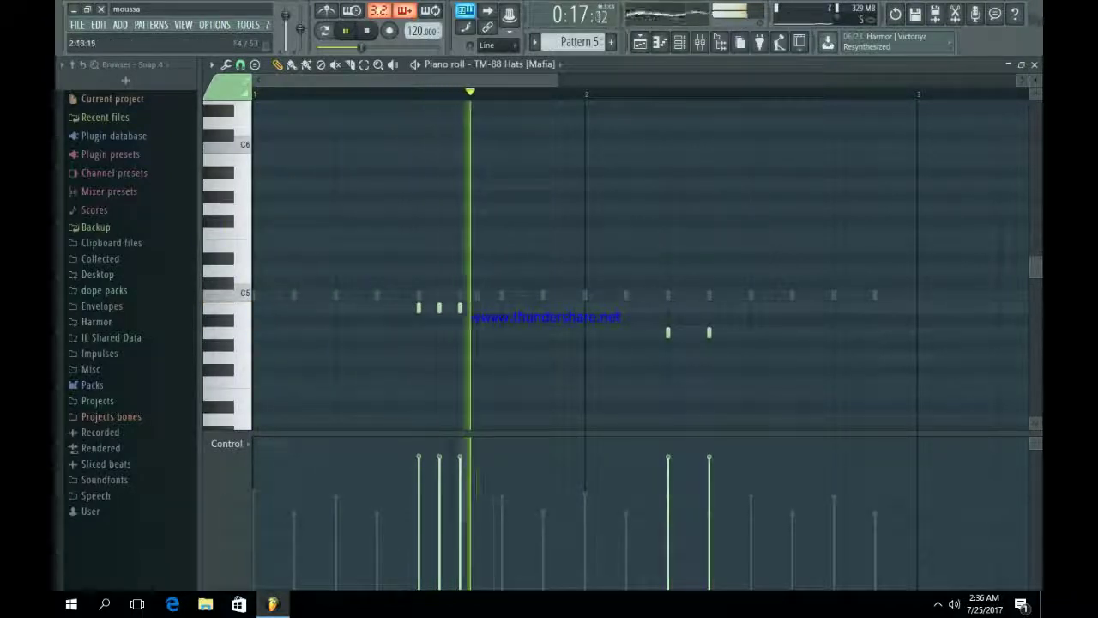
left_click(792, 382)
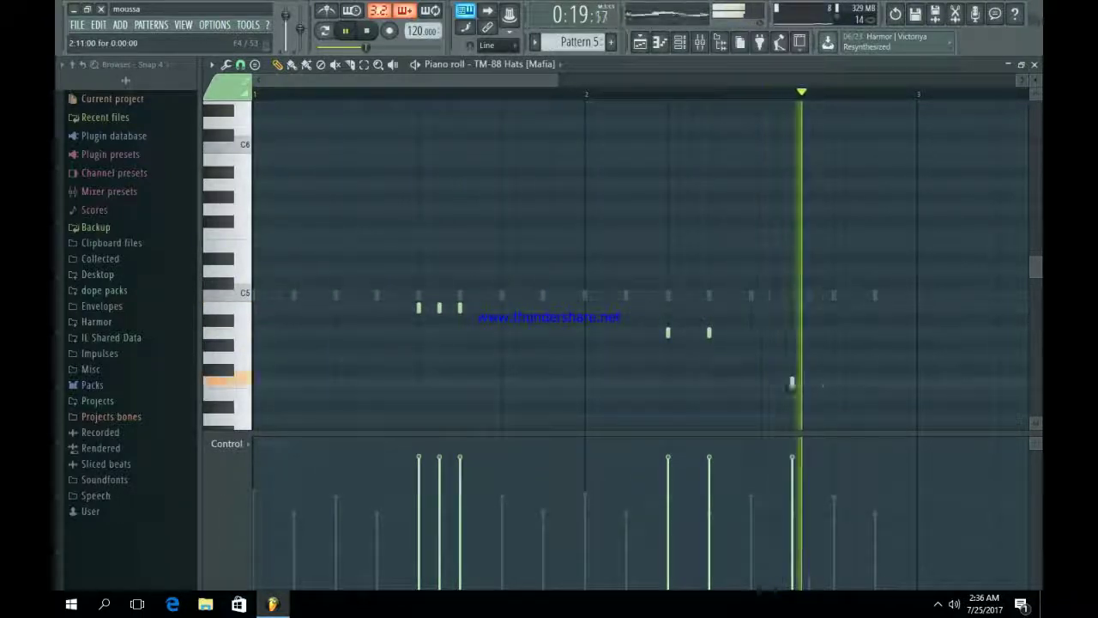
left_click(865, 381)
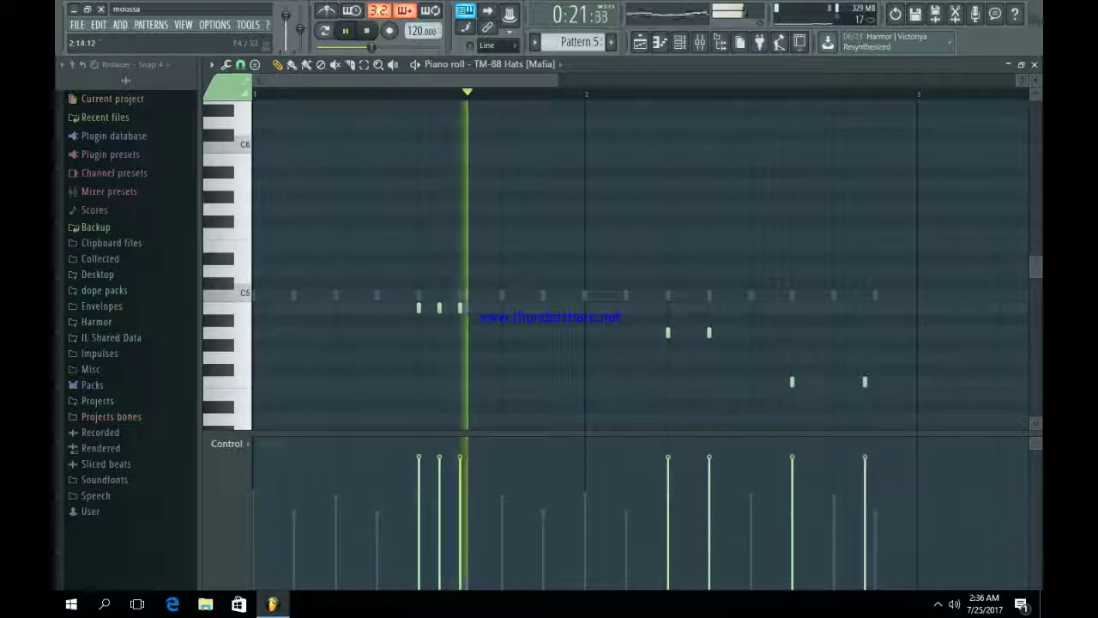
left_click(875, 381)
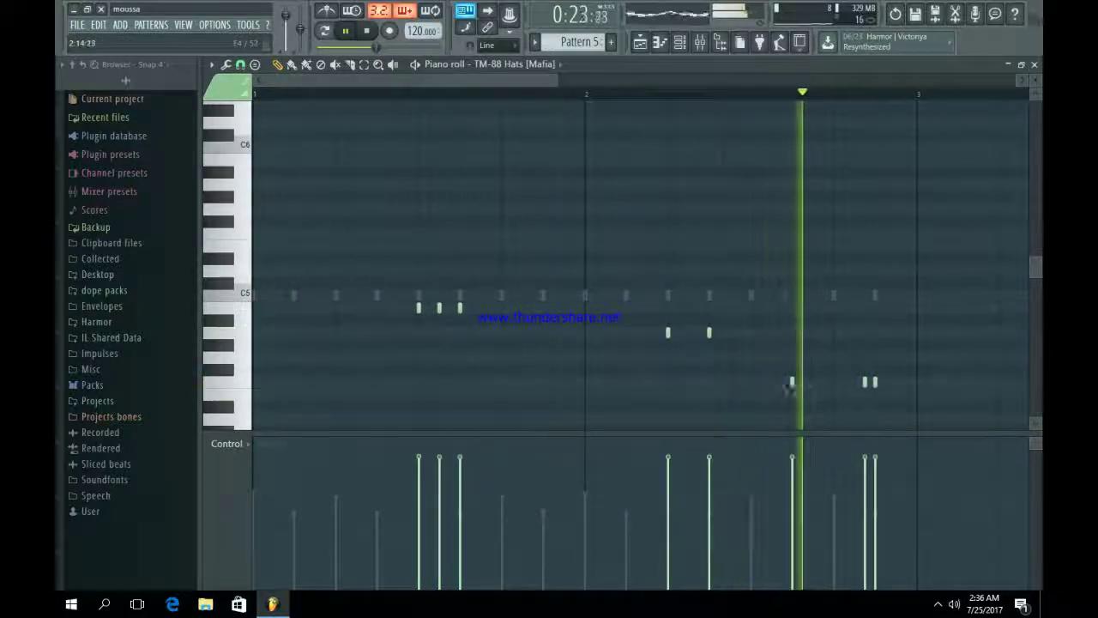
right_click(865, 382)
left_click(897, 382)
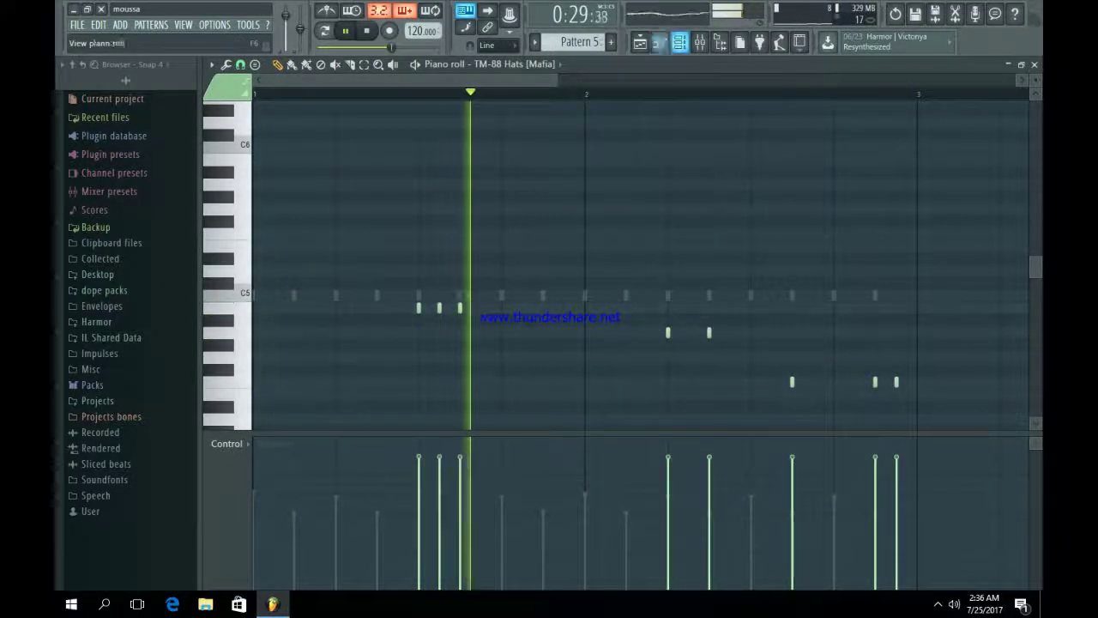
- Duplicate the last four Pattern 1 clips on Track 1 to fill bars 25 to 41 of the playlist, and stop playback
key("F5")
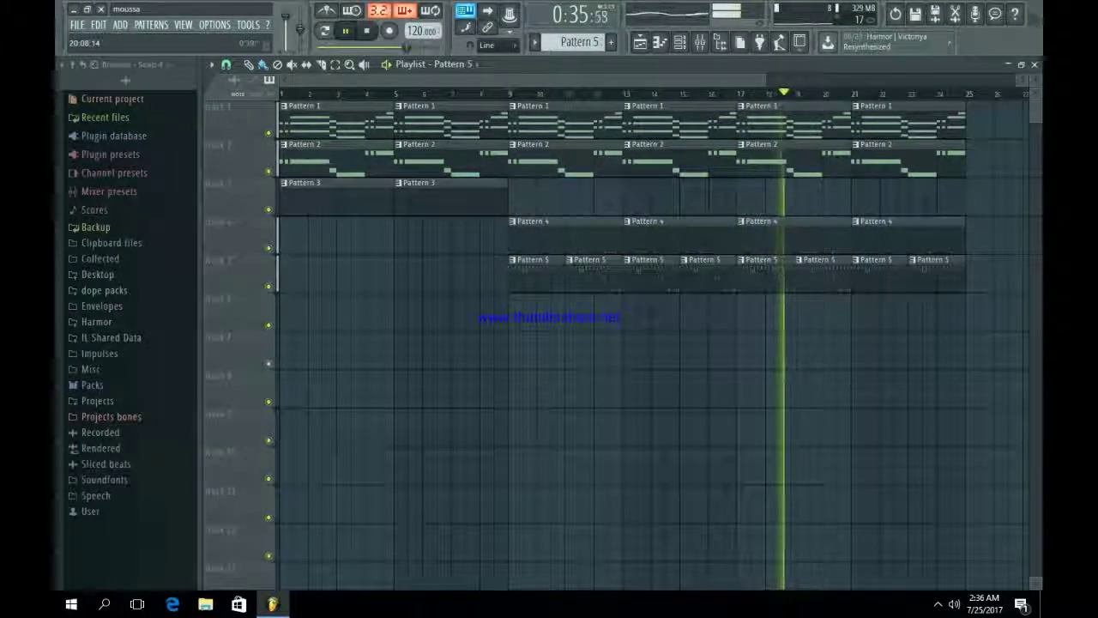
scroll(901, 118, "down", 2)
left_click_drag(891, 141, 506, 97)
key("ctrl+b")
key("ctrl+d")
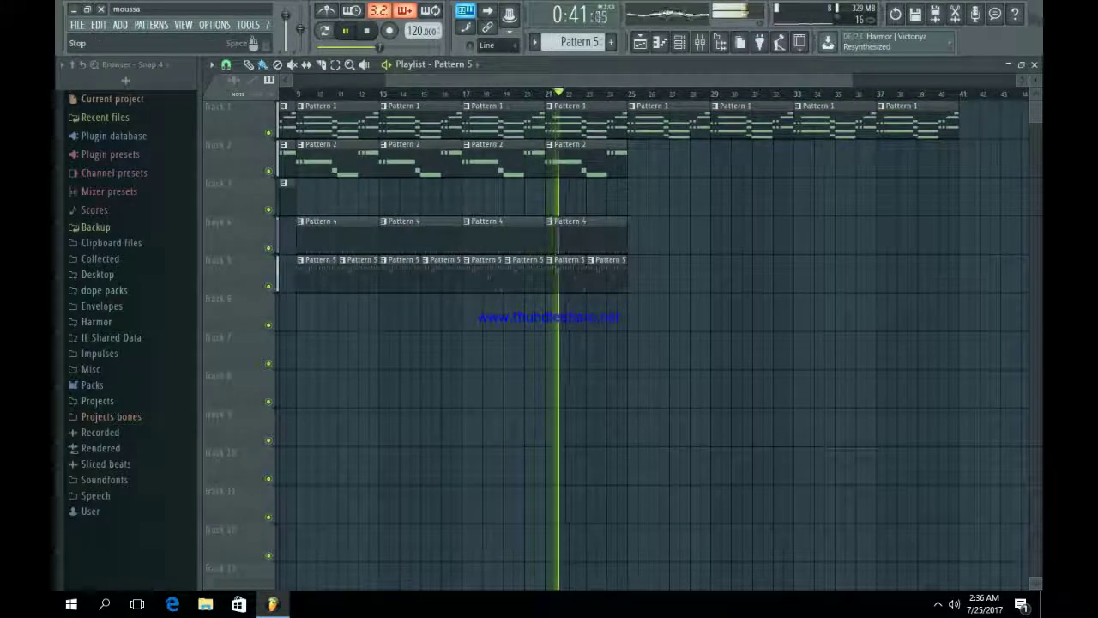
key("space")
- Switch to the empty Pattern 6 and open the sample settings of the TM-88 808s [Big Choppa] channel
left_click(679, 42)
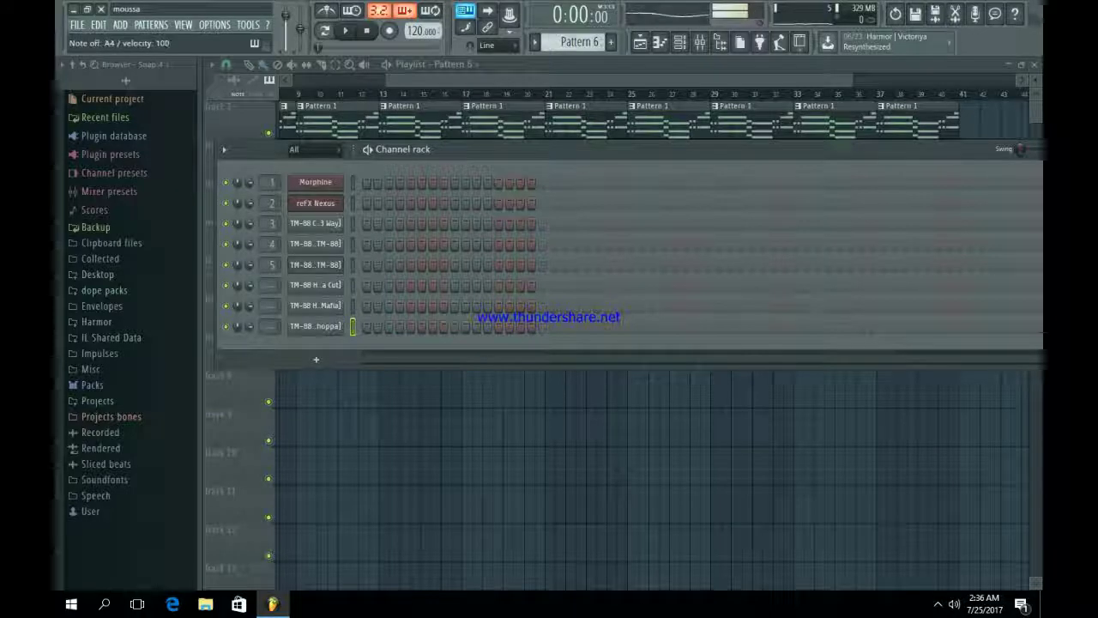
left_click(315, 326)
left_click(358, 224)
left_click(298, 224)
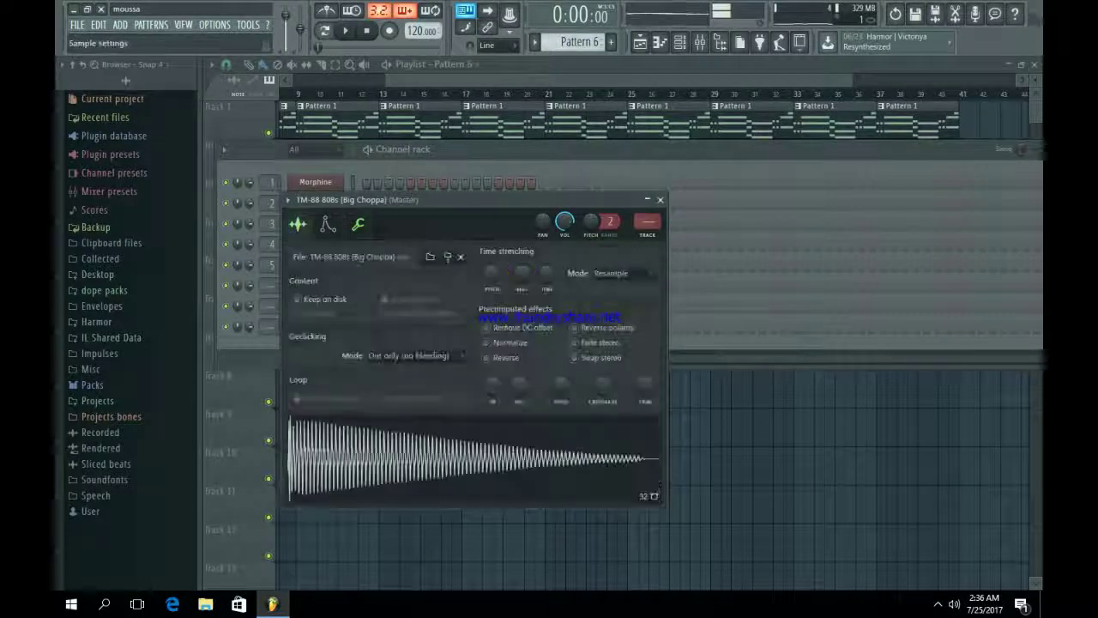
- Open the TM-88 808s [Big Choppa] sample in the Edison audio editor
right_click(427, 461)
left_click(452, 478)
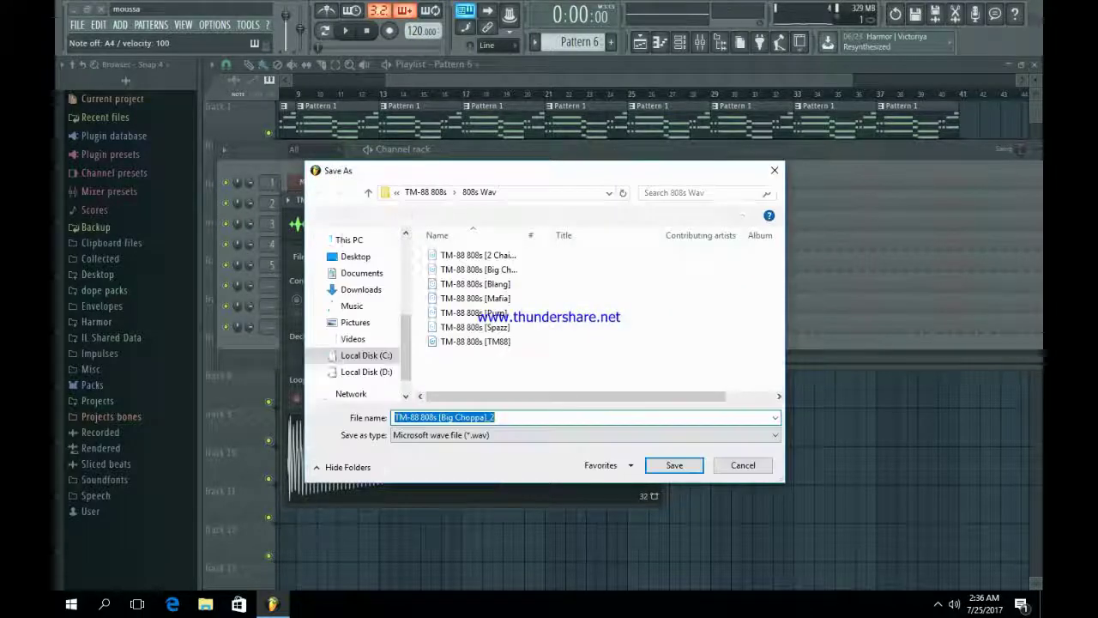
key("Return")
right_click(411, 453)
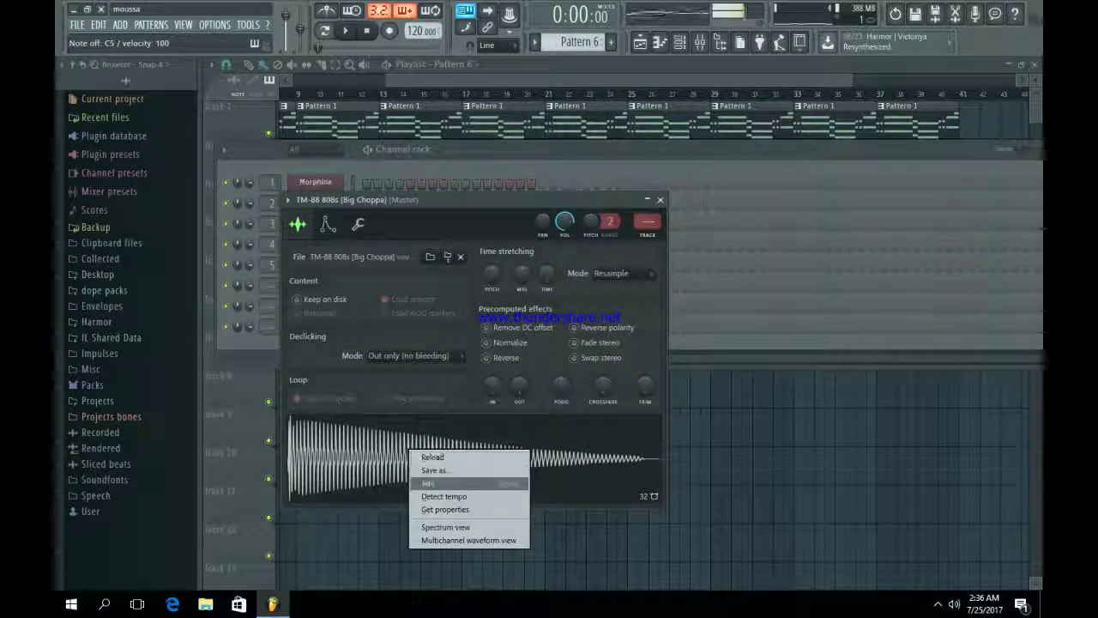
left_click(433, 483)
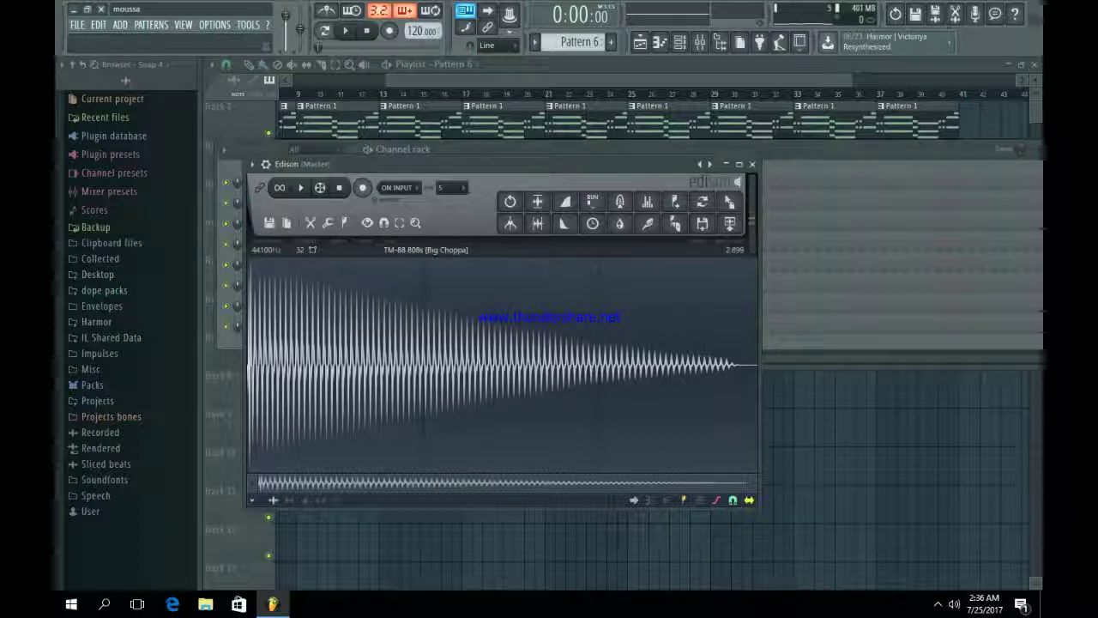
- Compare the spectrum and waveform views of the 808 sample in Edison
left_click(651, 500)
left_click(684, 501)
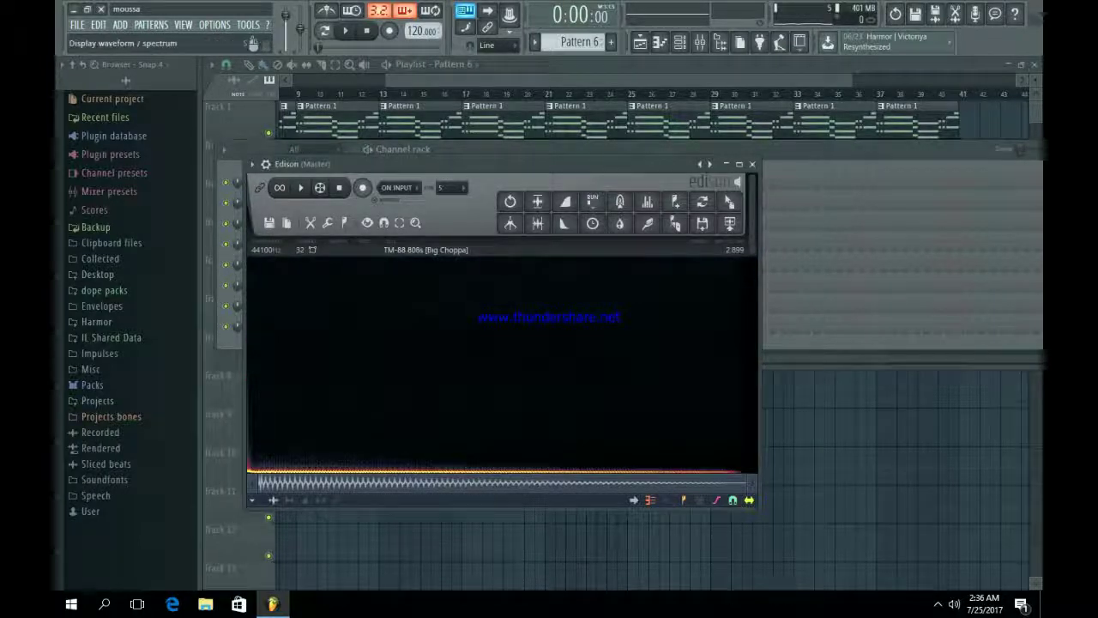
left_click(650, 501)
left_click(650, 500)
left_click(650, 500)
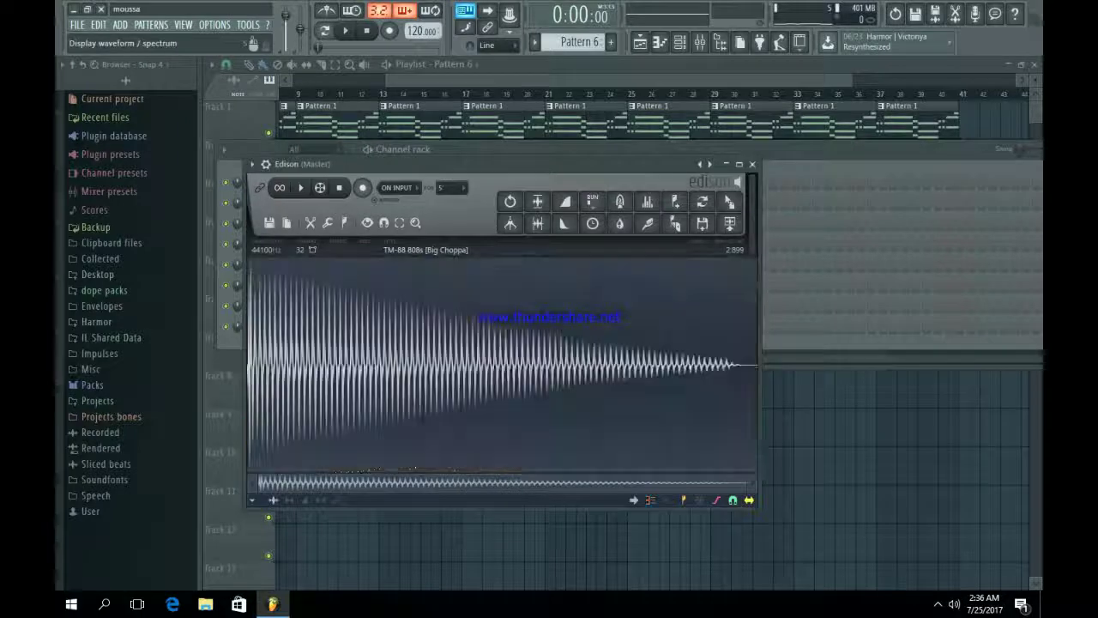
- Detect the 808 sample's pitch regions in Edison and examine the pitch marker at its start
right_click(399, 307)
left_click(344, 223)
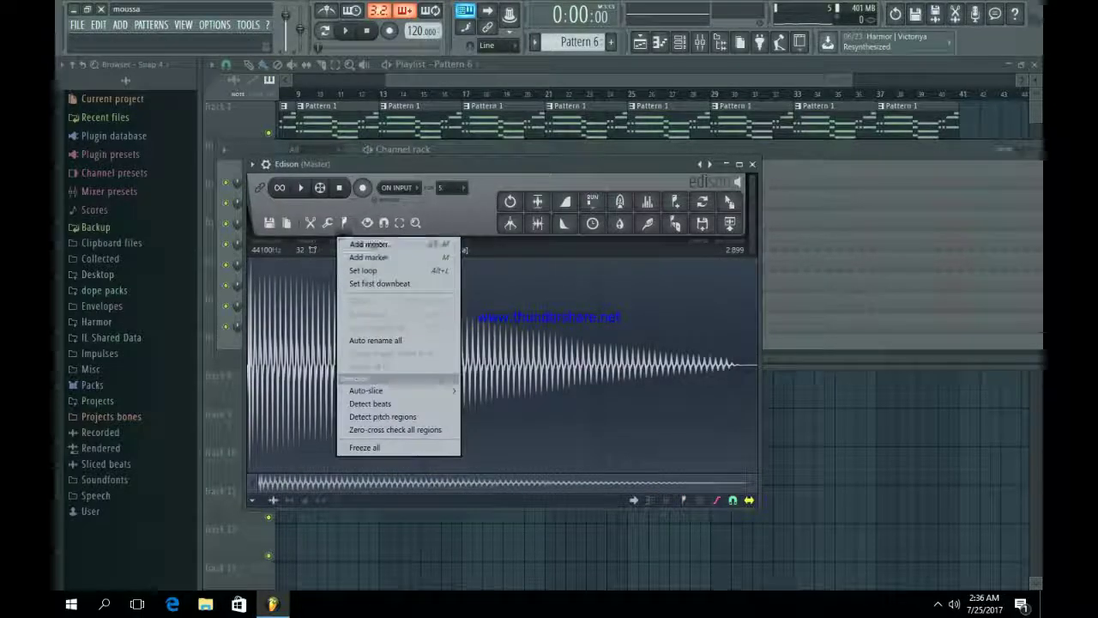
left_click(302, 386)
scroll(302, 386, "up", 3)
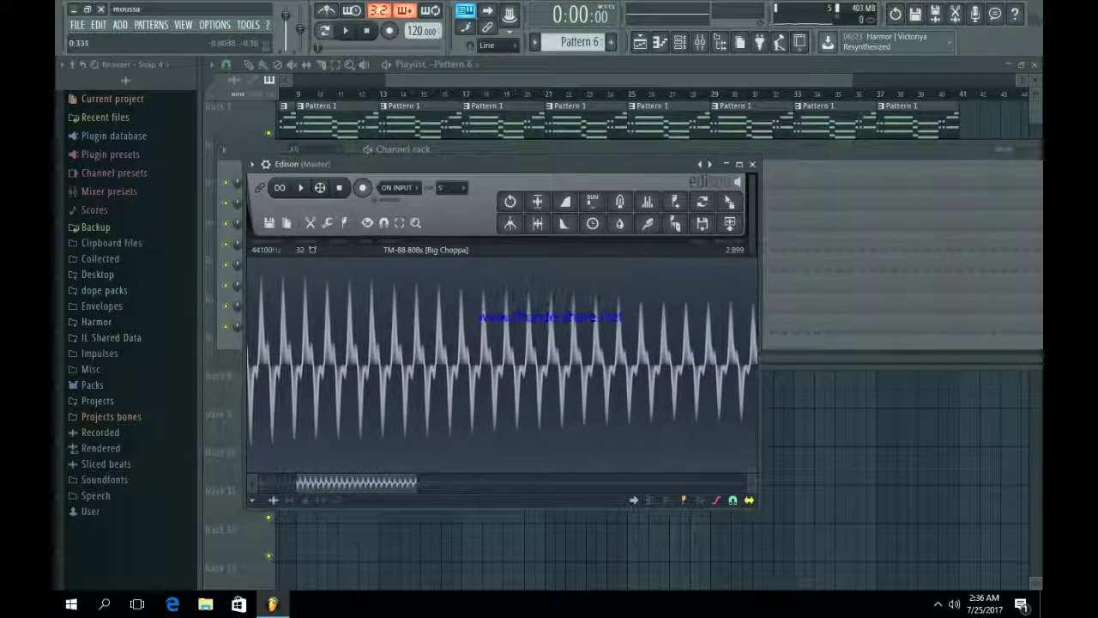
left_click_drag(343, 483, 305, 483)
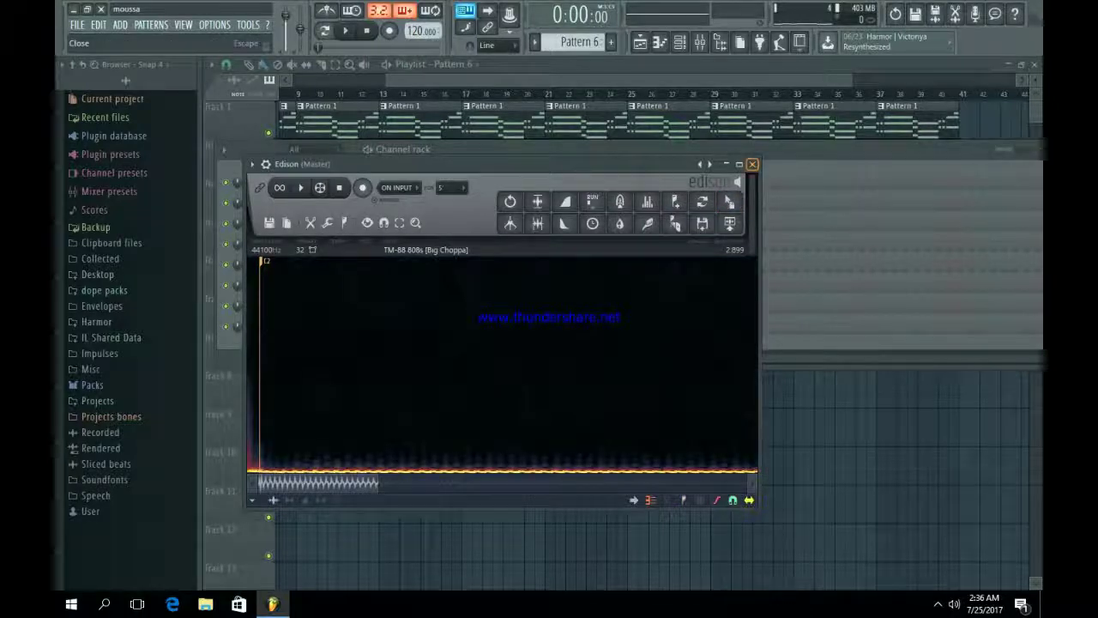
- Close the audio editor and enable a volume envelope with a long hold on the TM-88 808s [Big Choppa] channel
left_click(752, 164)
left_click(359, 224)
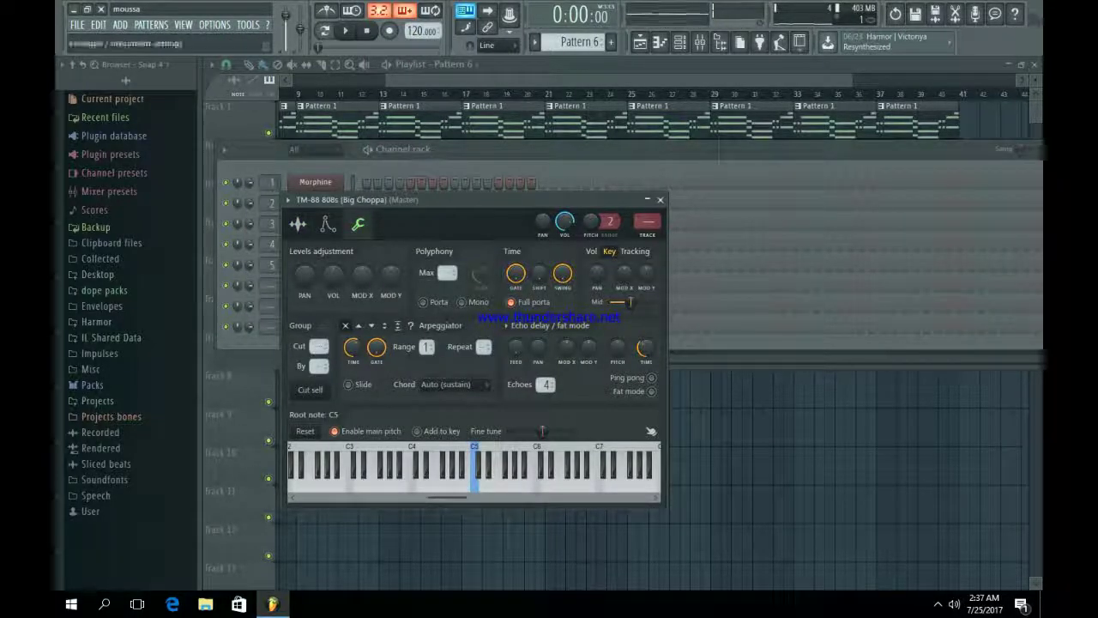
left_click(327, 224)
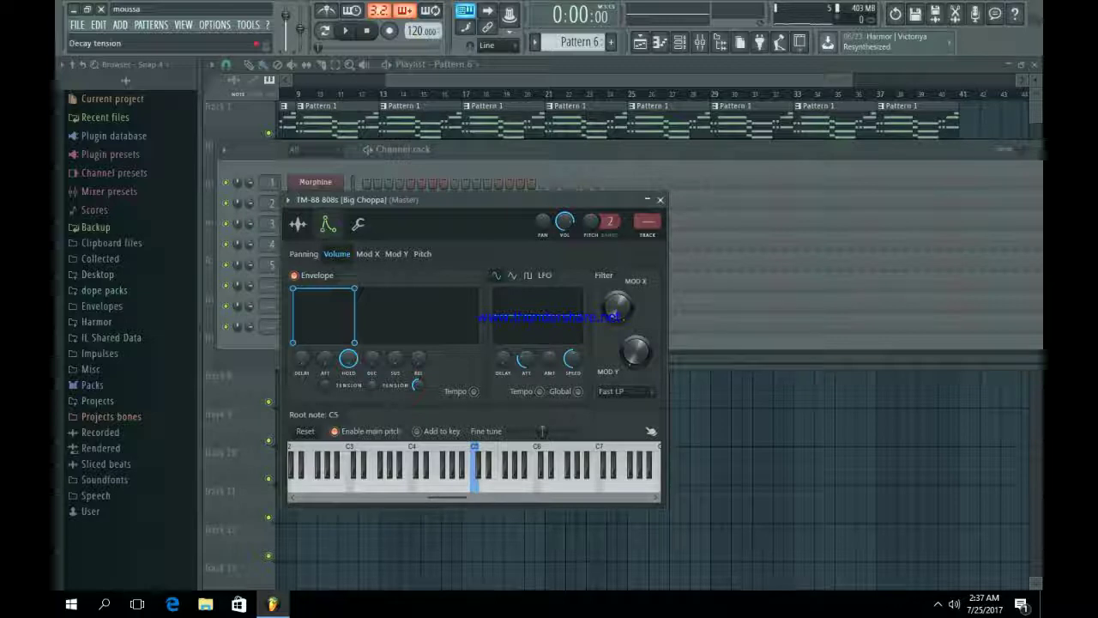
left_click(661, 200)
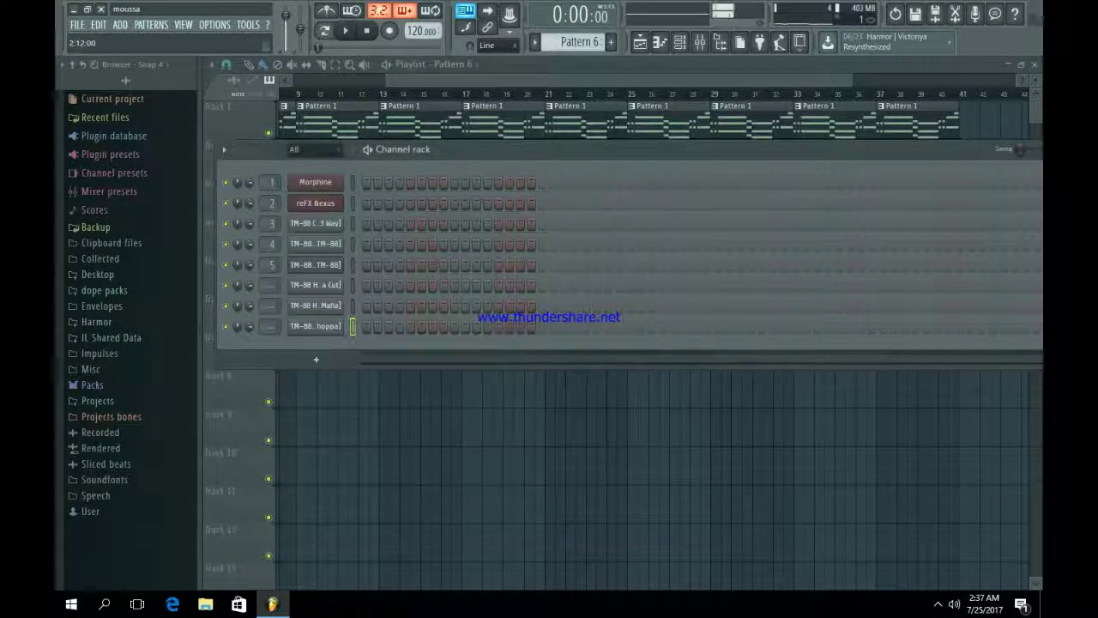
- Copy the kick steps from Pattern 4 into Pattern 6 on both the kick channel and the 808s [Big Choppa] channel
scroll(580, 42, "up", 2)
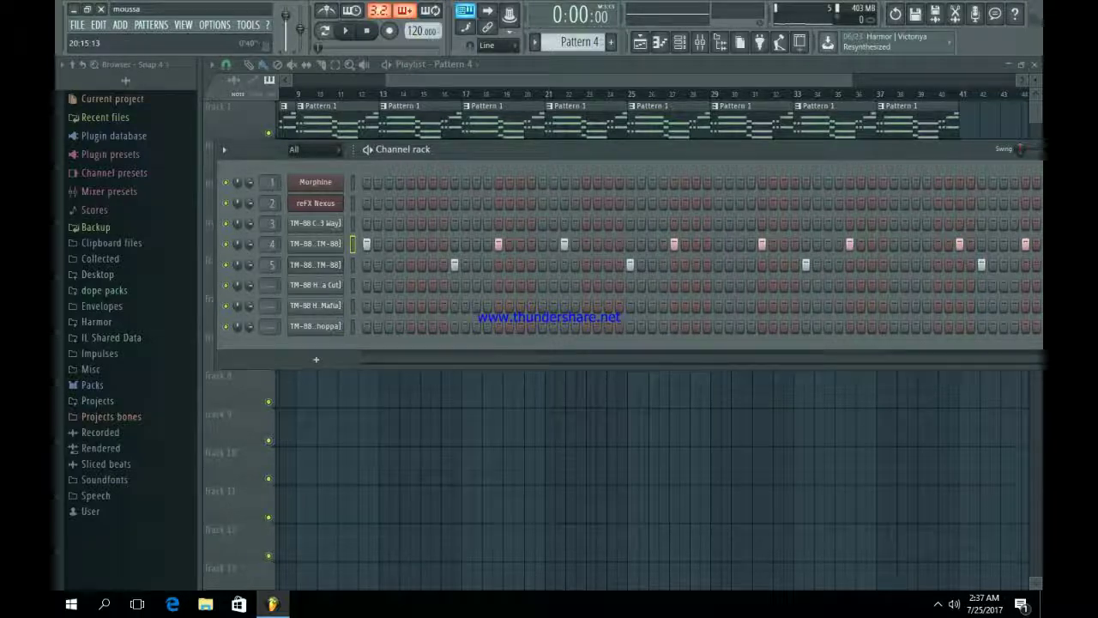
scroll(580, 42, "down", 2)
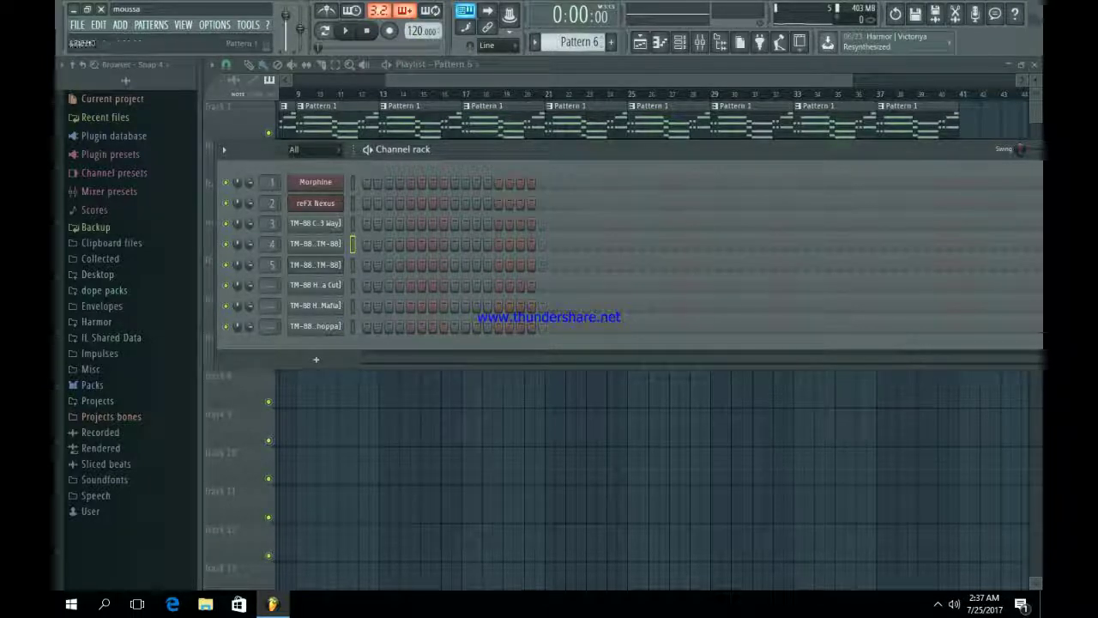
key("ctrl+v")
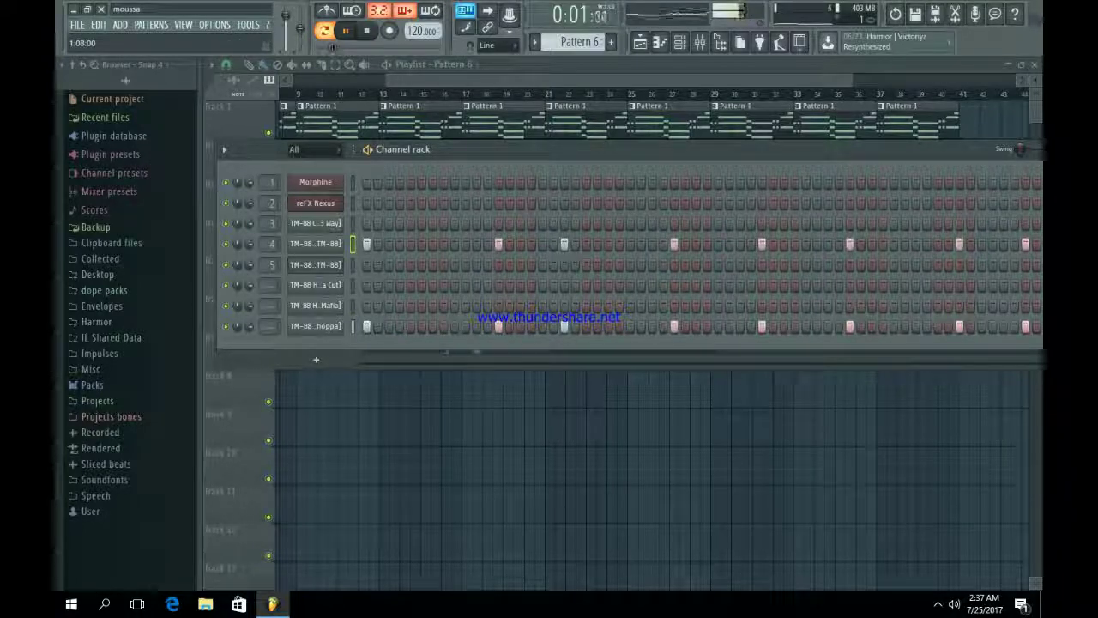
- Open the 808 channel's piano roll and lengthen its first three C5 notes to about 11, 3.5 and 6 steps
right_click(326, 326)
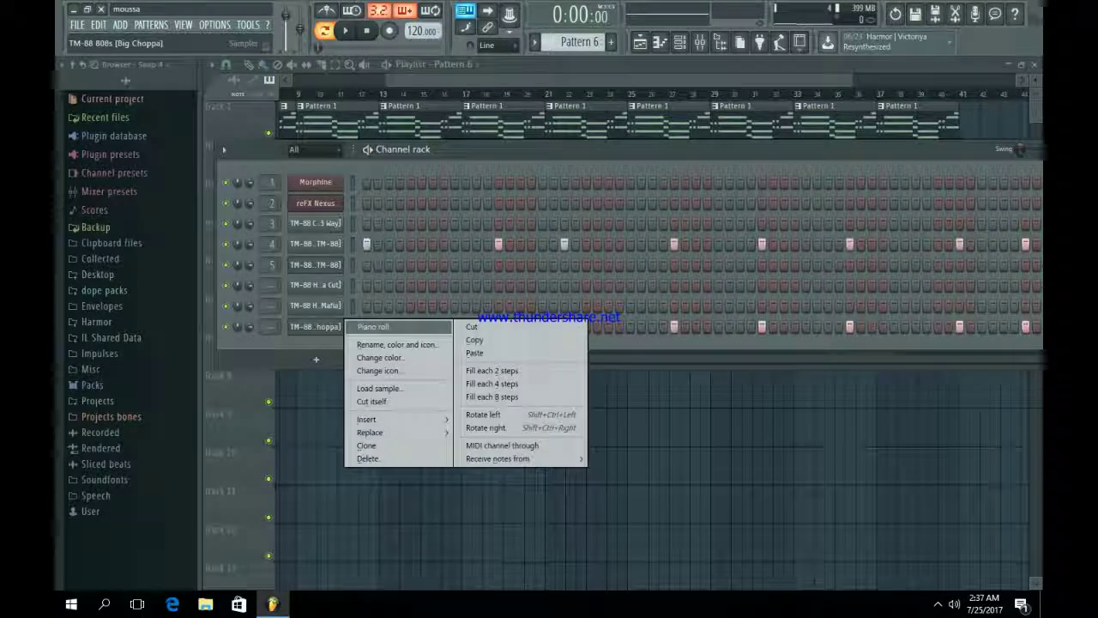
left_click(371, 327)
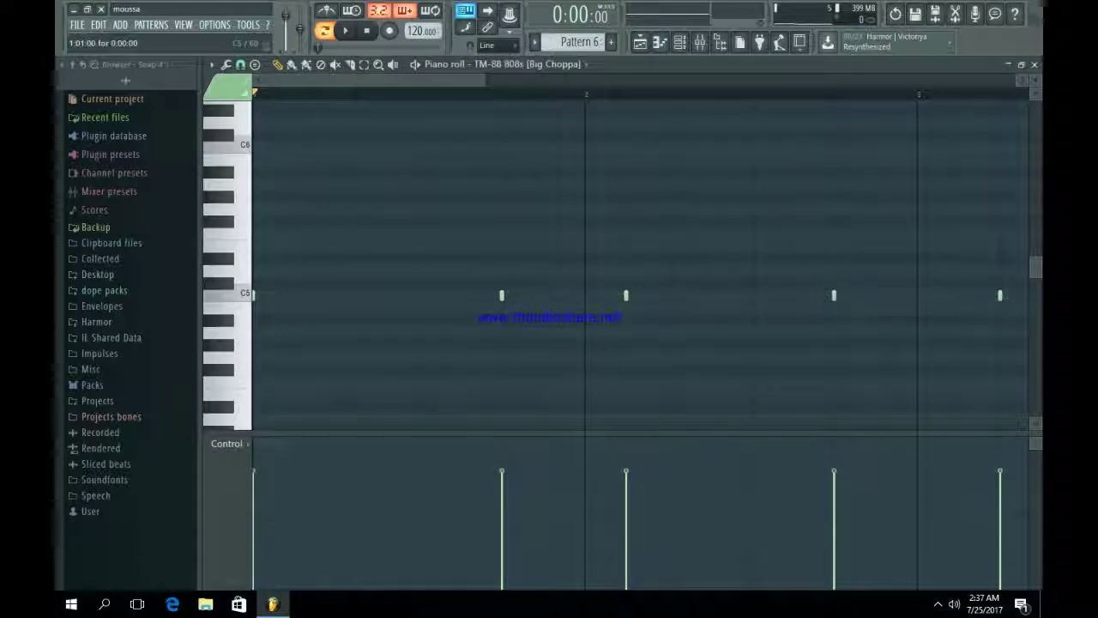
left_click_drag(257, 294, 574, 295)
key("space")
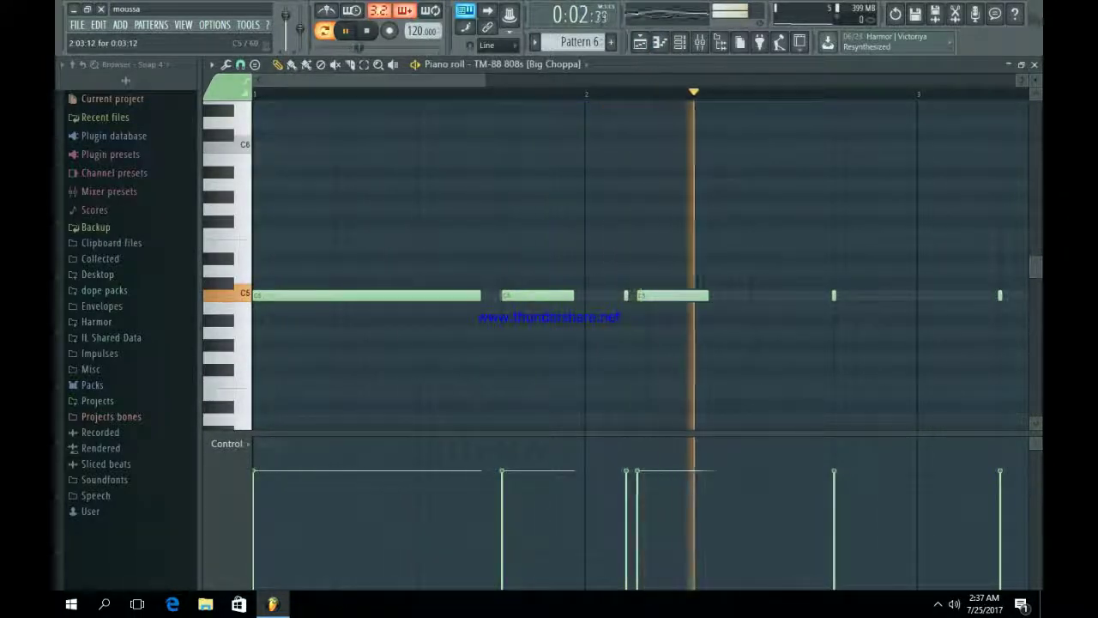
key("space")
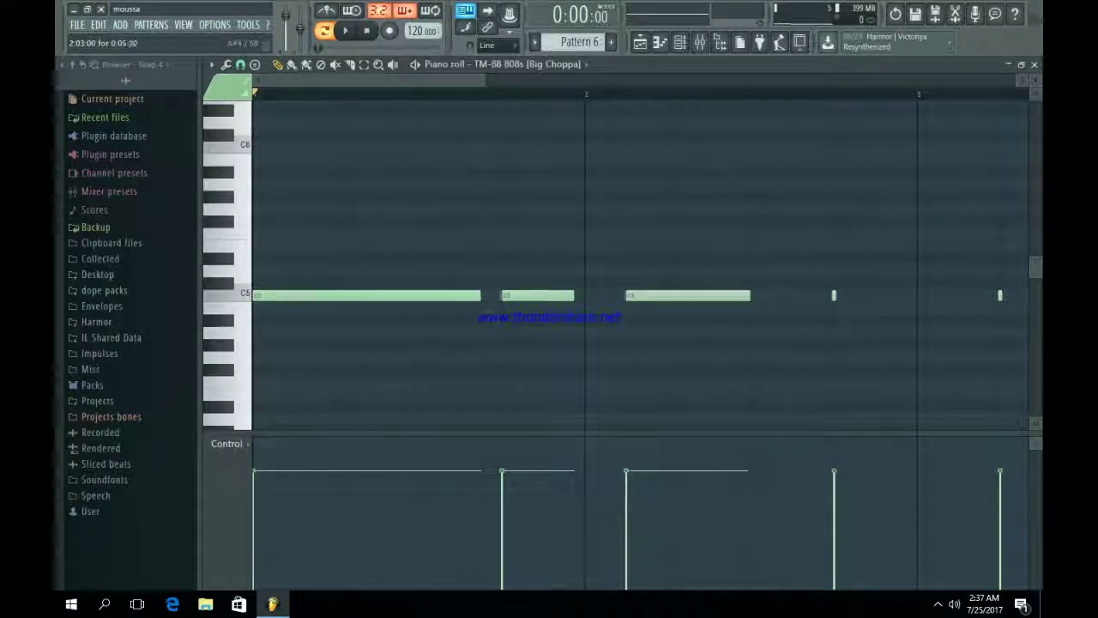
key("space")
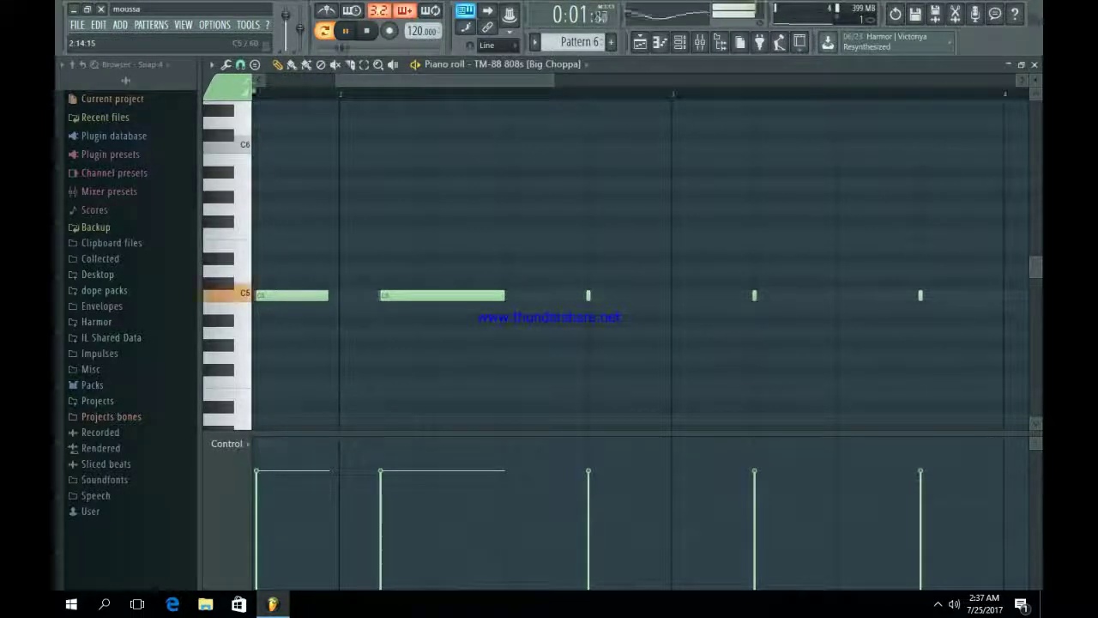
- Lengthen the remaining C5 notes of the 808 line up to bar 5 and add a short B4 note just before bar 3
left_click(632, 295)
left_click_drag(590, 295, 630, 295)
key("space")
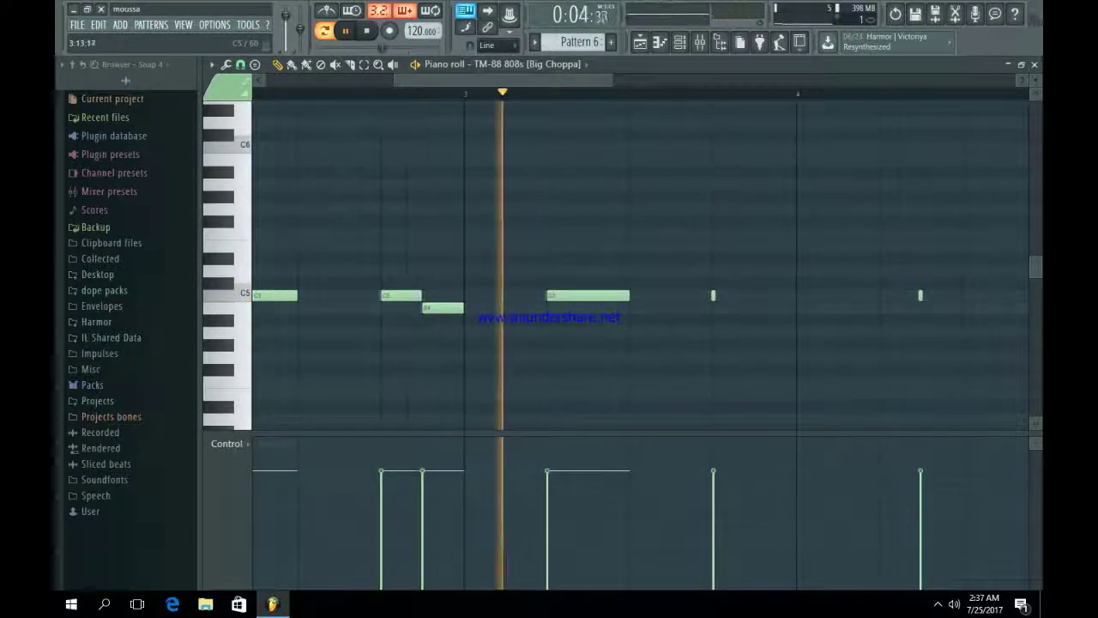
left_click_drag(716, 295, 796, 295)
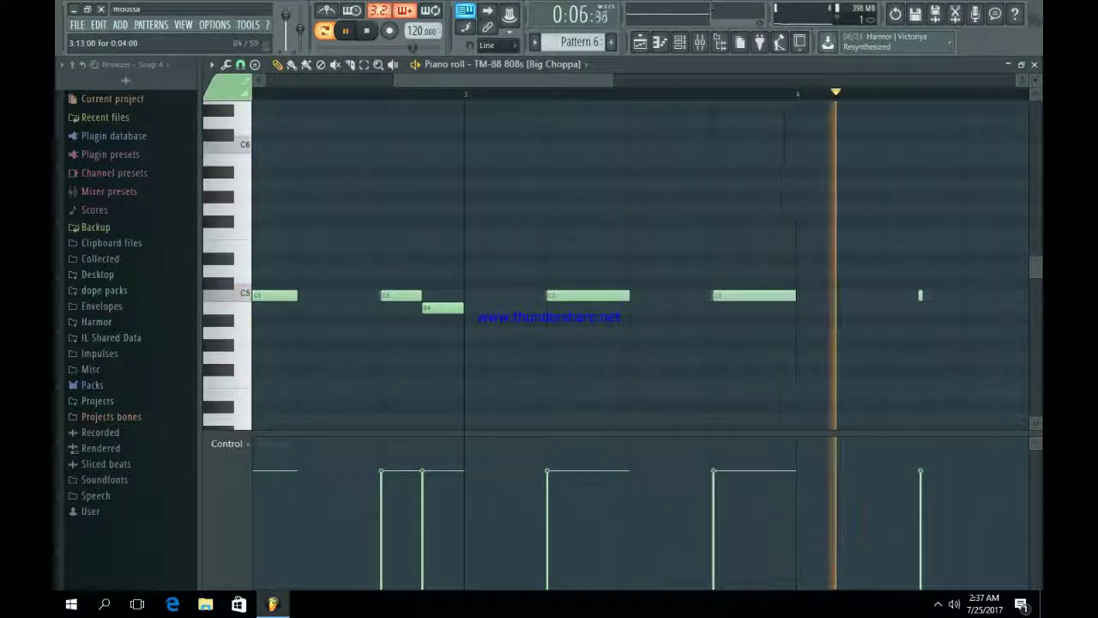
left_click_drag(612, 80, 774, 80)
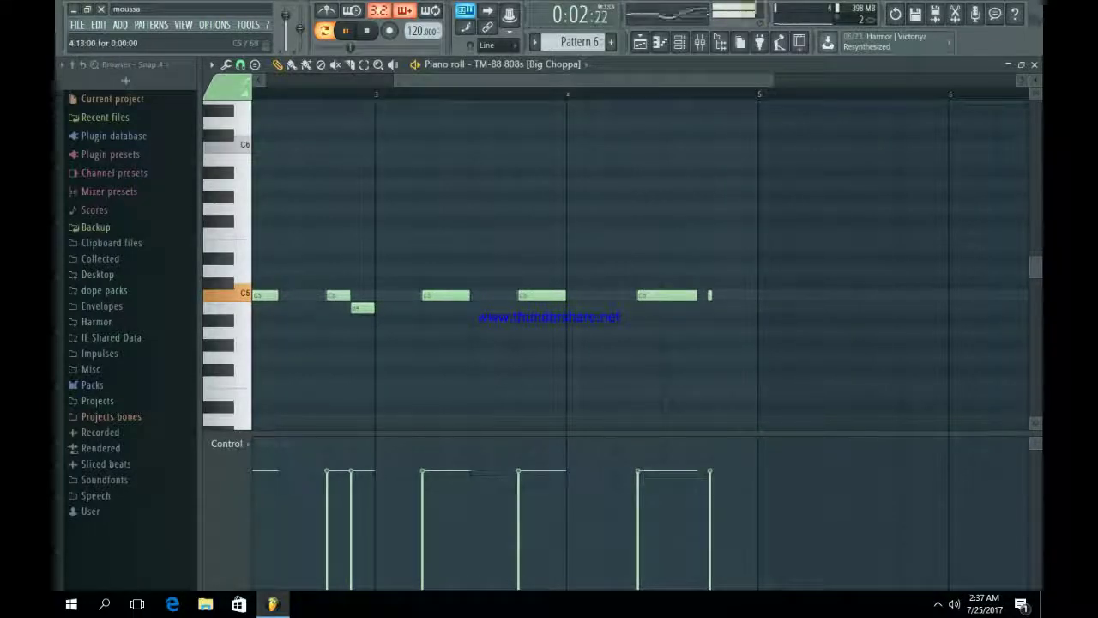
left_click_drag(743, 296, 756, 295)
- Add a one-step F5 note at 4:16:00, at the end of bar 4, and make it a slide note
left_click(752, 233)
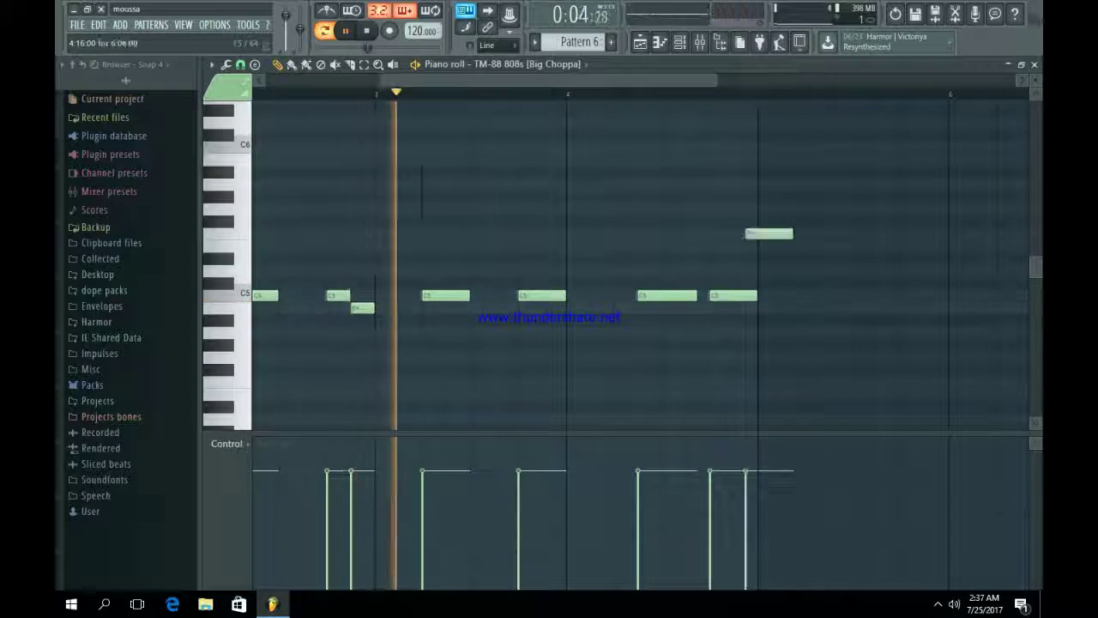
left_click_drag(791, 233, 756, 234)
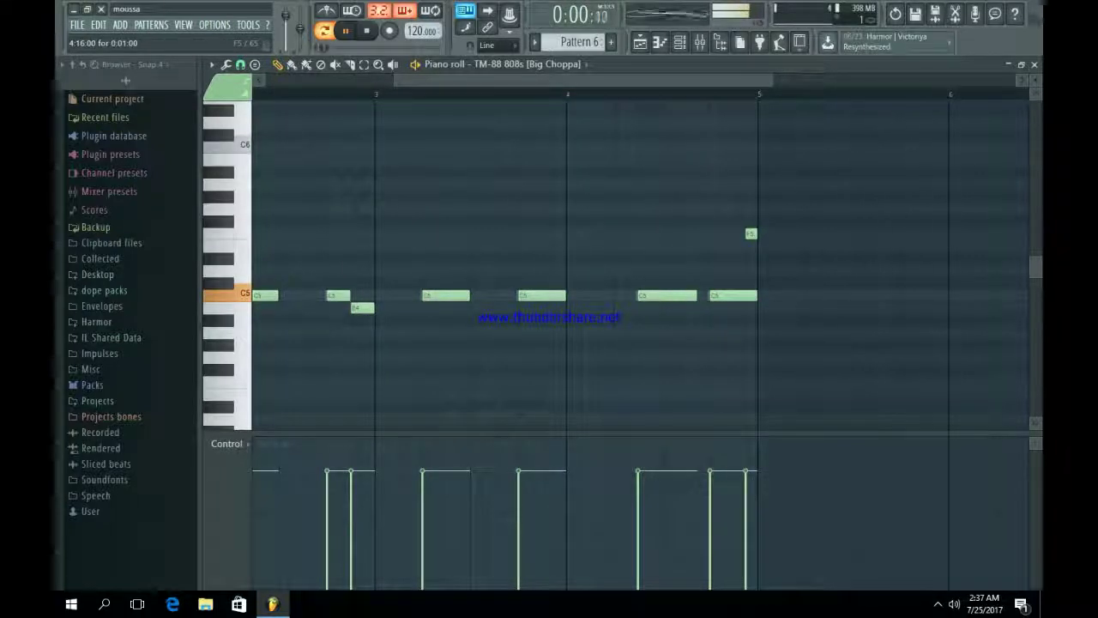
double_click(752, 233)
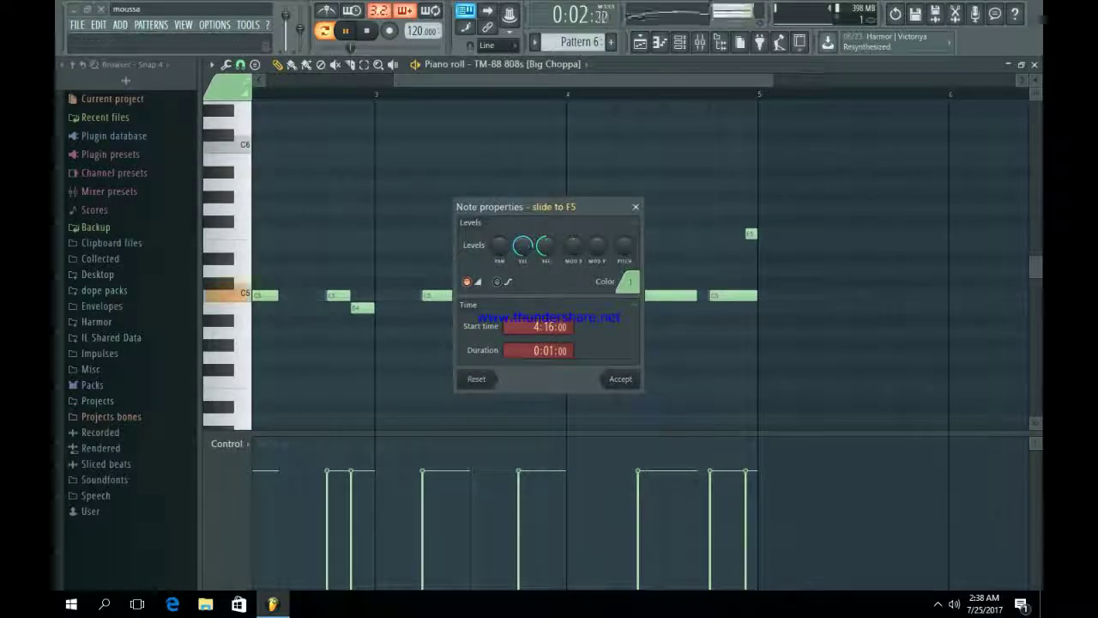
left_click(621, 379)
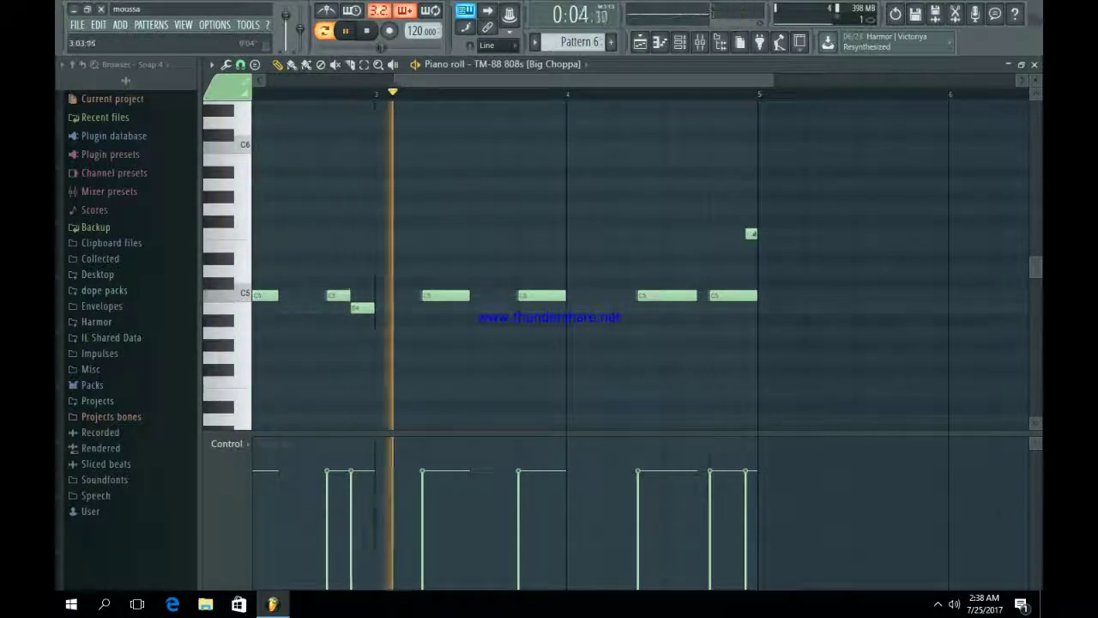
left_click_drag(396, 81, 260, 81)
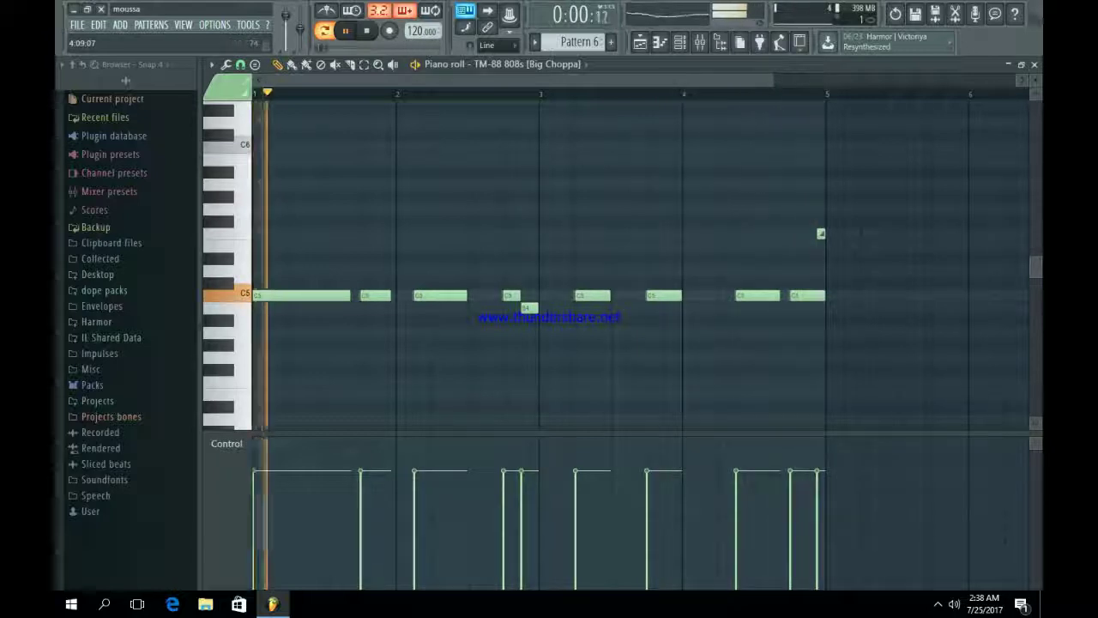
- Place Pattern 6 on playlist track 3 at bar 25 and repeat it up to bar 41
left_click(640, 41)
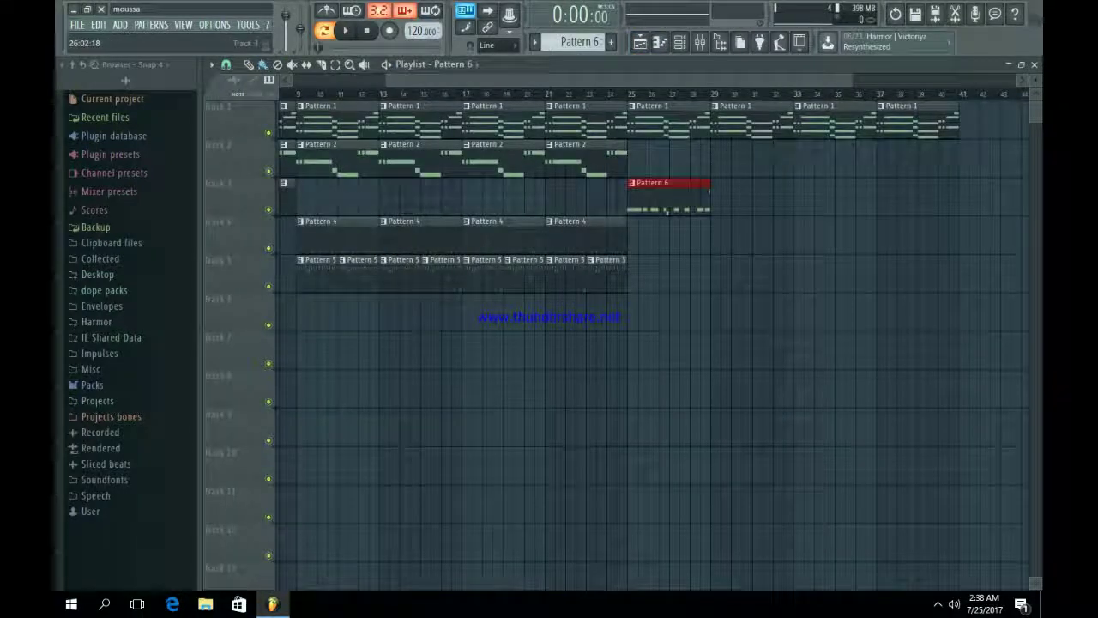
key("space")
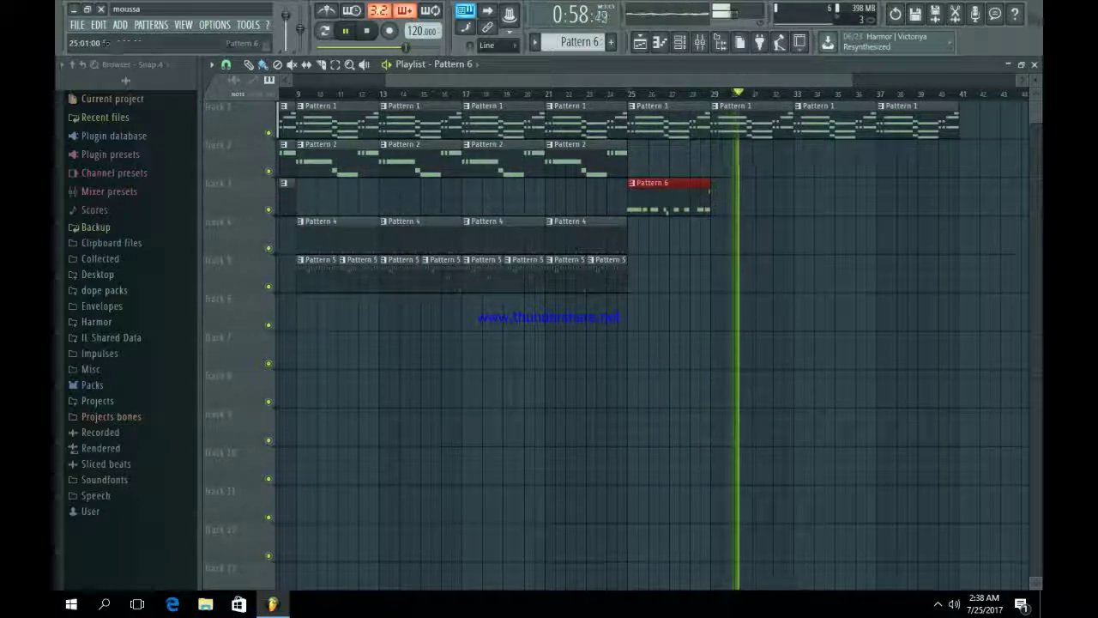
left_click_drag(669, 197, 918, 198)
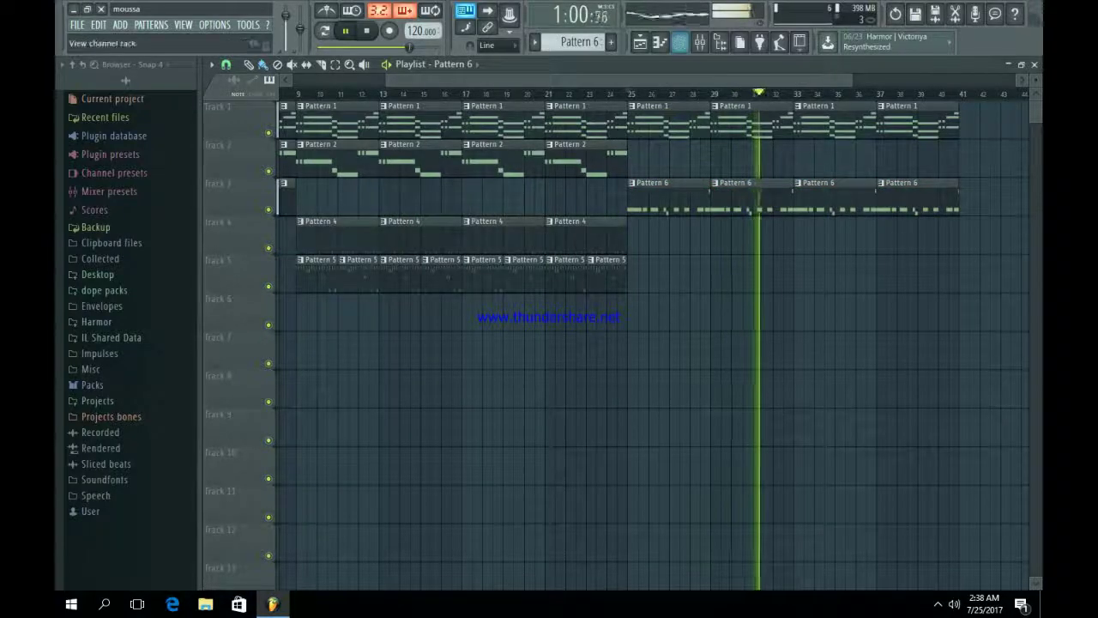
- Route the TM-88 808s [Big Choppa] channel to mixer track 6 and lower that track's level
left_click(680, 41)
left_click(315, 326)
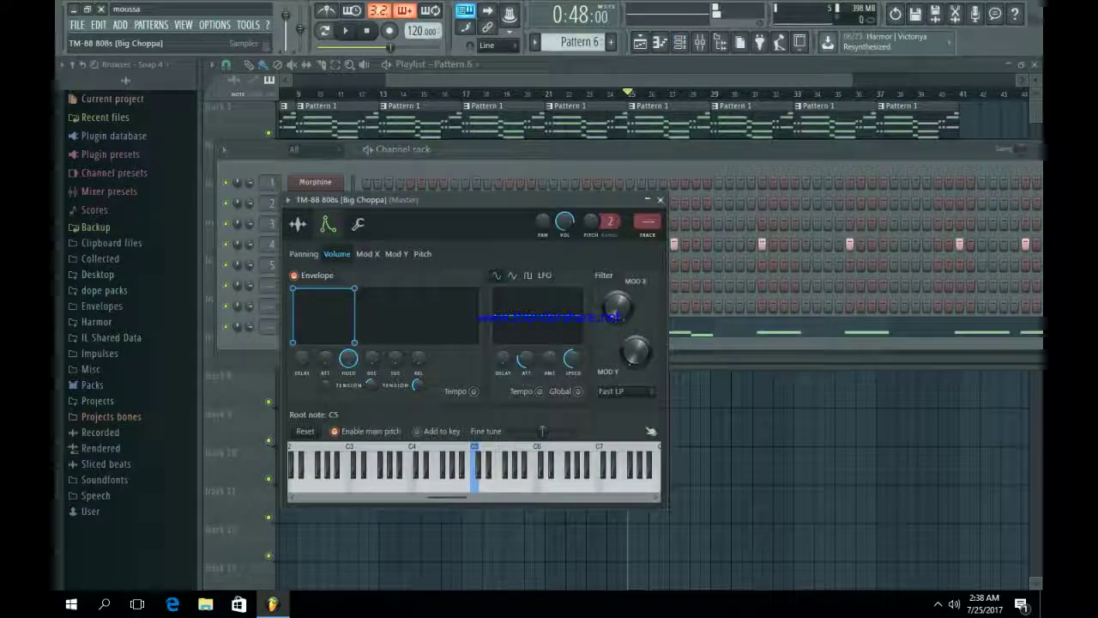
double_click(647, 222)
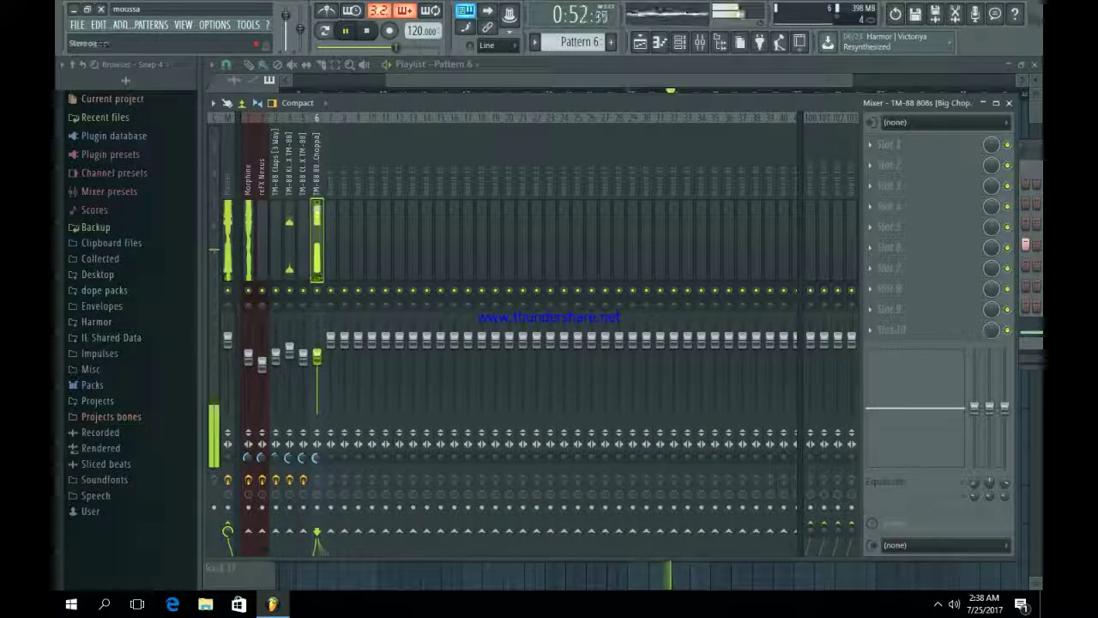
- Add Fruity Parametric EQ 2 to the 808's mixer track, cutting the lowest and high frequencies and boosting band 2
left_click(889, 144)
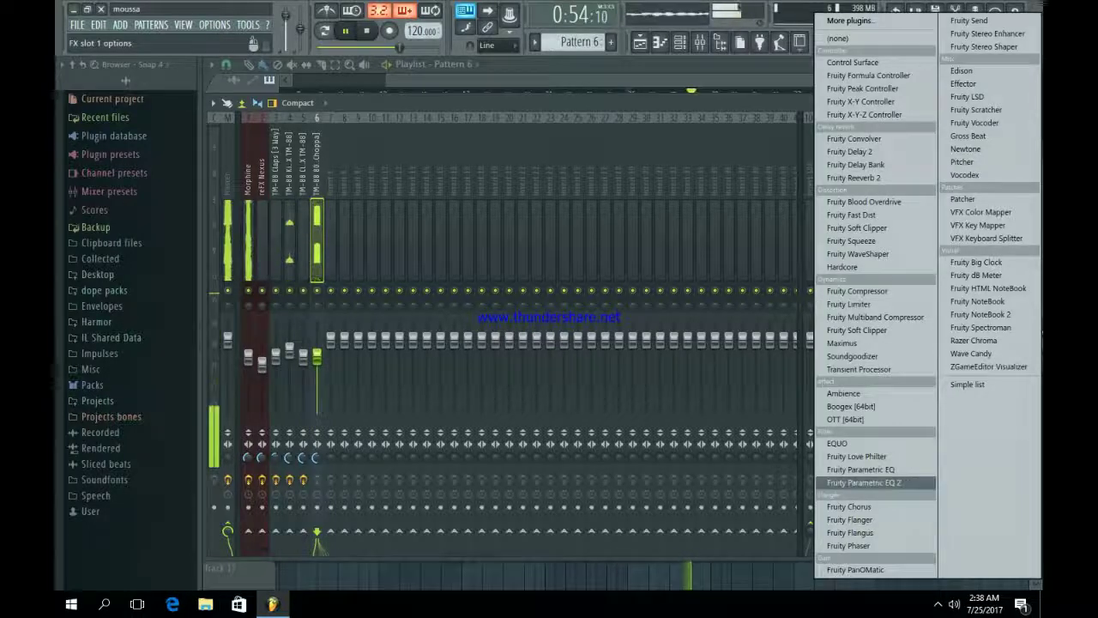
left_click(858, 481)
left_click_drag(562, 350, 474, 390)
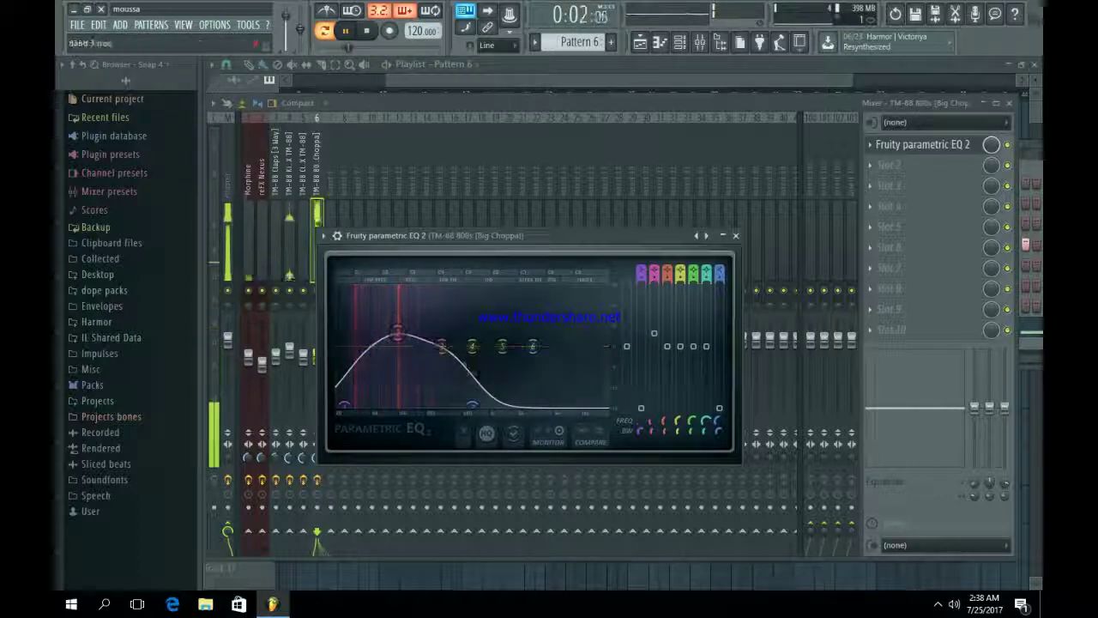
- Narrow the 808 EQ's band 2 boost to a sharp peak and shift both it and the high cut lower in frequency
left_click_drag(653, 431, 654, 467)
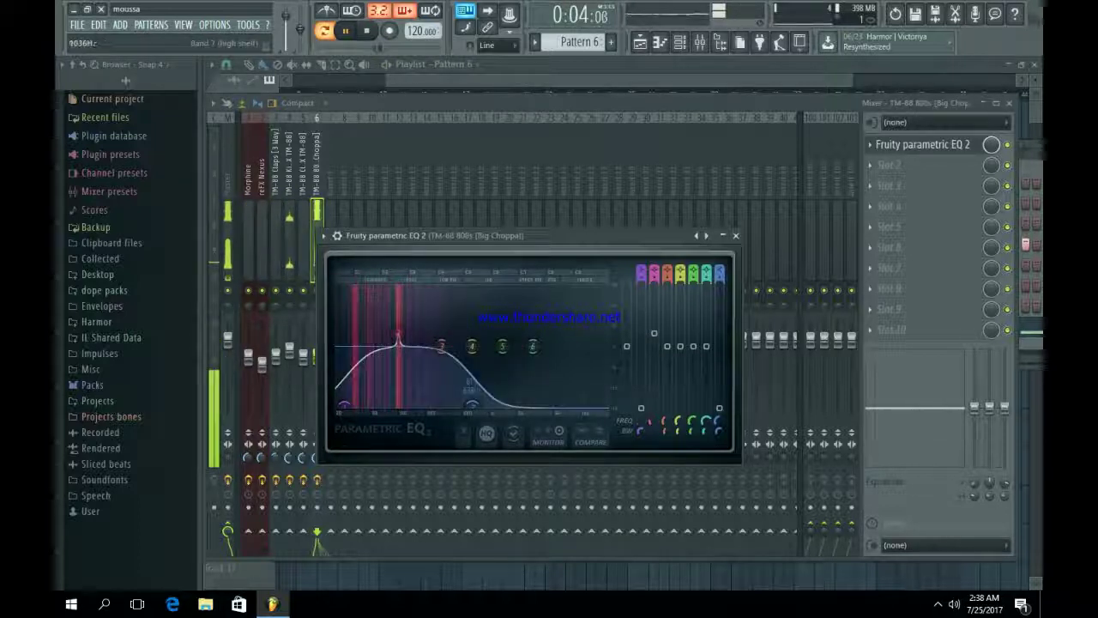
left_click_drag(472, 404, 438, 404)
left_click_drag(398, 333, 391, 329)
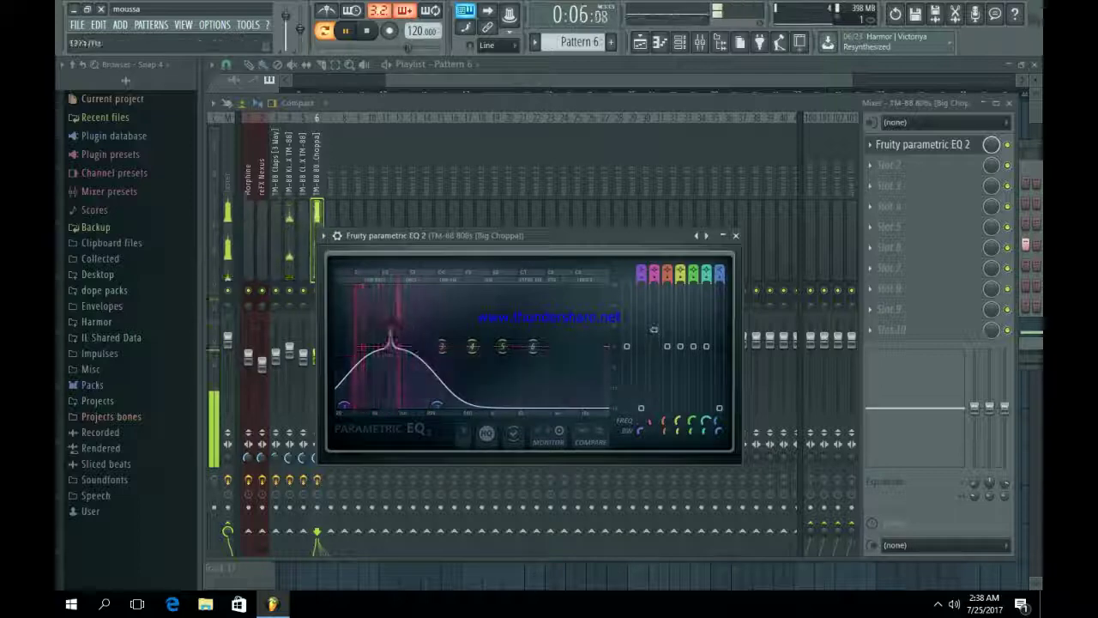
key("Escape")
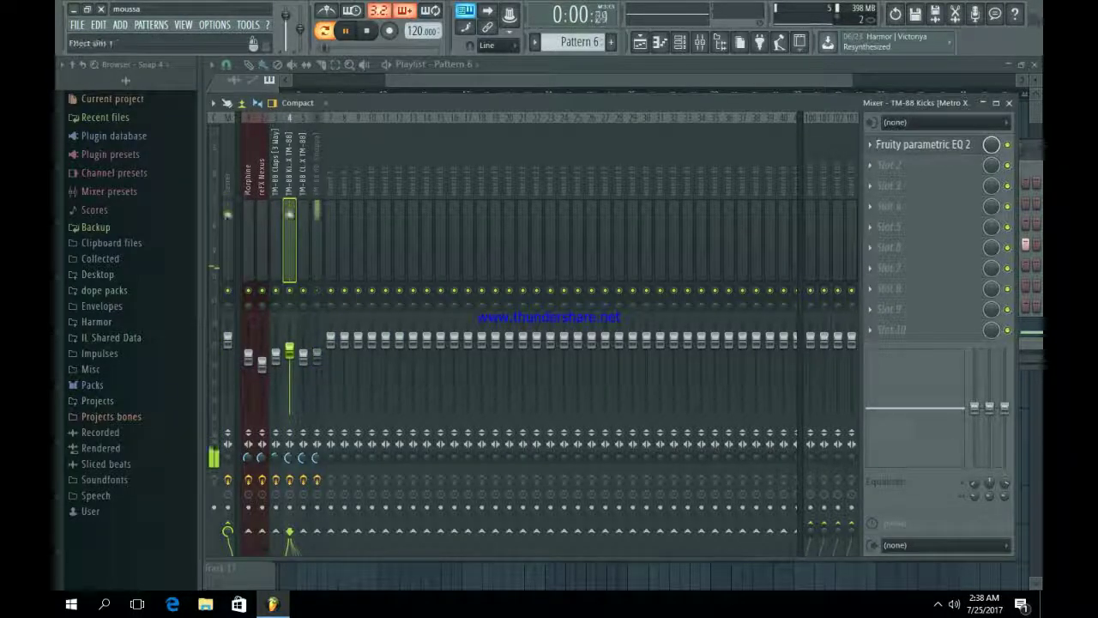
- Shift the narrow low-frequency peak in the TM-88 Kicks track's Fruity Parametric EQ 2 lower and boost it slightly more
left_click(922, 144)
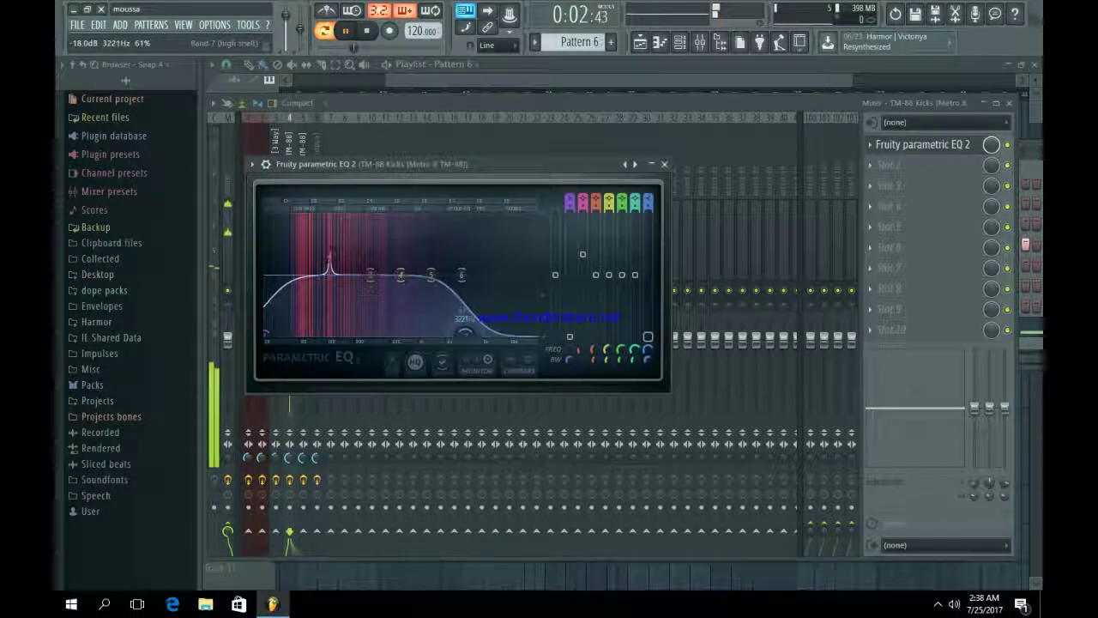
left_click_drag(331, 254, 322, 254)
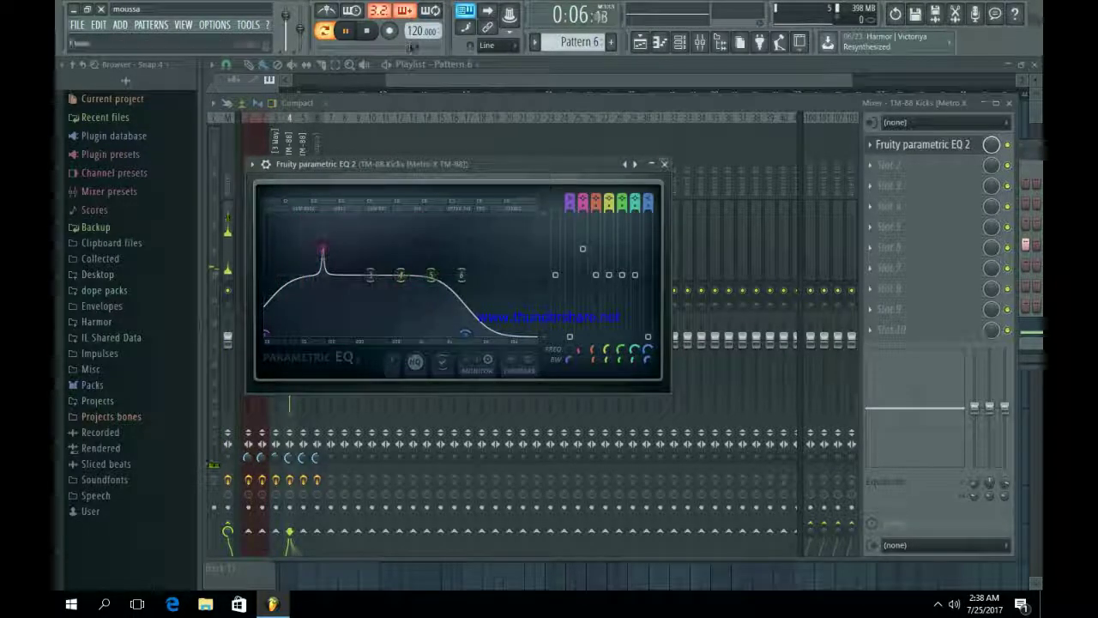
left_click(665, 163)
- Add Maximus with the Kick pump preset to the TM-88 Kicks mixer track and reduce its mix level to about 70%
left_click(889, 165)
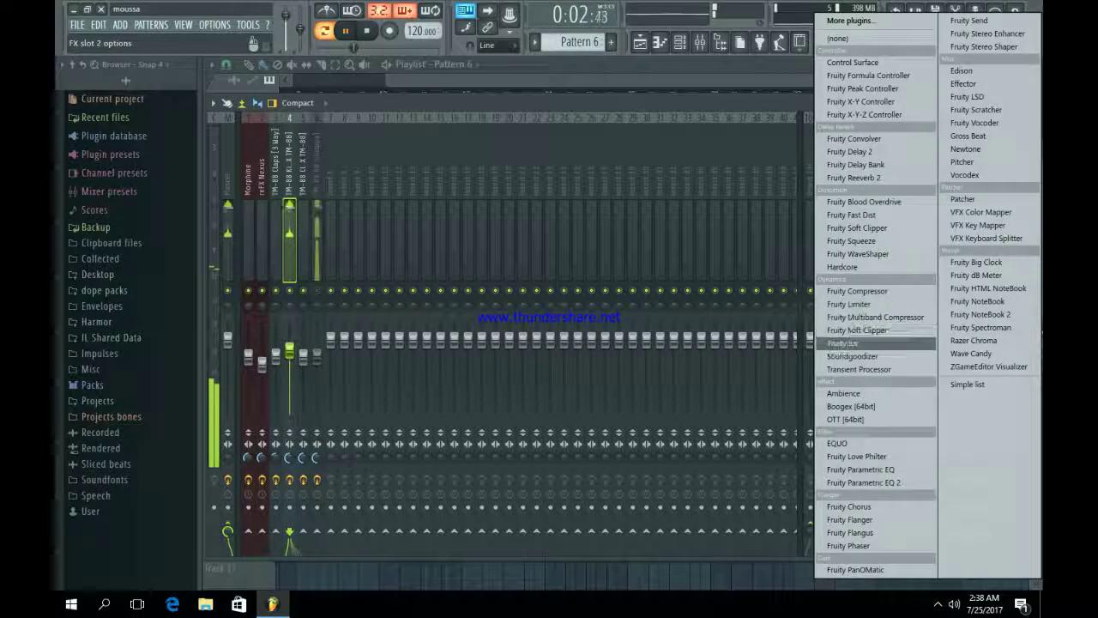
left_click(842, 344)
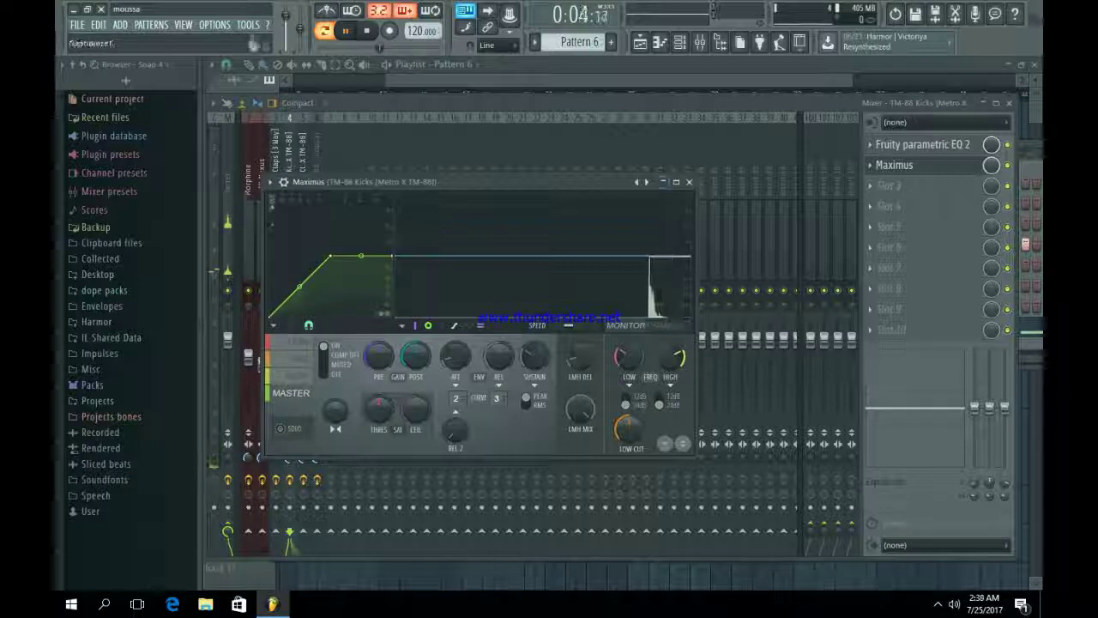
right_click(646, 182)
mouse_move(687, 230)
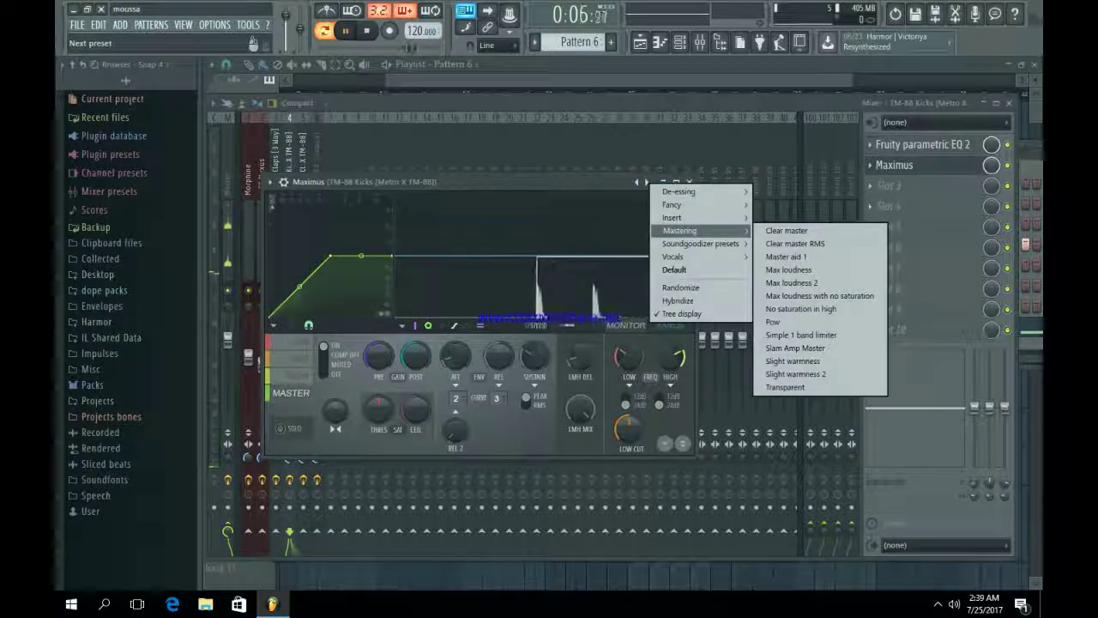
mouse_move(678, 204)
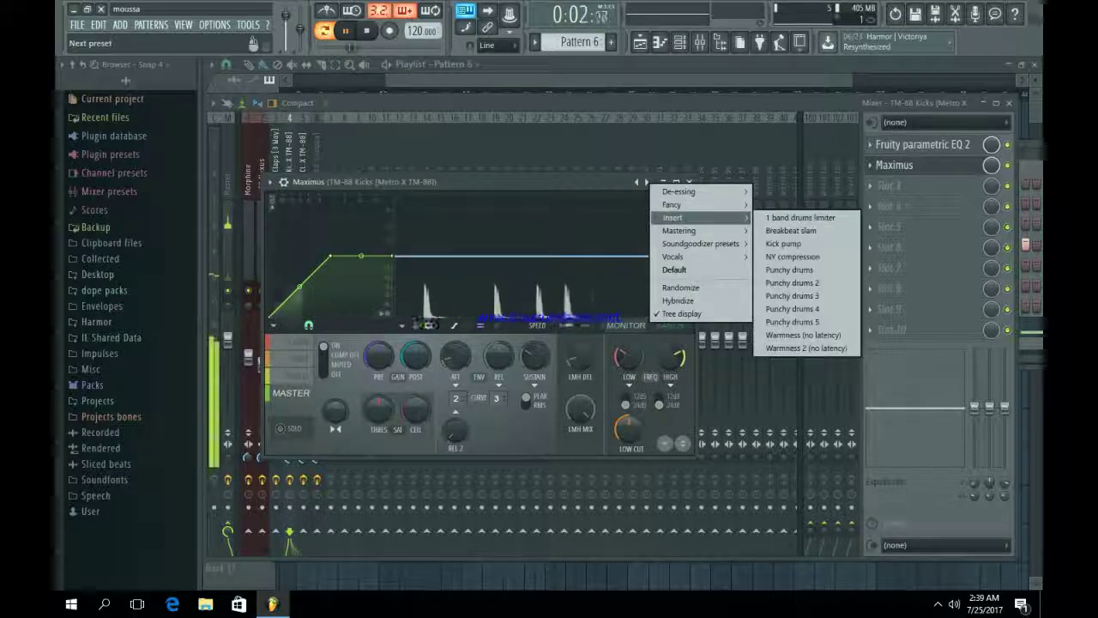
left_click(783, 243)
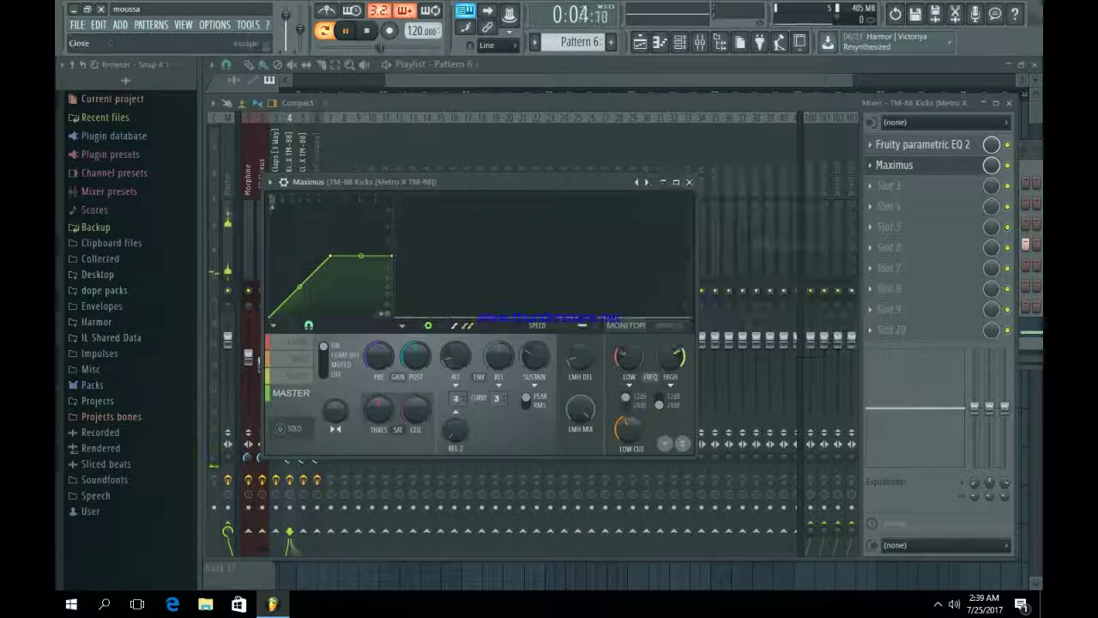
left_click(689, 182)
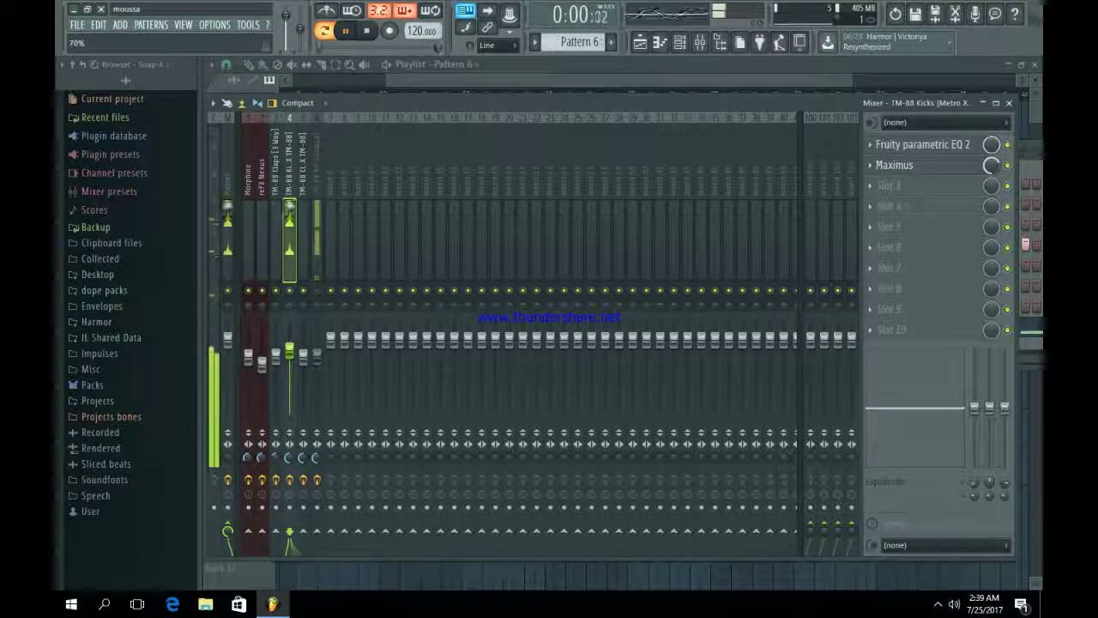
- Play the arrangement from around bar 25 and fine-tune the Maximus mix level on the TM-88 Kicks track by ear
left_click(639, 41)
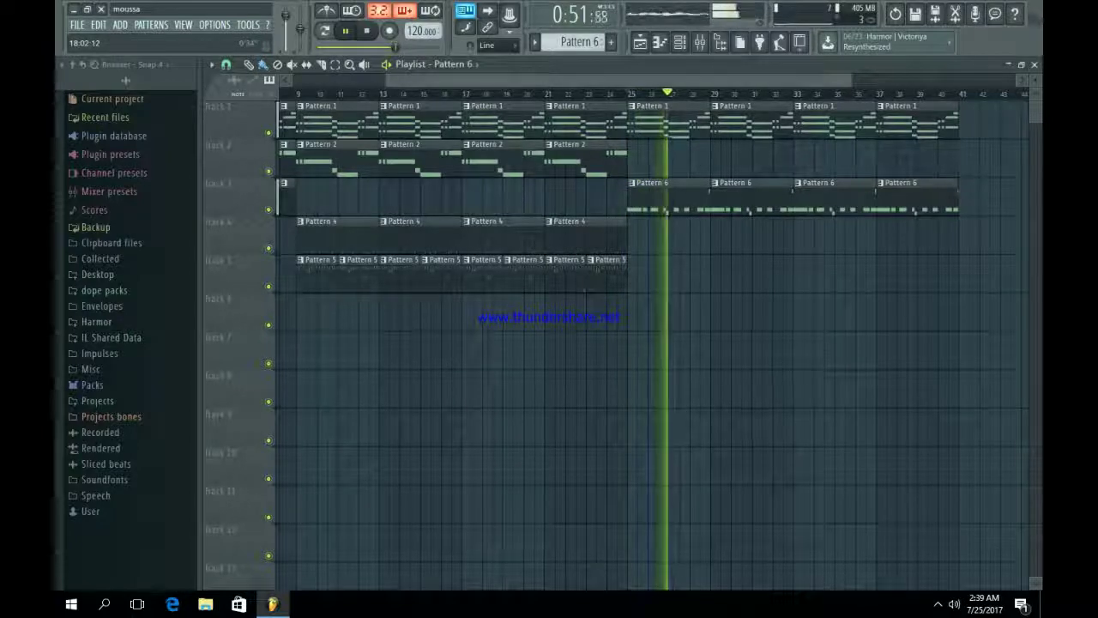
left_click_drag(387, 80, 293, 80)
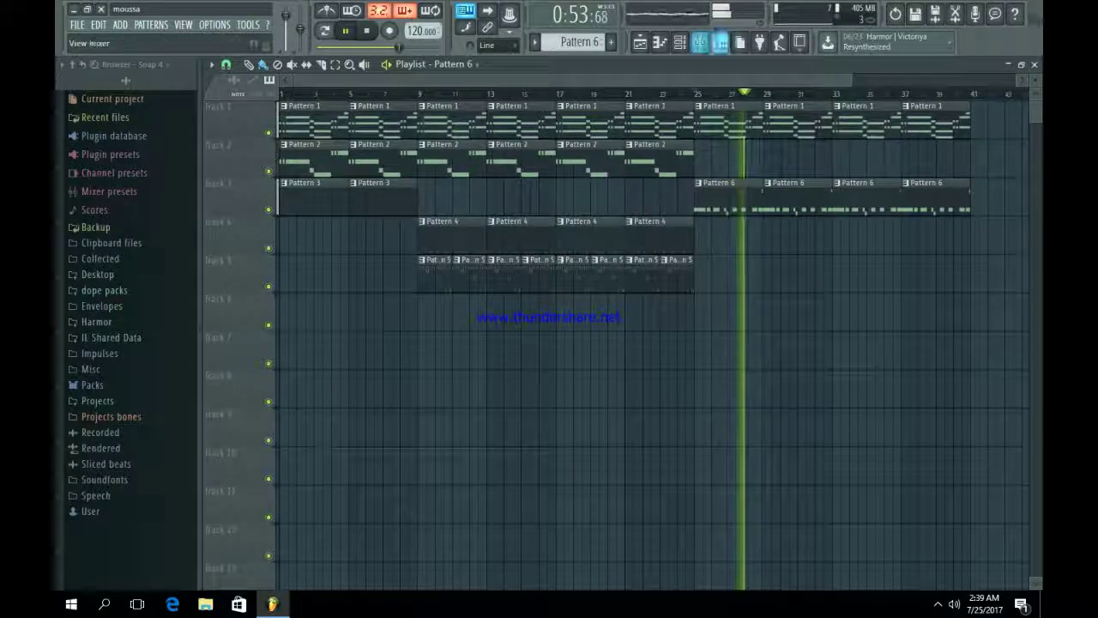
left_click(700, 41)
left_click(895, 165)
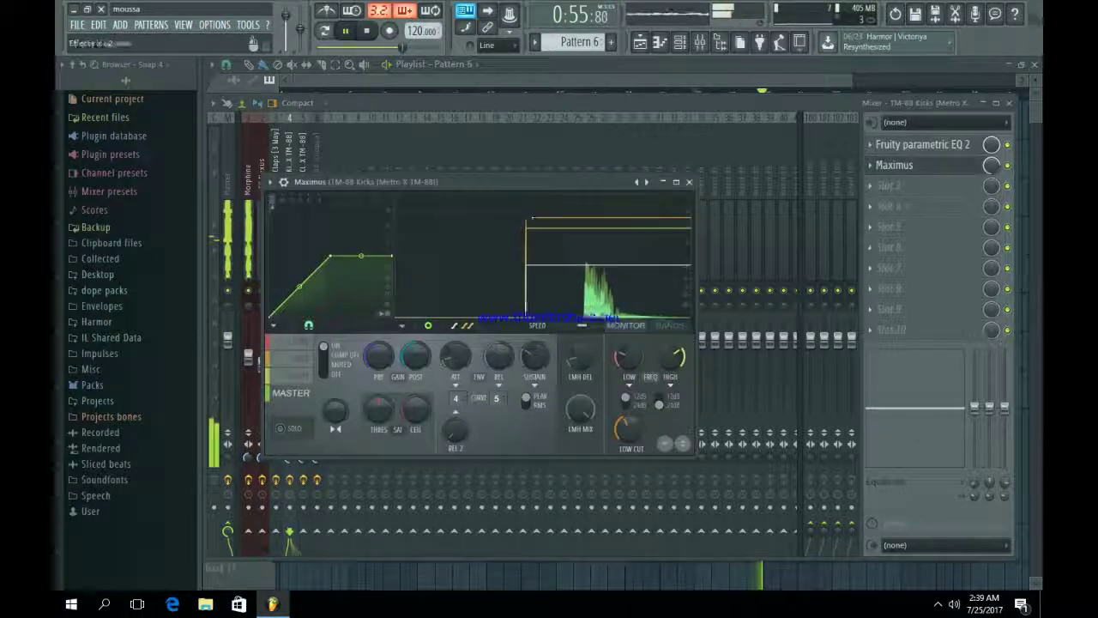
left_click_drag(992, 166, 992, 248)
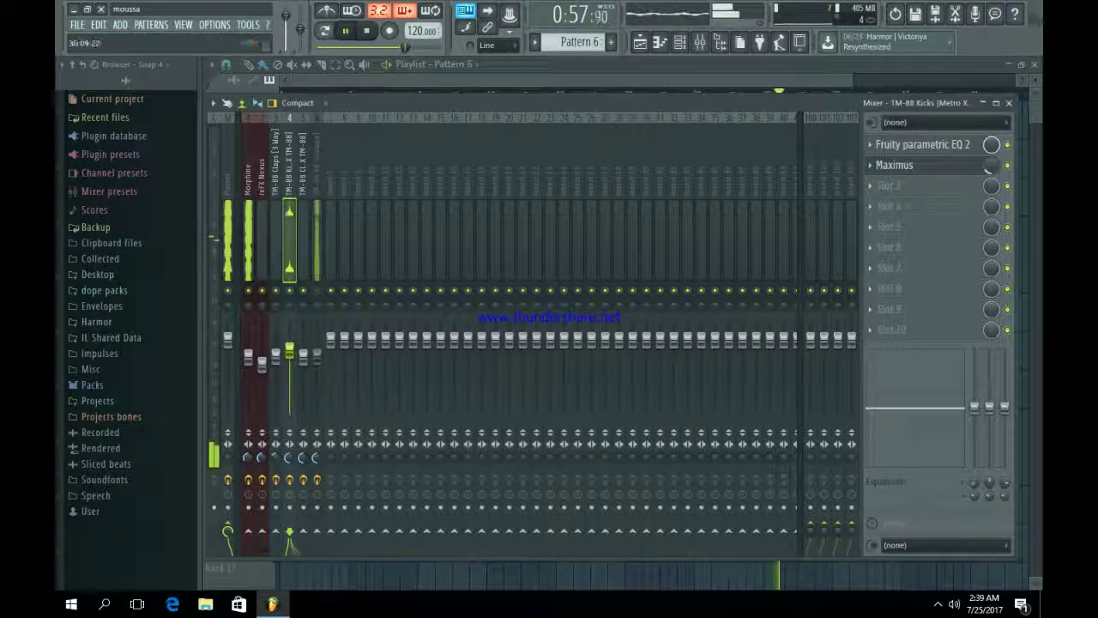
left_click_drag(992, 165, 992, 152)
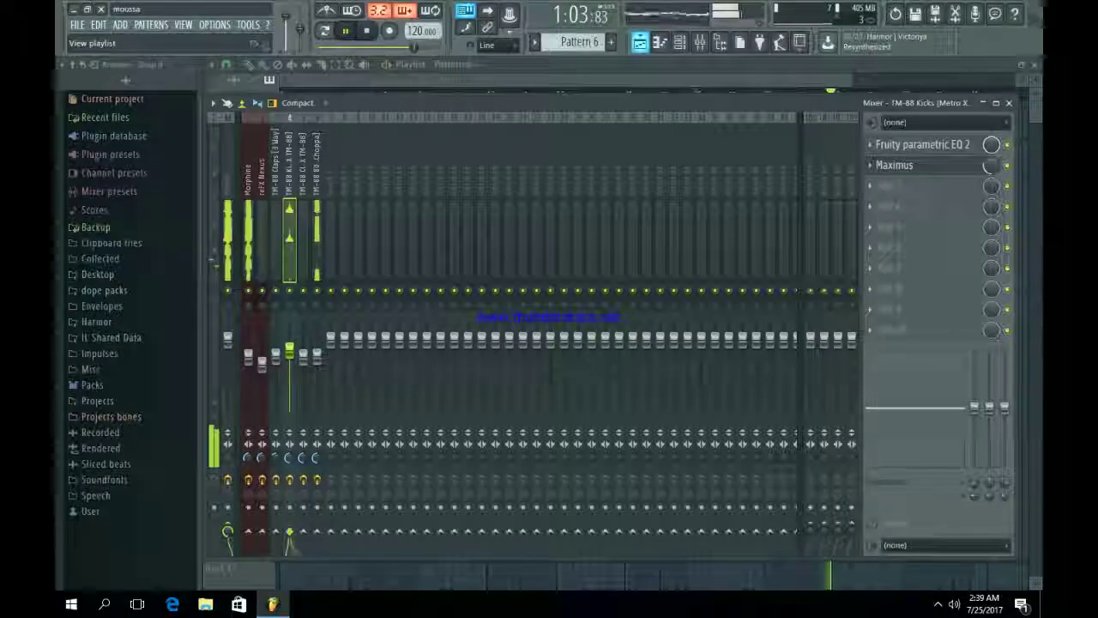
- Stop playback and place four consecutive Pattern 3 clips on playlist track 6 from bar 25 up to bar 41
left_click(640, 42)
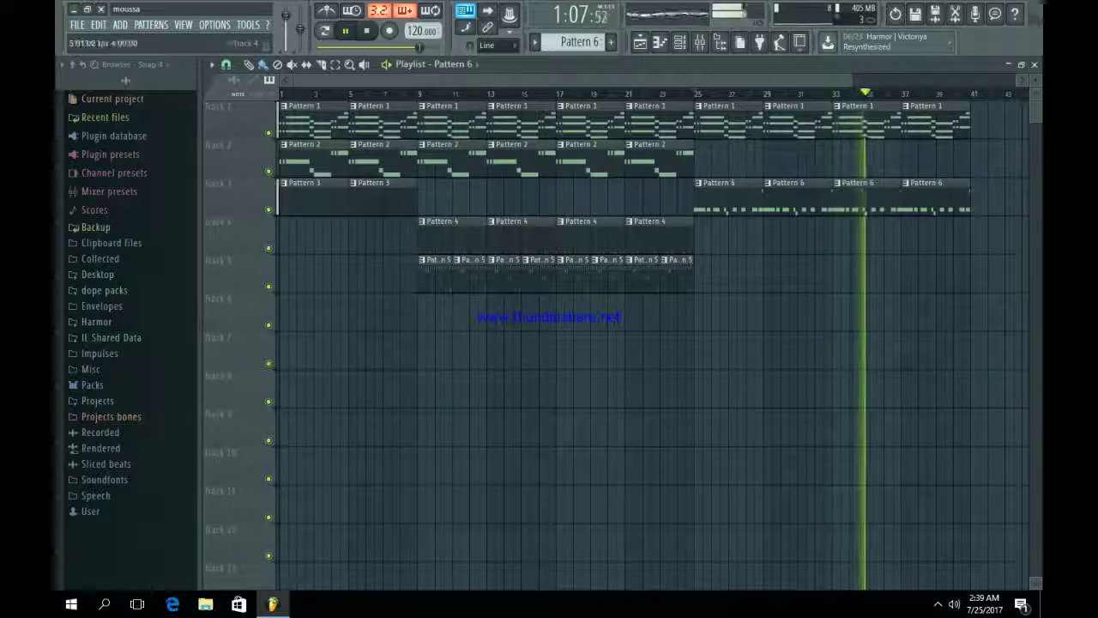
left_click(382, 197)
key("space")
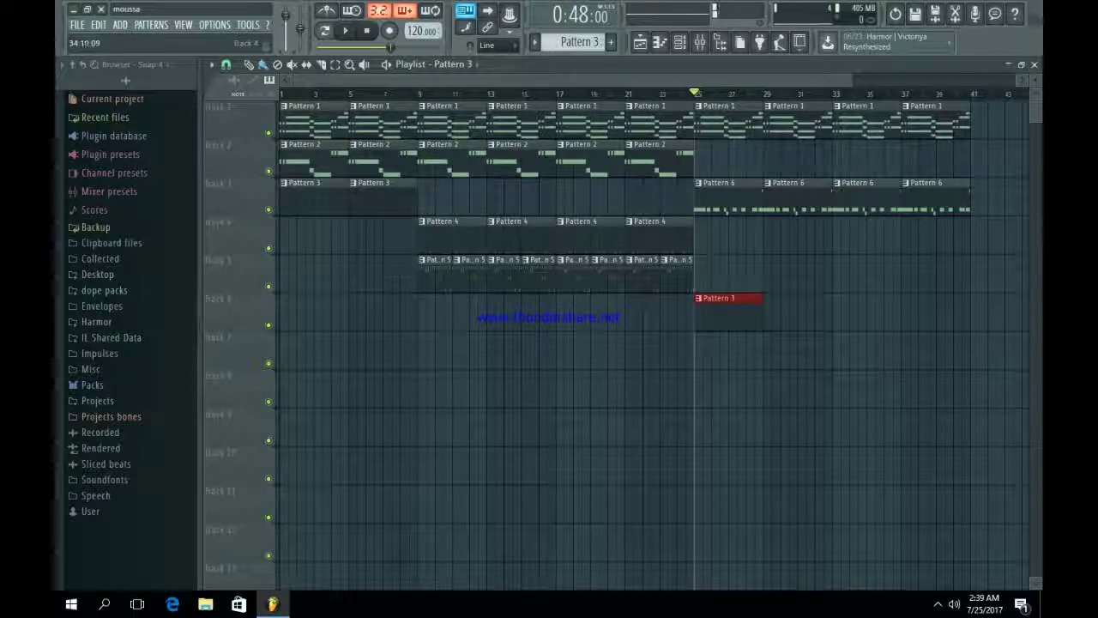
left_click_drag(729, 312, 935, 312)
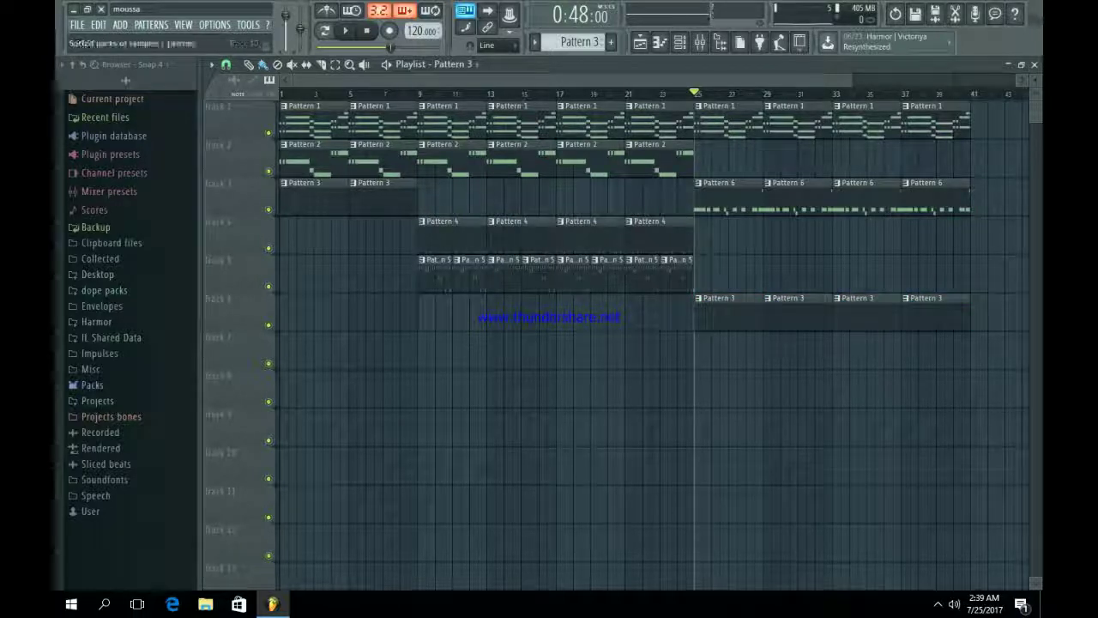
- Open the TM-88 Hats & Crash folder of The Lookout drum kit in Packs and audition its cymbal samples
left_click(112, 385)
scroll(128, 390, "down", 7)
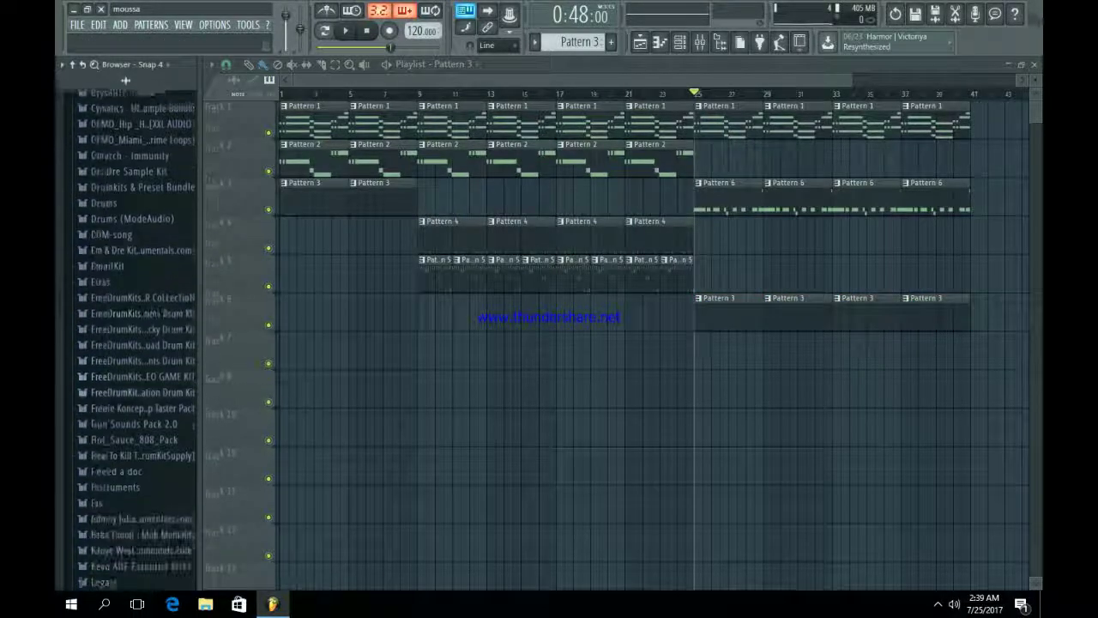
scroll(136, 343, "down", 10)
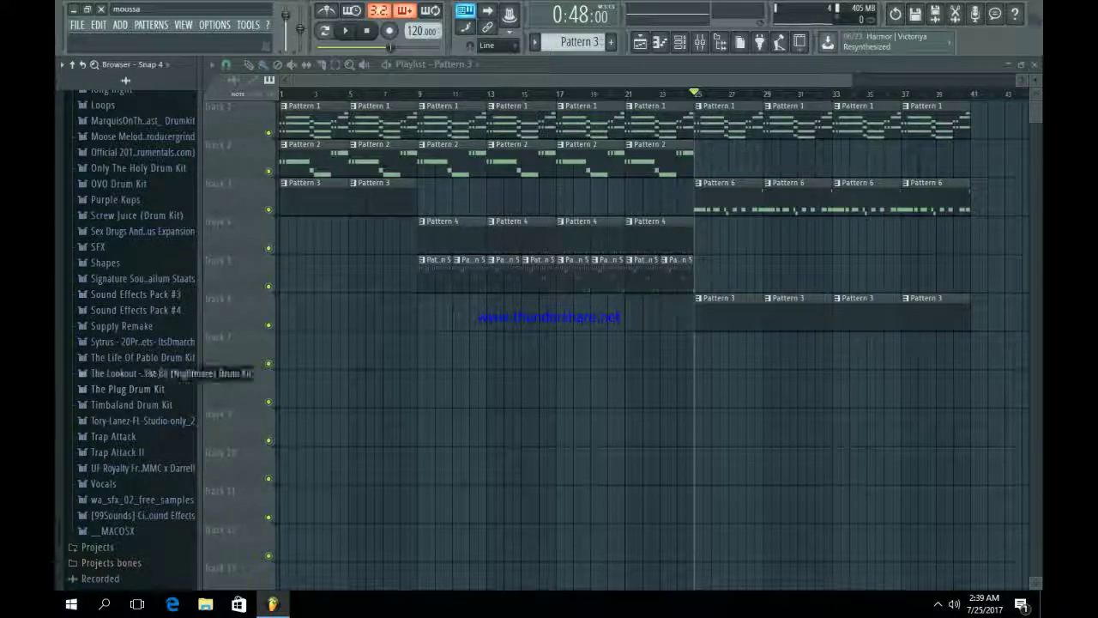
left_click(129, 373)
left_click(140, 453)
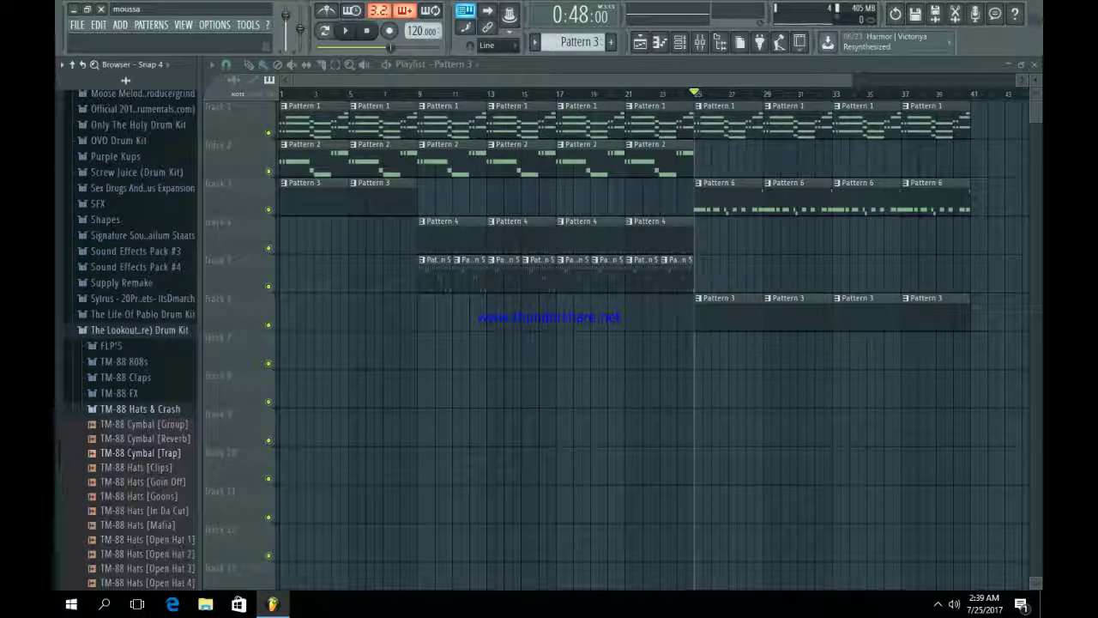
left_click(140, 452)
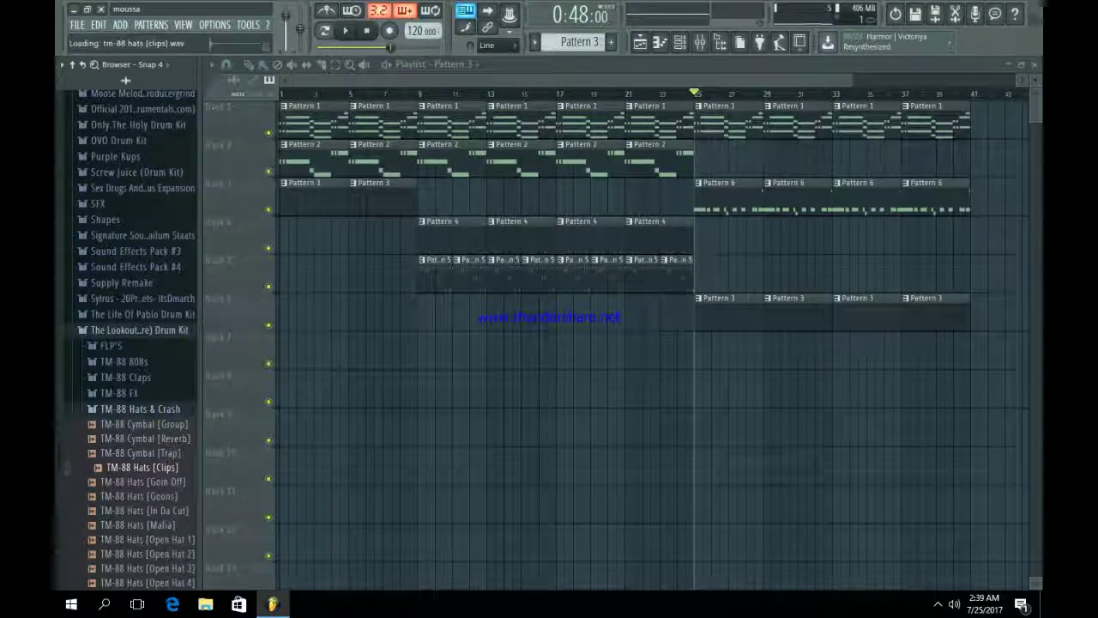
- Place TM-88 Cymbal [Reverb] on playlist track 6 at bar 9 and lower its channel volume to about 56%
left_click(147, 439)
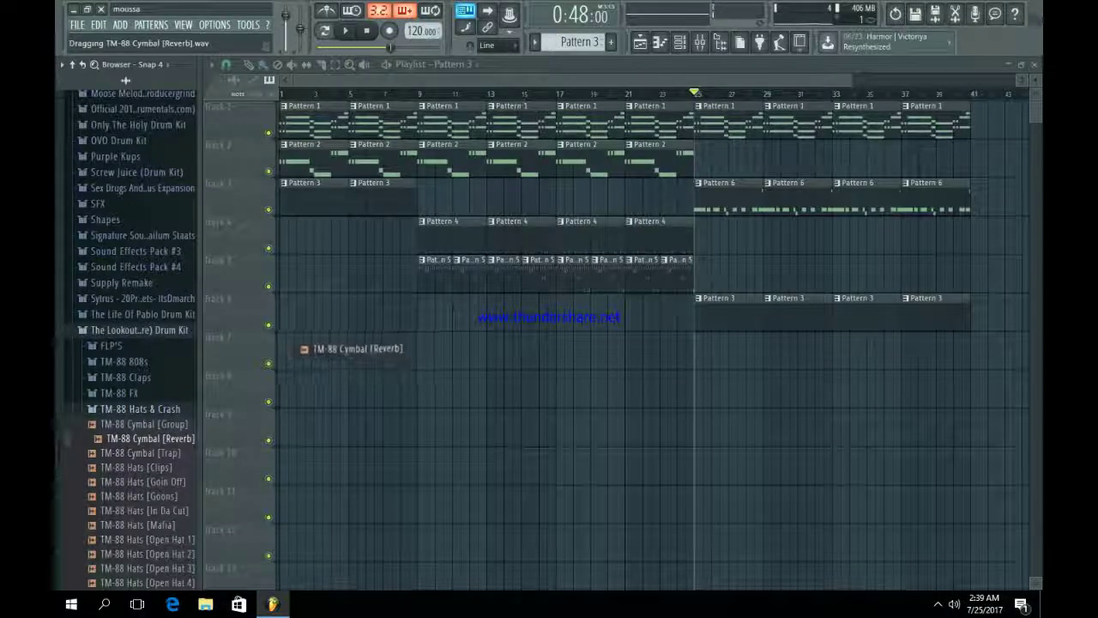
left_click_drag(405, 354, 421, 310)
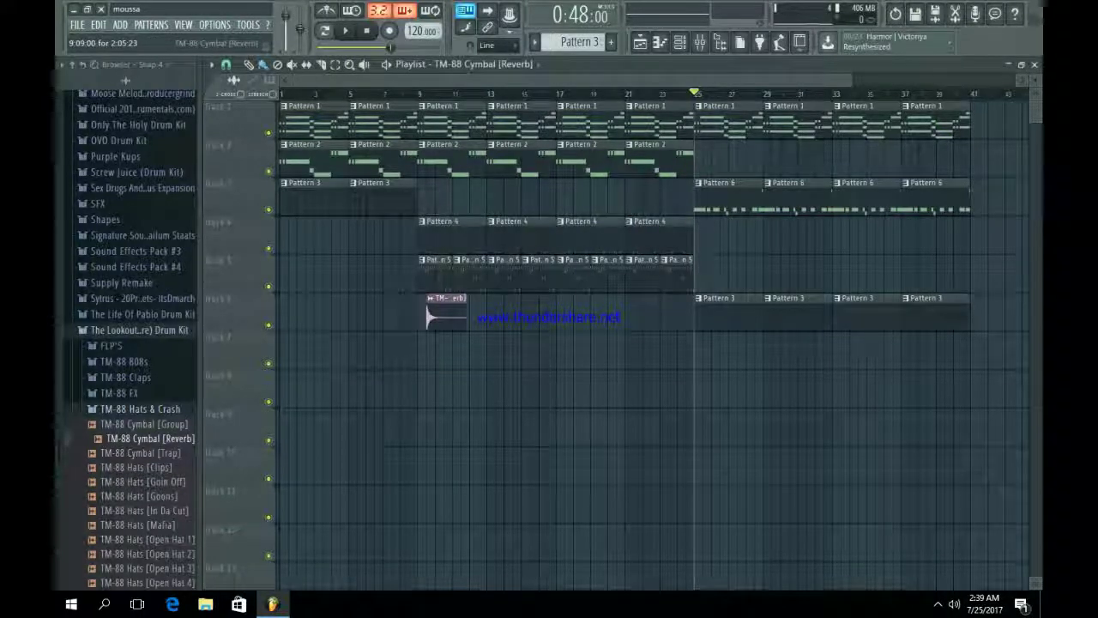
double_click(433, 314)
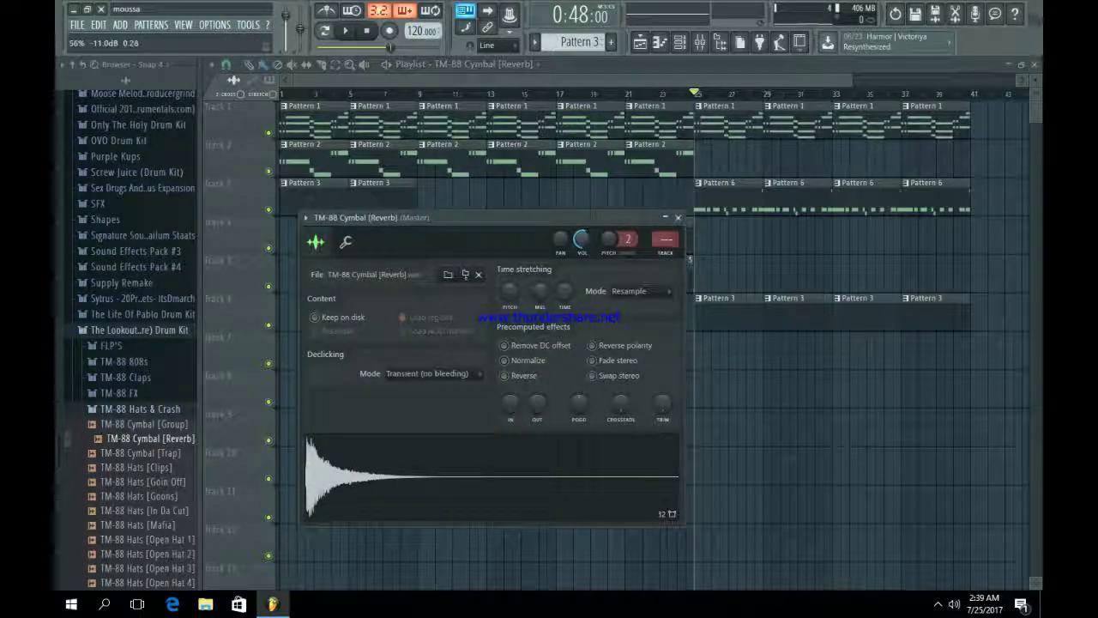
key("Escape")
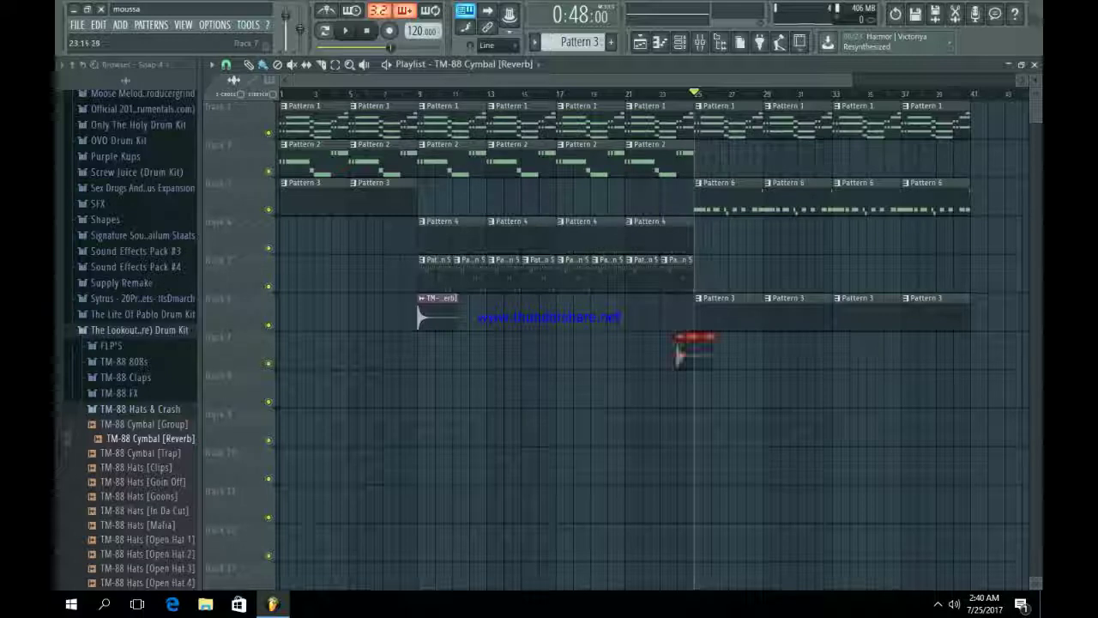
- Add a unique, reversed copy of the cymbal clip on playlist track 7, ending at bar 25
left_click(681, 337)
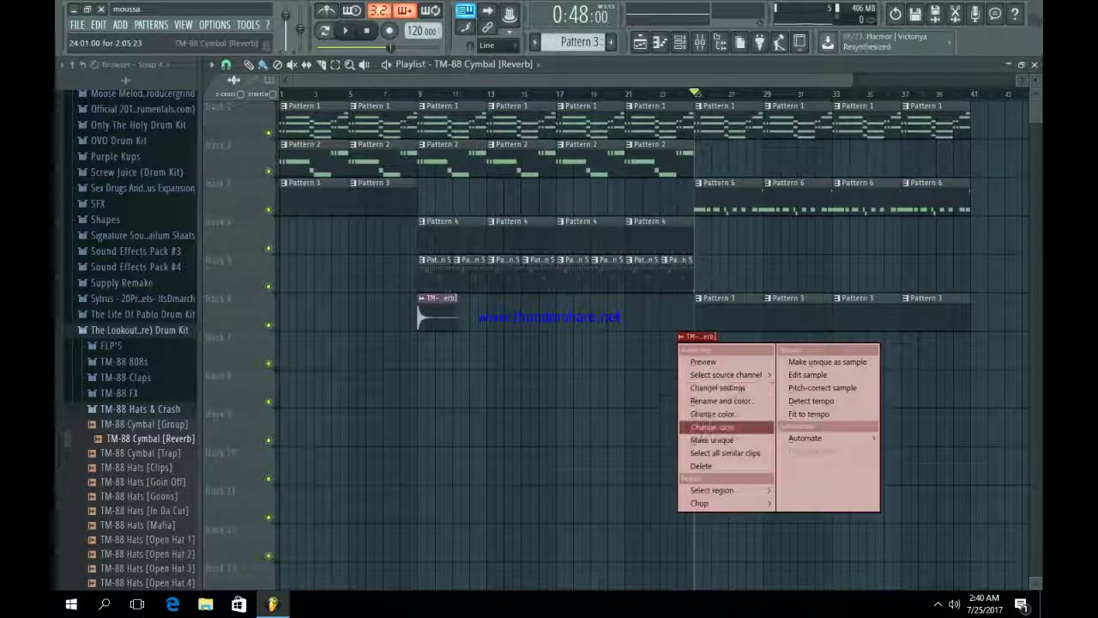
left_click(725, 438)
double_click(686, 345)
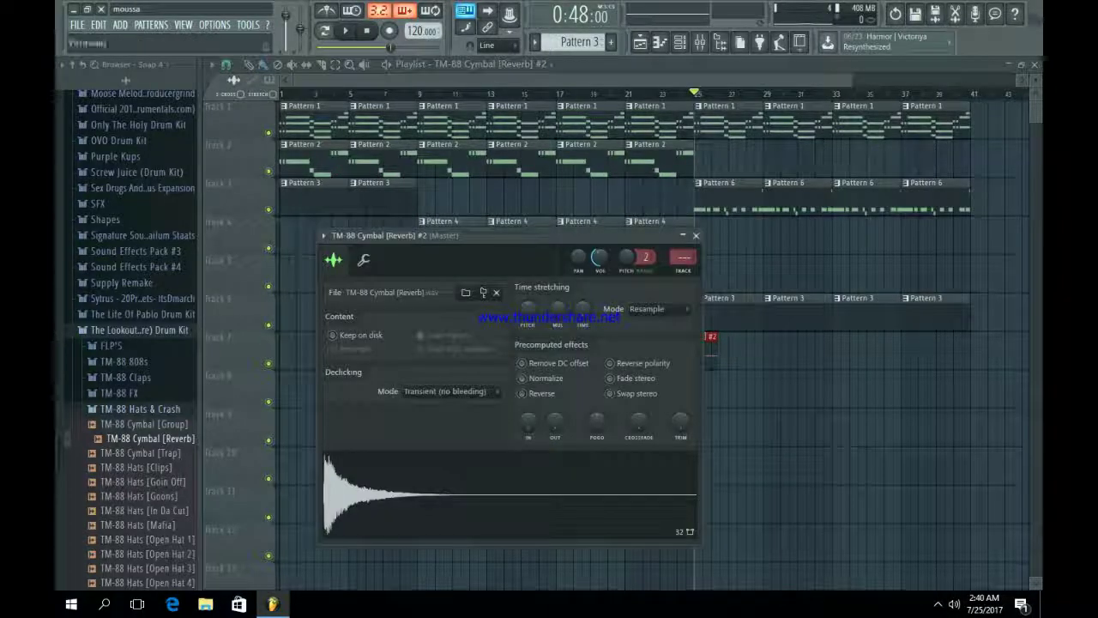
left_click(522, 394)
left_click(711, 350)
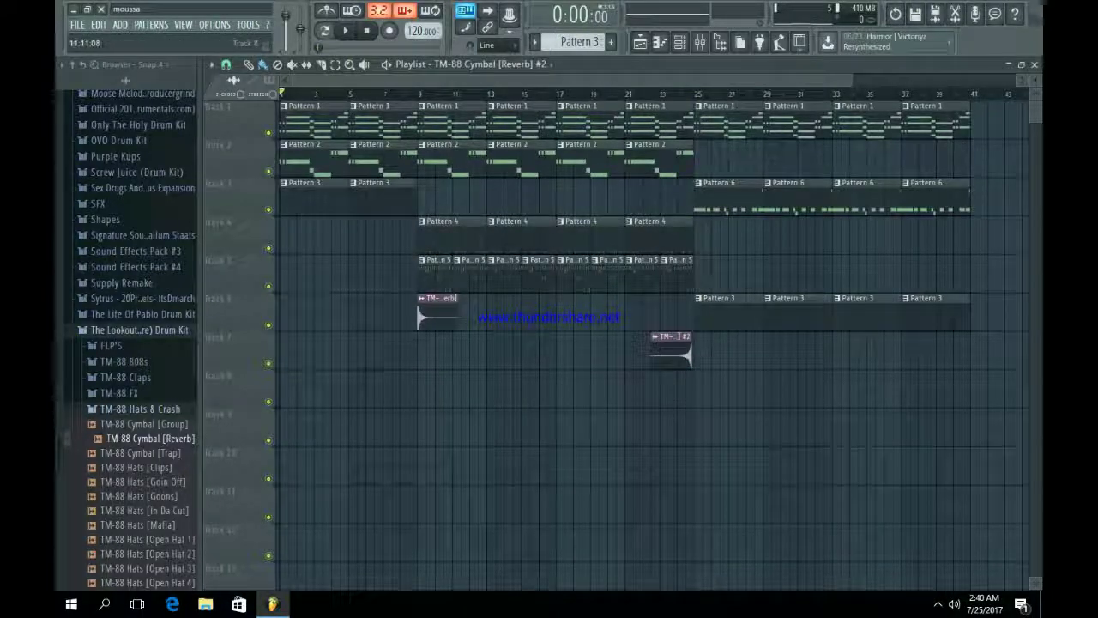
- Show all channels in the channel rack and switch to the empty Pattern 7
left_click(680, 42)
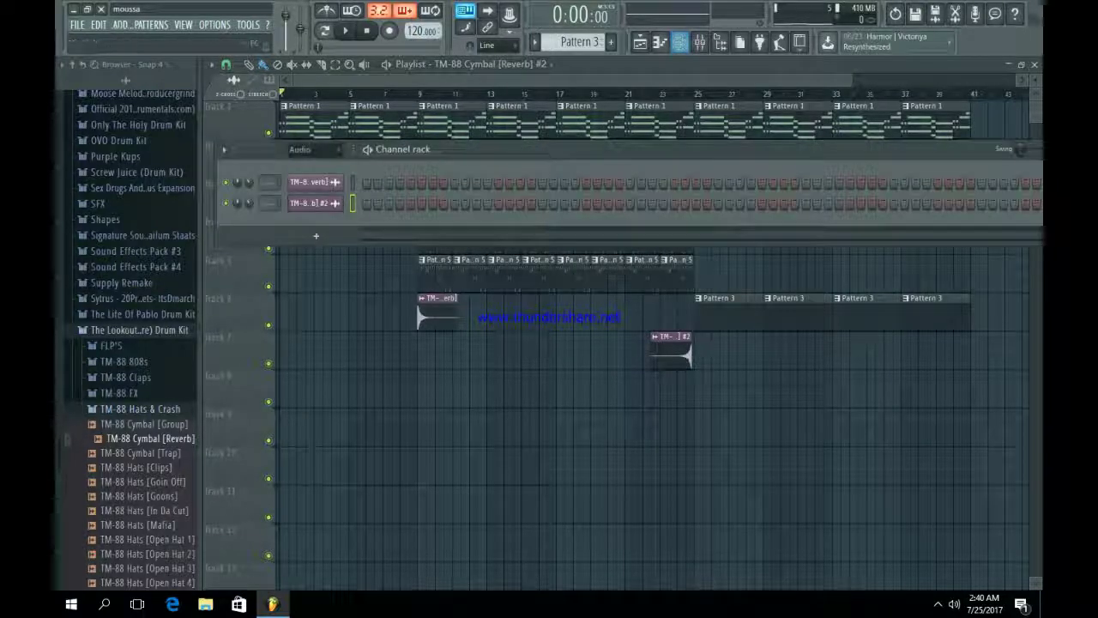
left_click(314, 150)
left_click(304, 165)
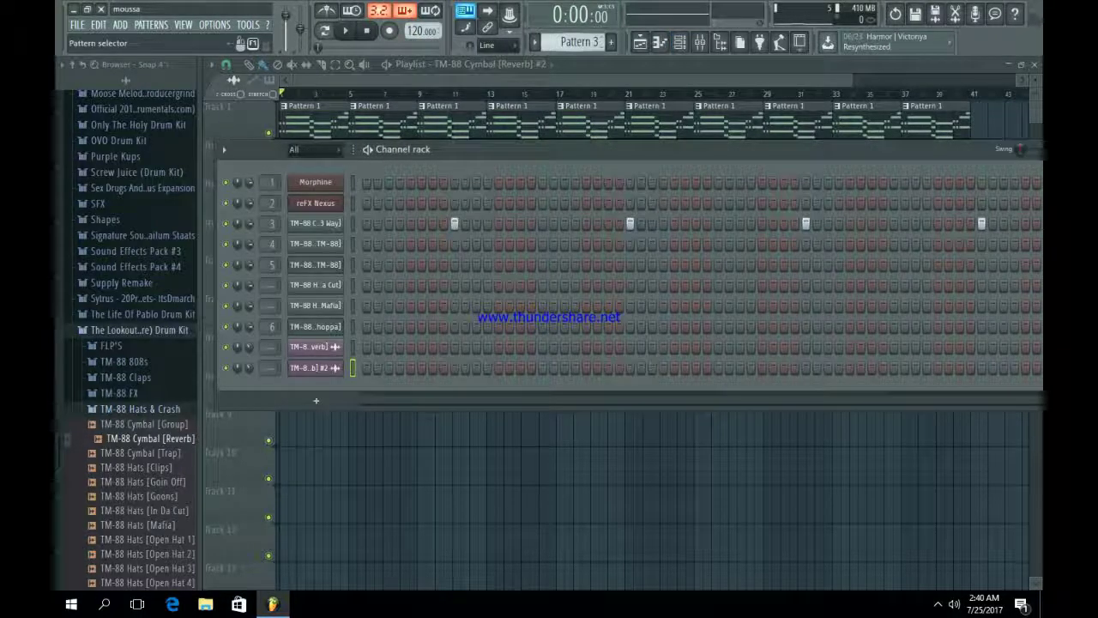
scroll(579, 42, "down", 1)
scroll(580, 42, "down", 1)
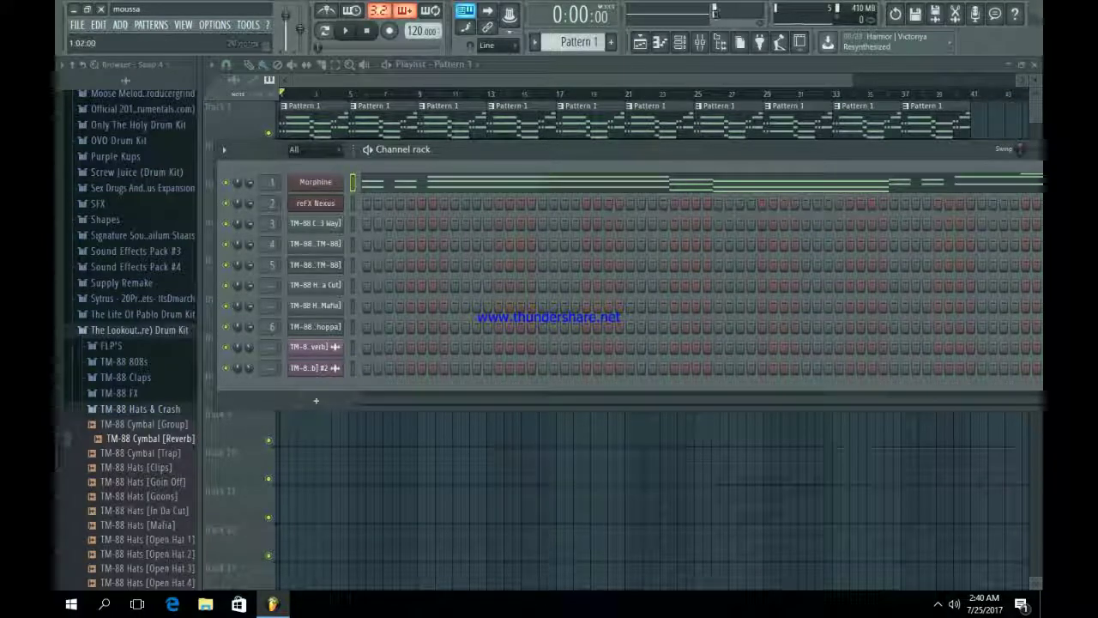
scroll(579, 42, "up", 2)
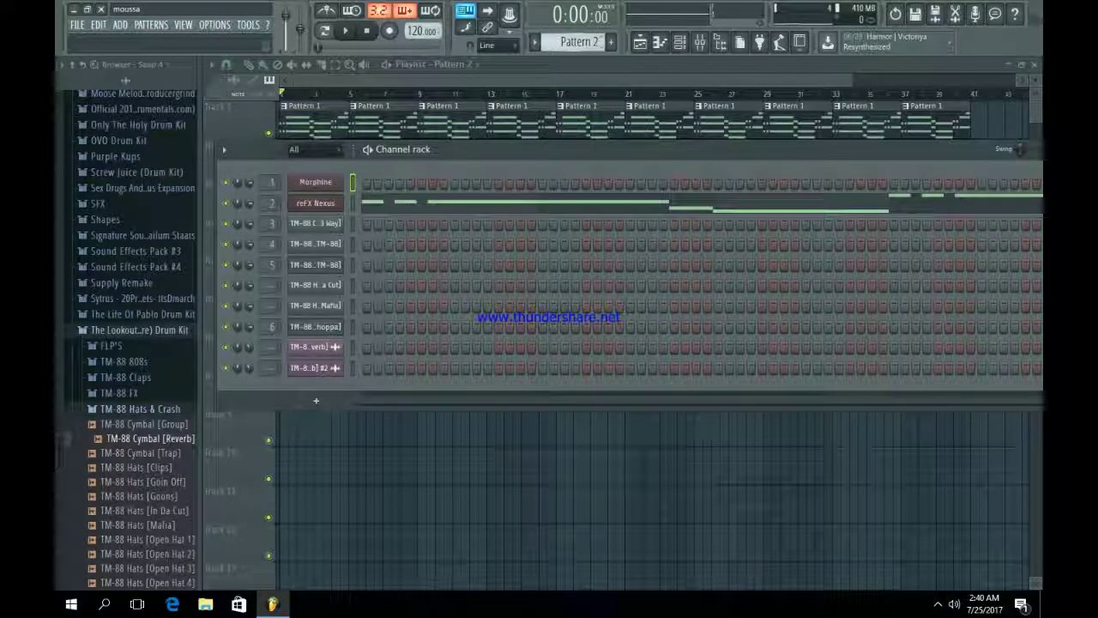
scroll(579, 42, "up", 2)
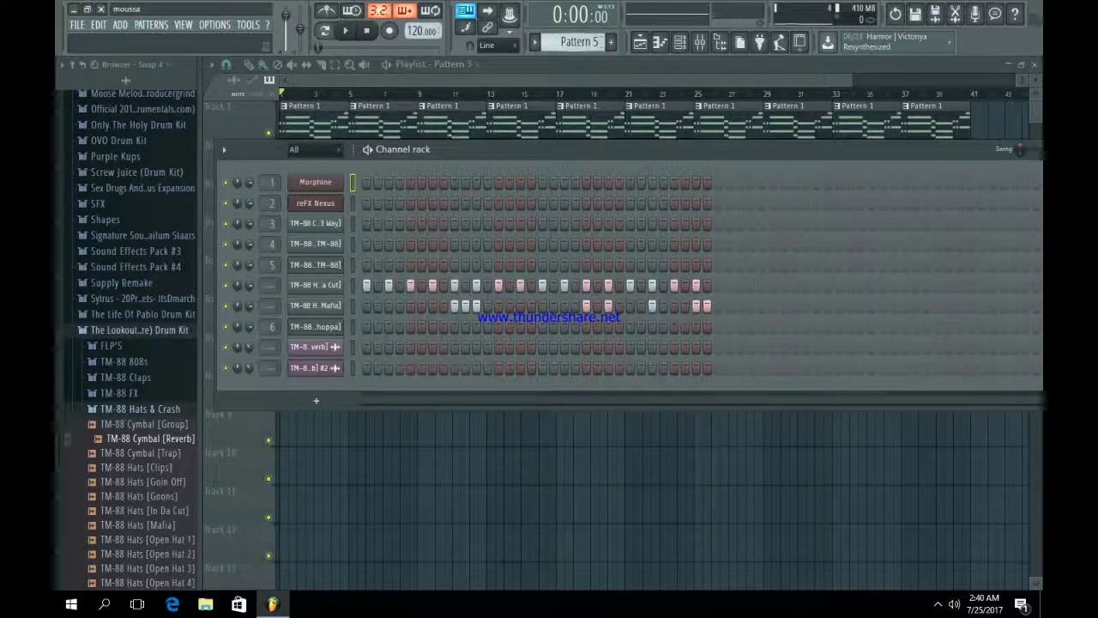
scroll(579, 42, "down", 1)
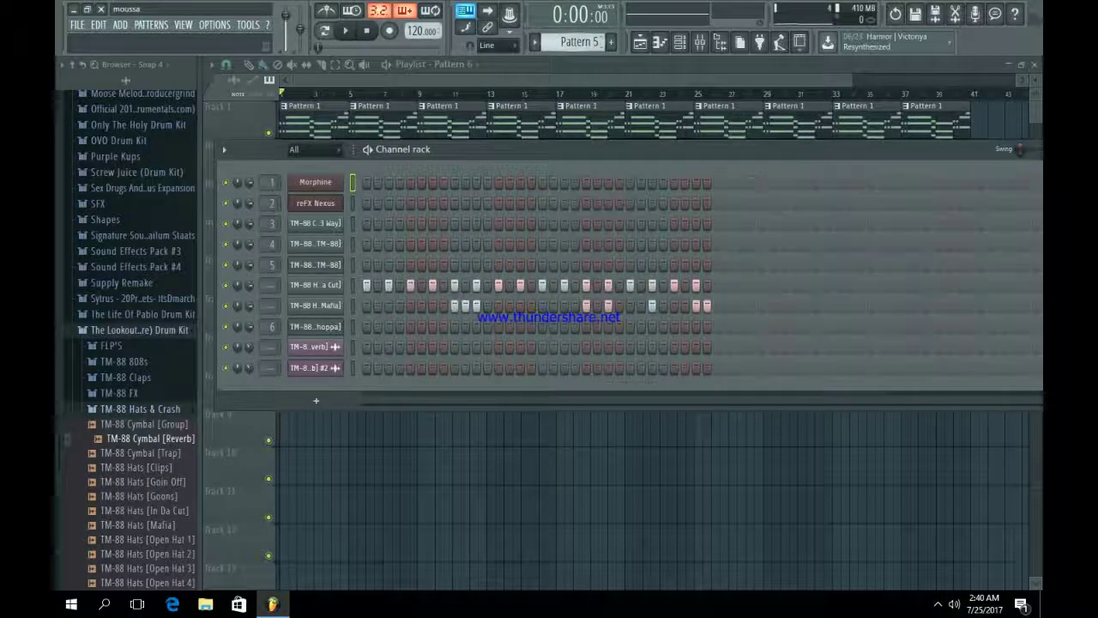
scroll(579, 42, "up", 2)
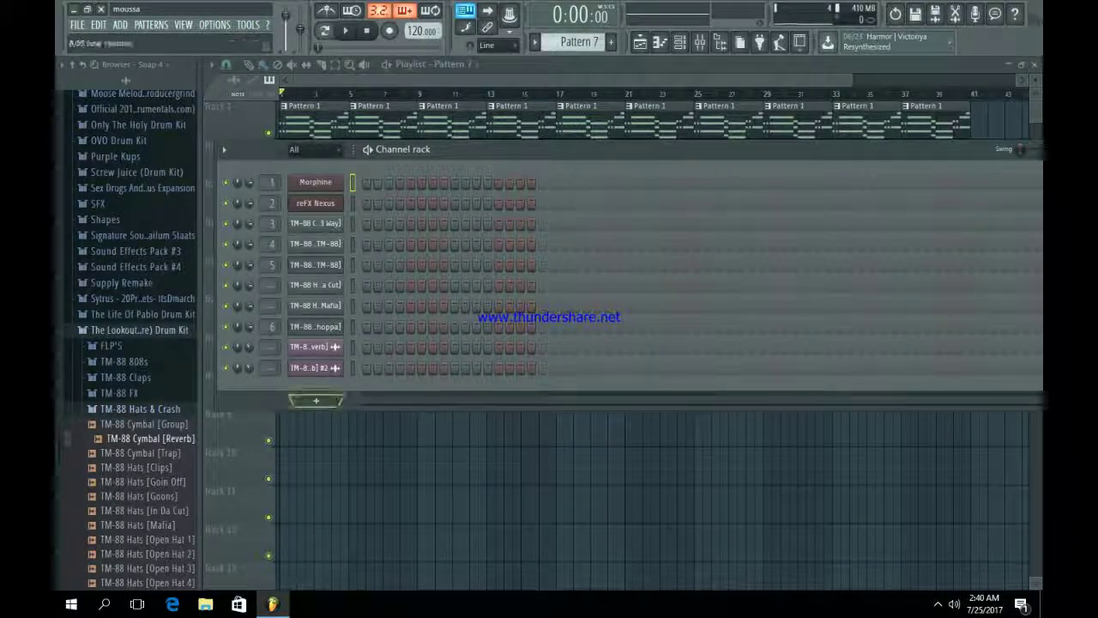
- Add a second reFX Nexus channel and choose the PN Piano and Strings preset from its Piano category
left_click(316, 401)
left_click(464, 328)
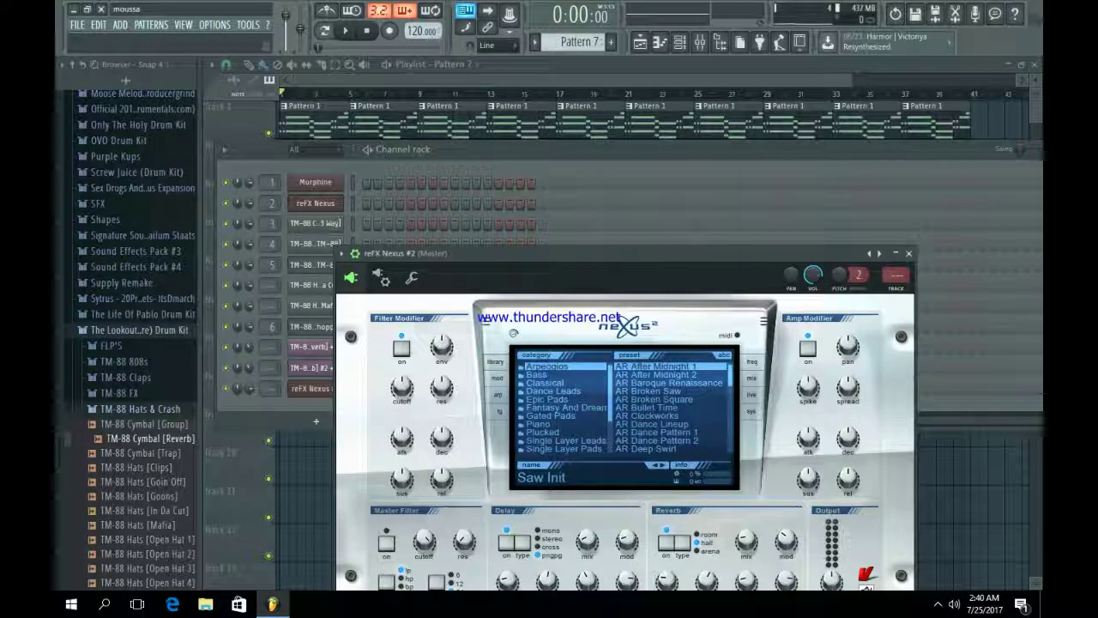
left_click(539, 424)
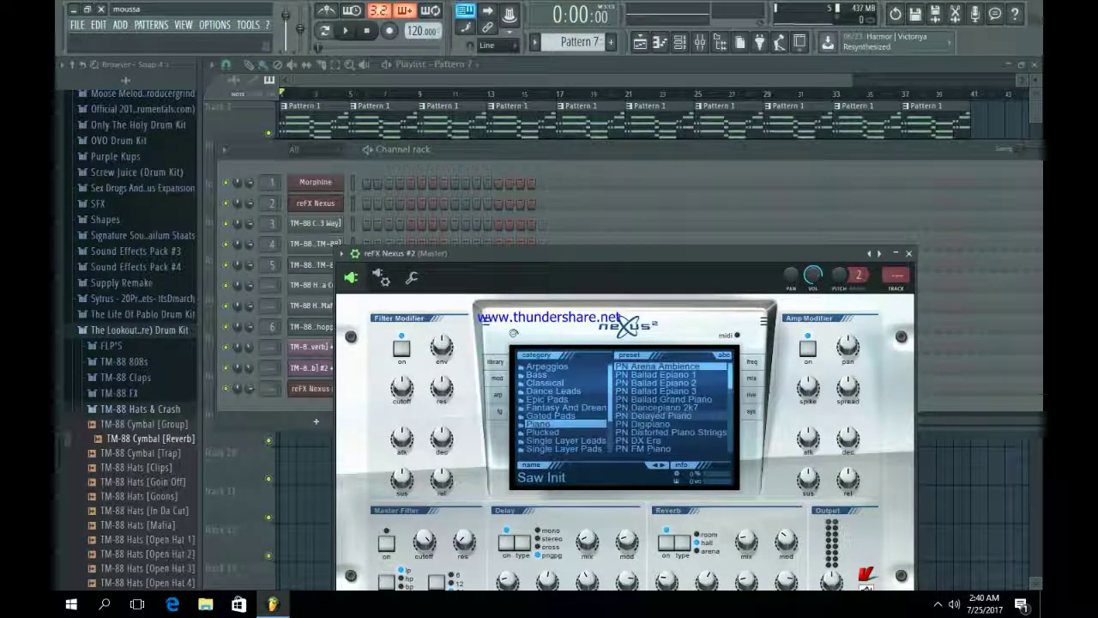
scroll(672, 407, "down", 10)
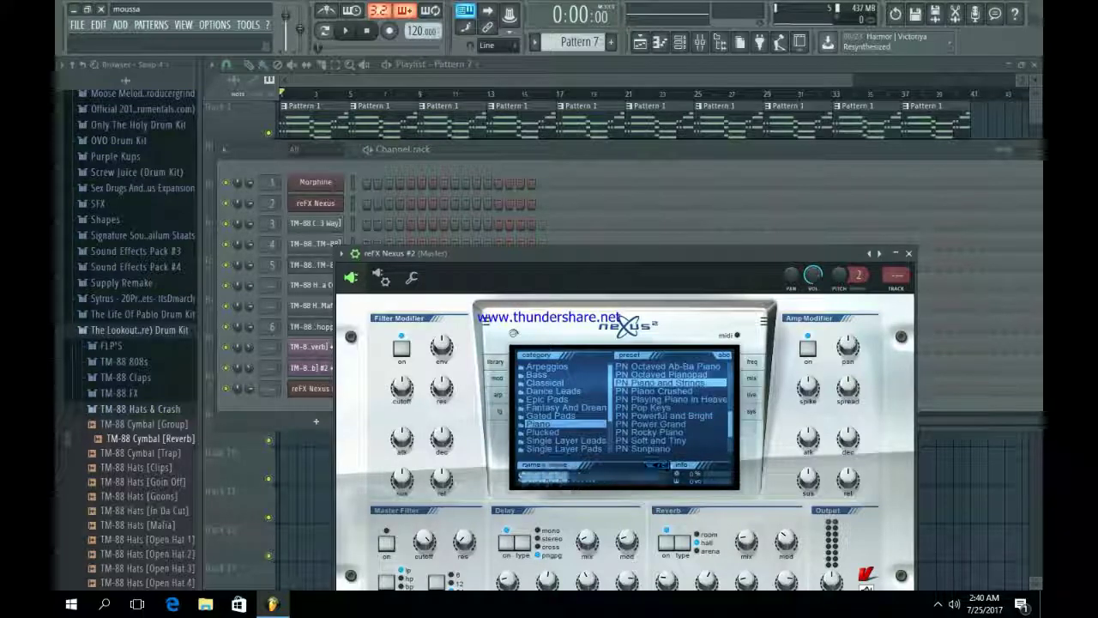
- Audition further piano presets in the second Nexus, settle on PN Soft and Tiny, and close its window
key("c")
left_click(644, 407)
key("x")
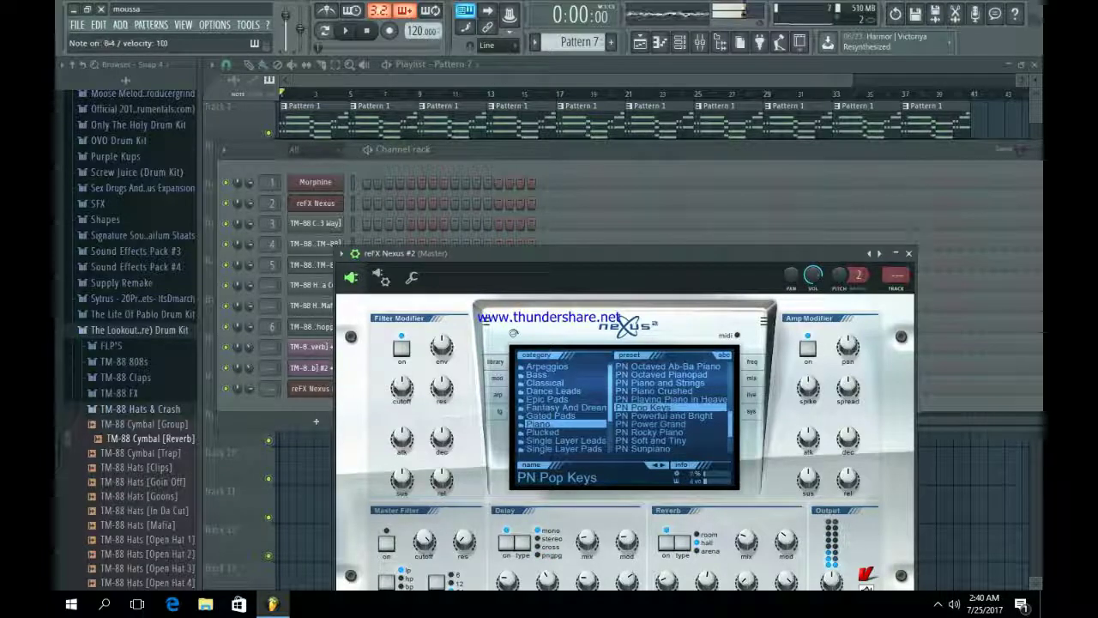
left_click(645, 449)
left_click(652, 440)
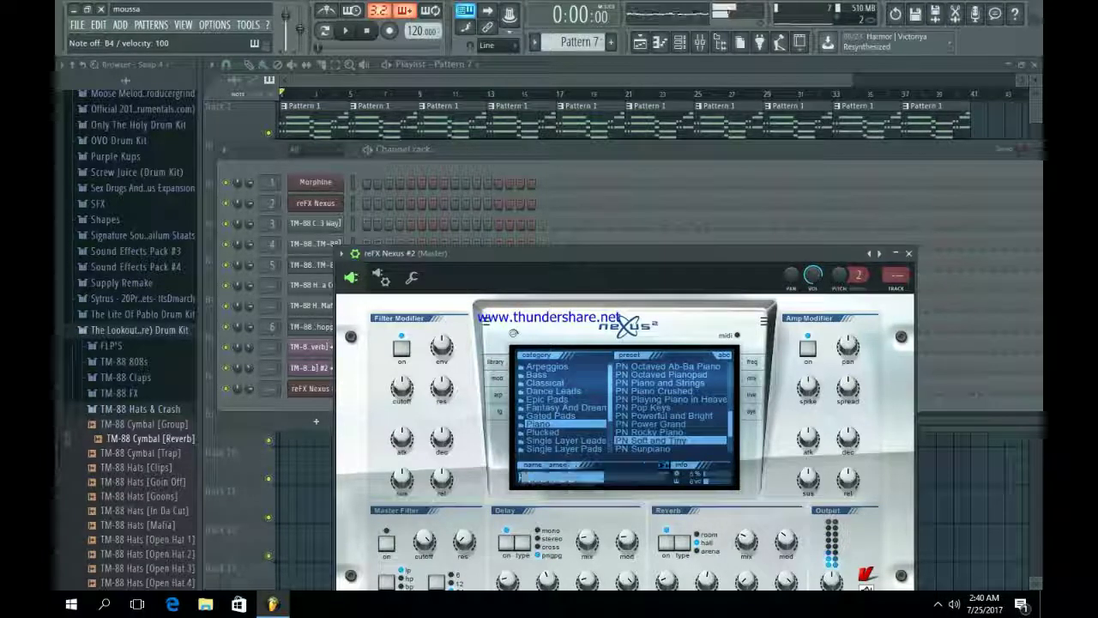
key("m")
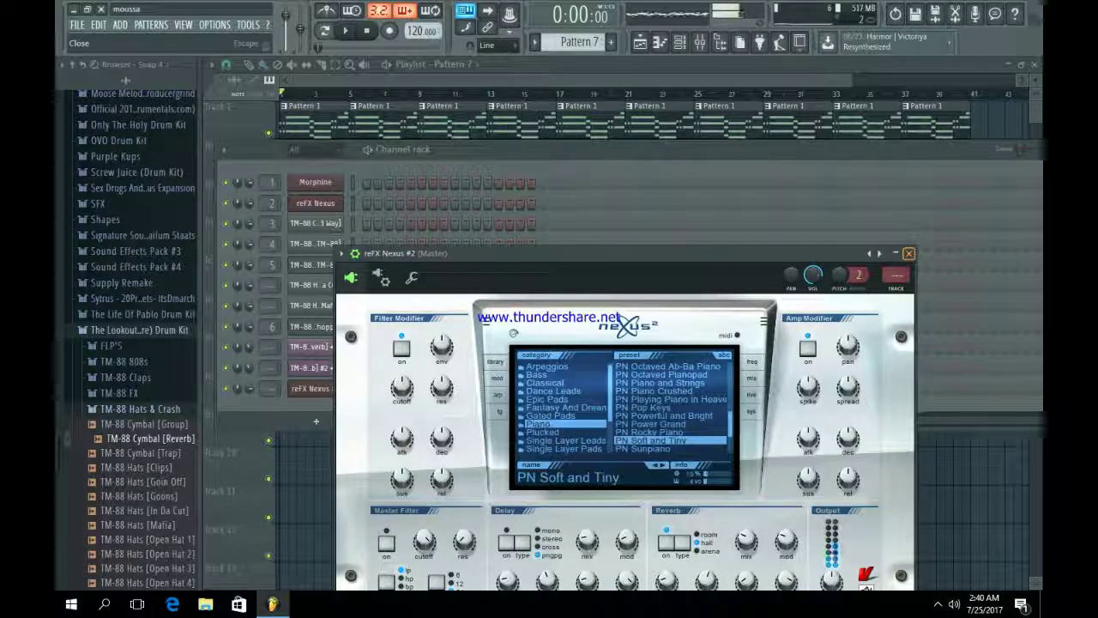
left_click(910, 254)
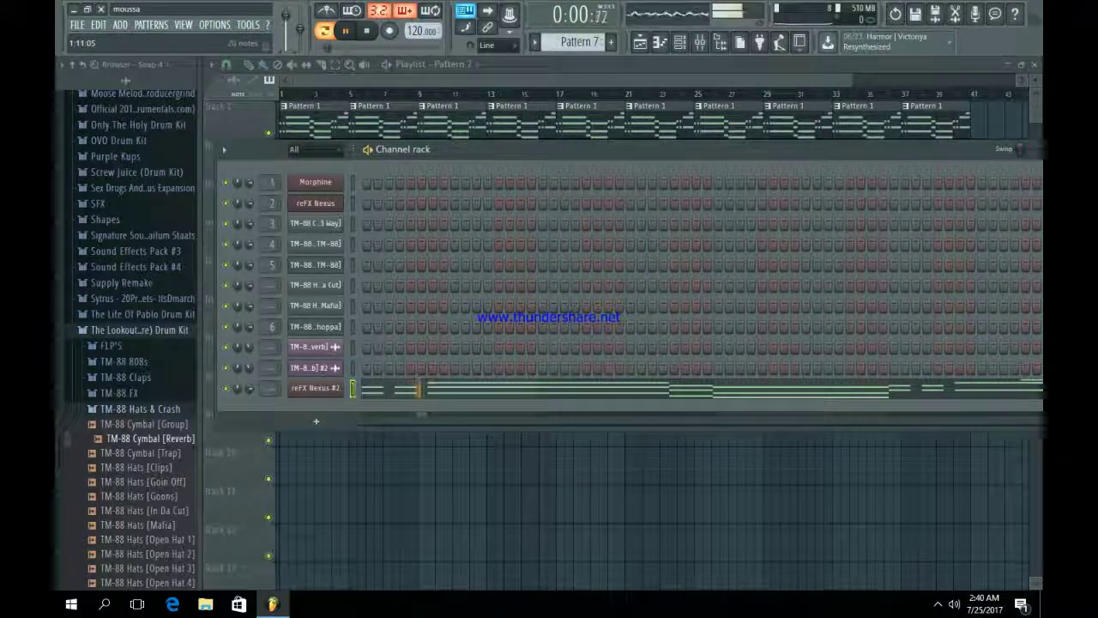
- Examine the second Nexus's chords in the piano roll and its modulation settings during playback
left_click(474, 389)
scroll(474, 389, "down", 6)
scroll(474, 389, "up", 1)
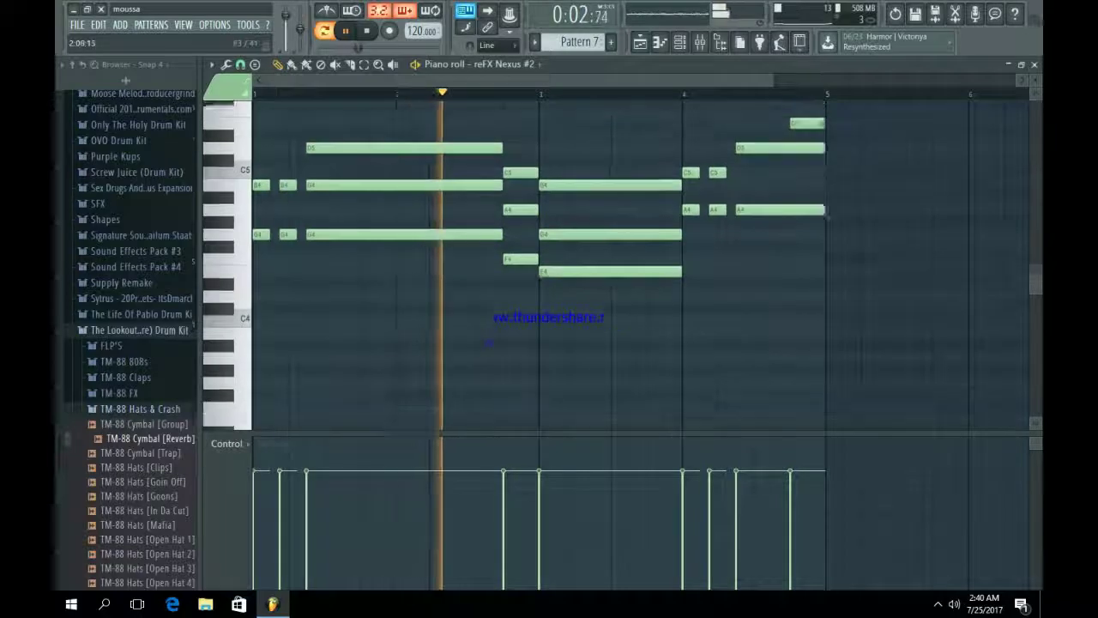
scroll(558, 307, "up", 3)
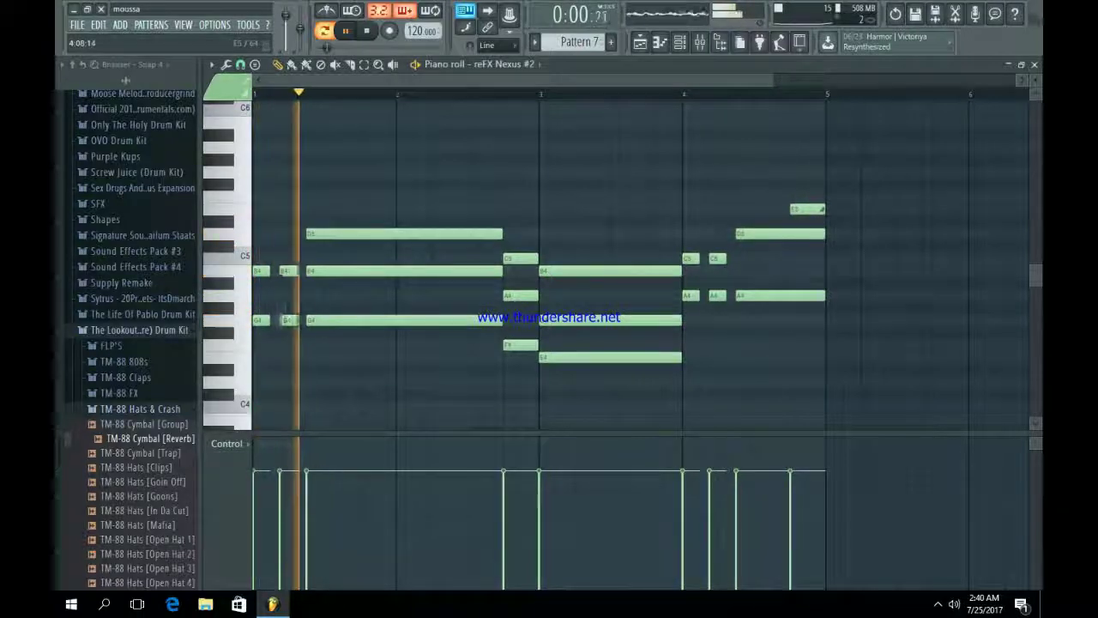
key("F6")
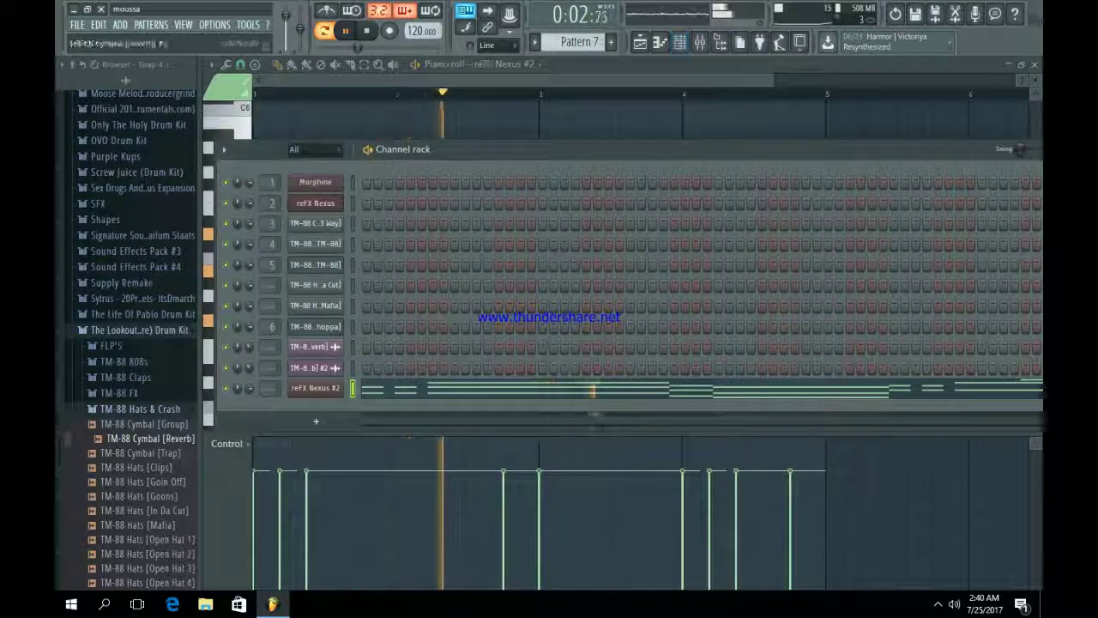
left_click(315, 388)
left_click(497, 378)
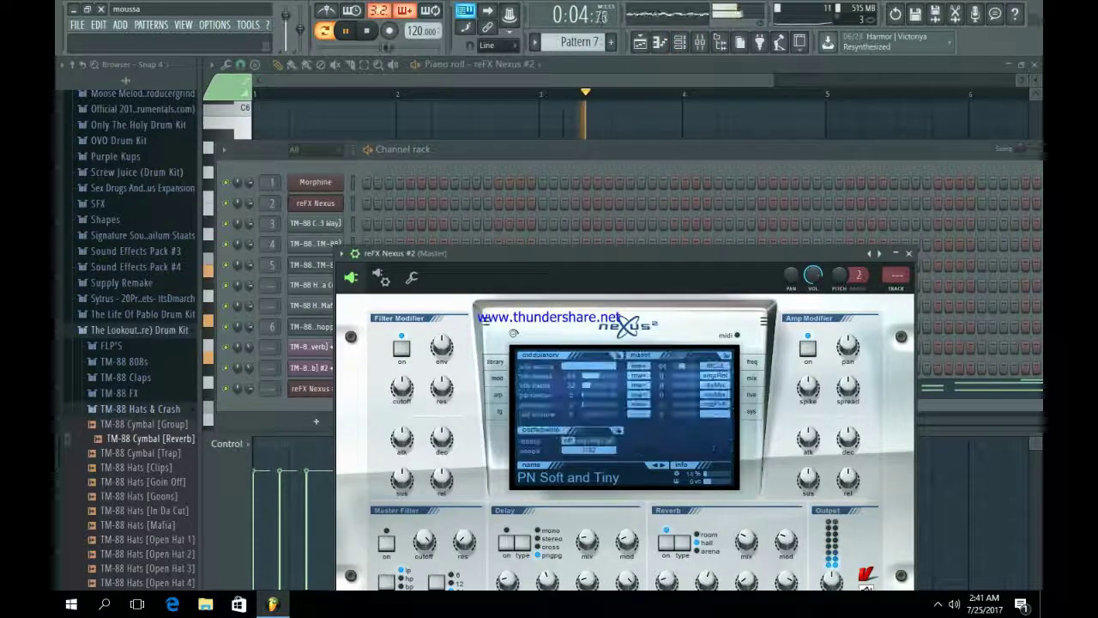
left_click(908, 254)
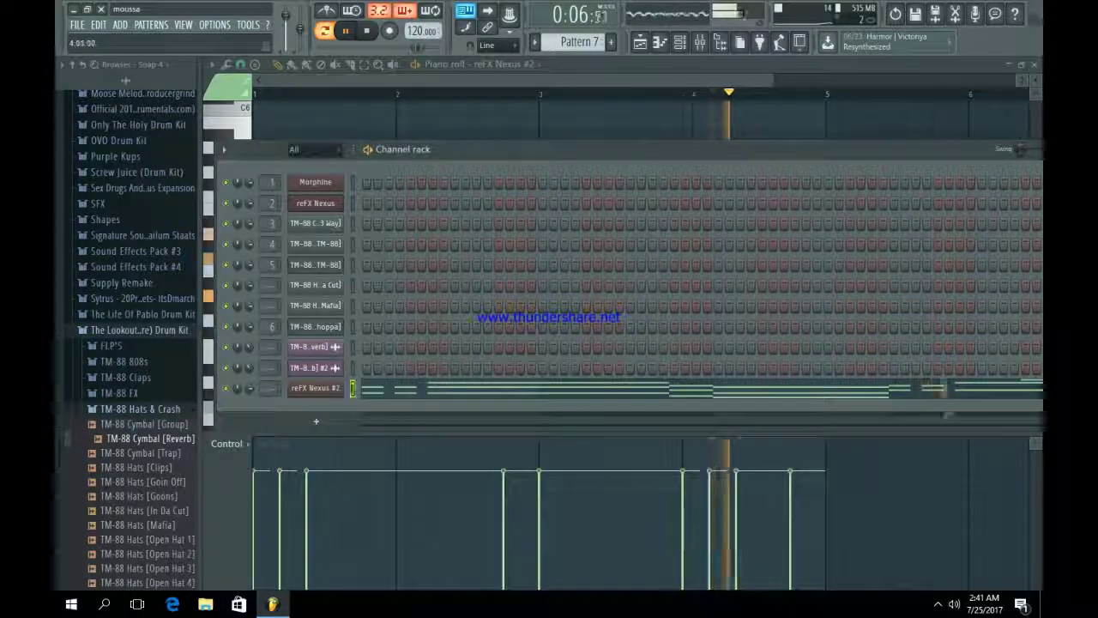
- Turn off the slide on the E5 note at the end of bar 4 in the second Nexus's piano roll
key("F5")
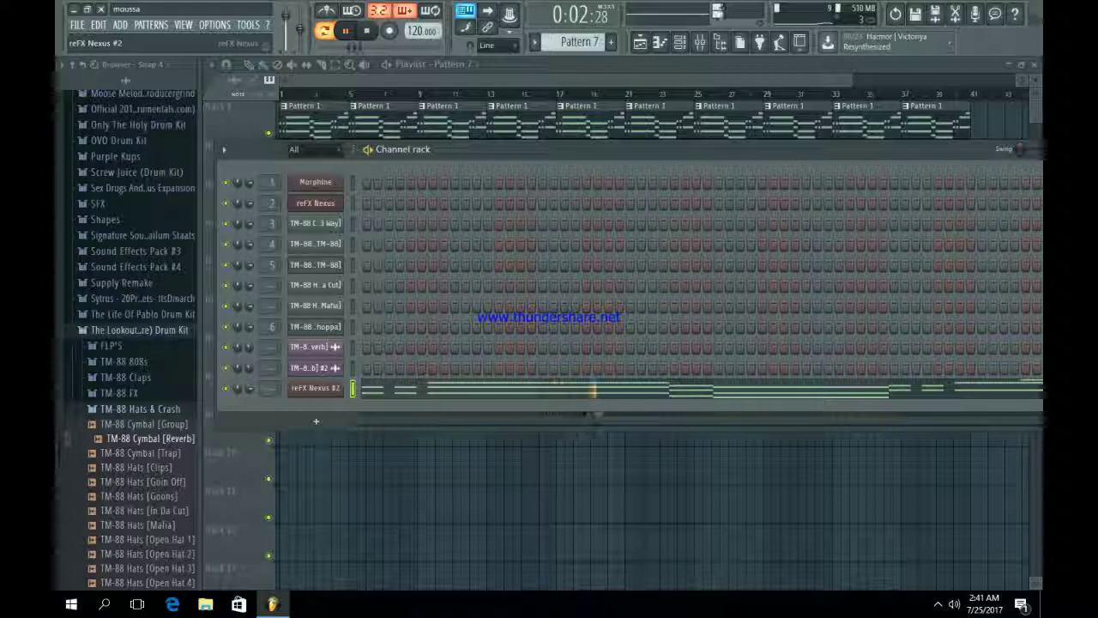
left_click(316, 388)
left_click(315, 389)
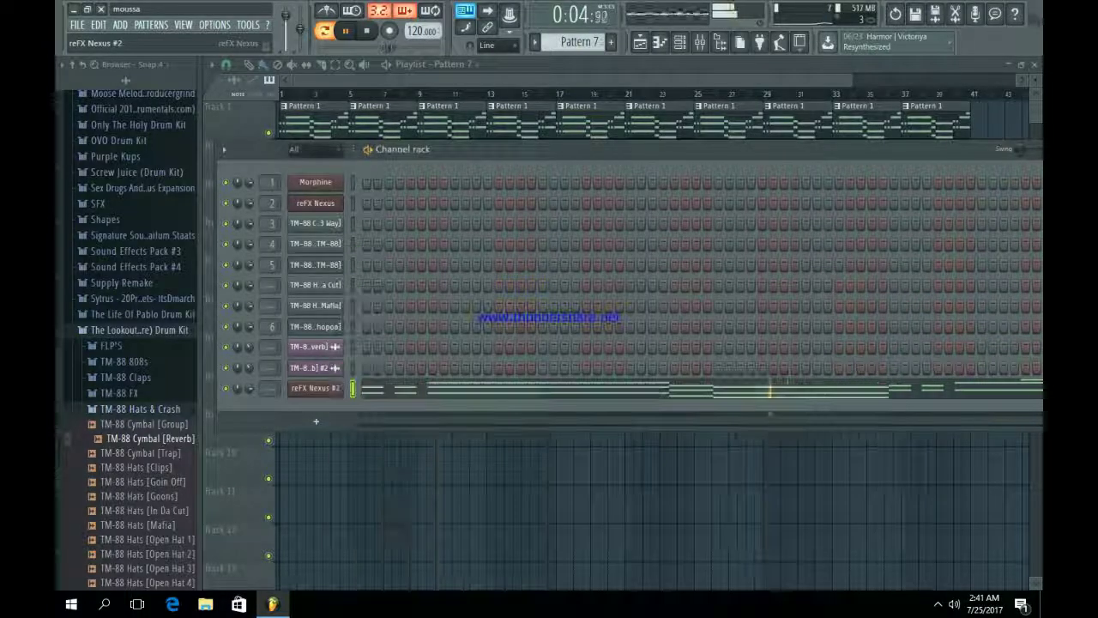
left_click(477, 389)
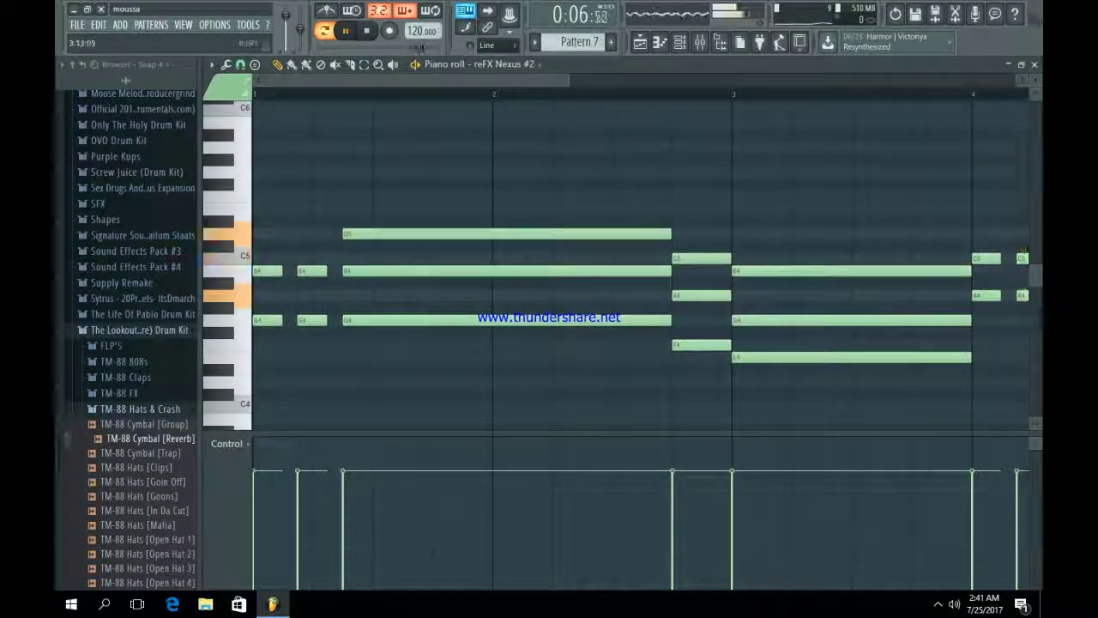
left_click_drag(569, 80, 812, 79)
key("space")
double_click(766, 210)
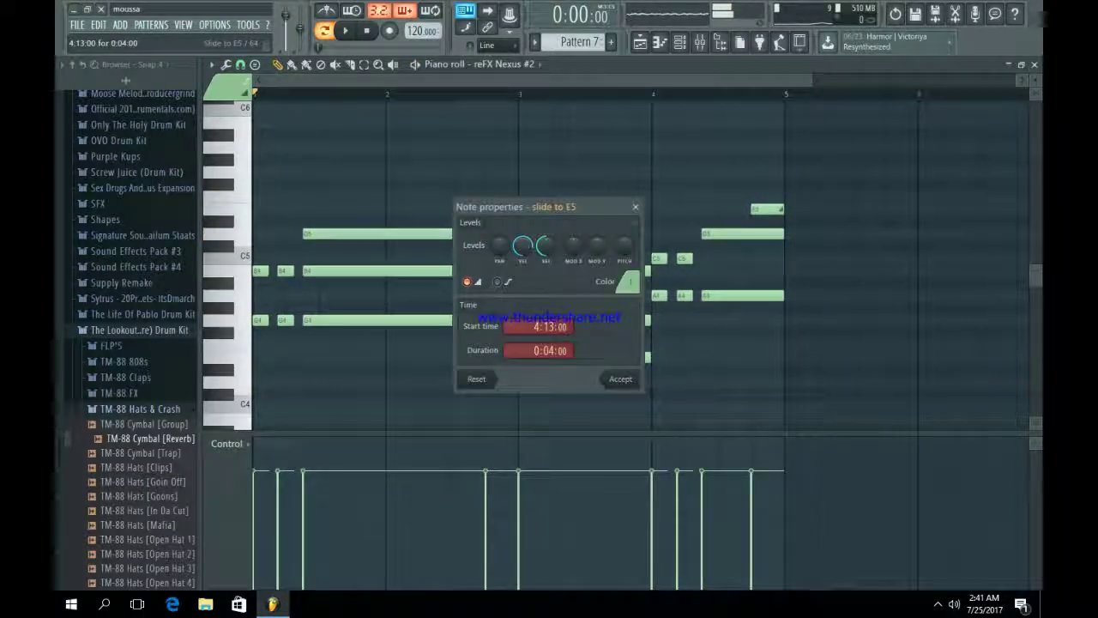
key("Escape")
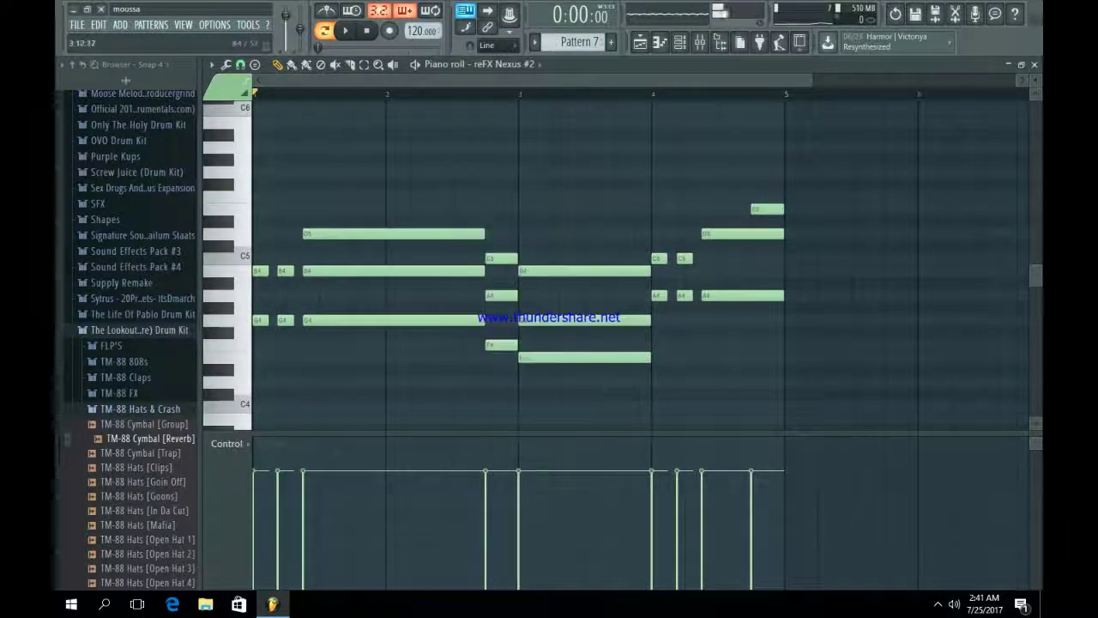
- Lengthen the G4 and E4 notes of the bar 3 chord to end slightly past the start of bar 4 during playback
key("space")
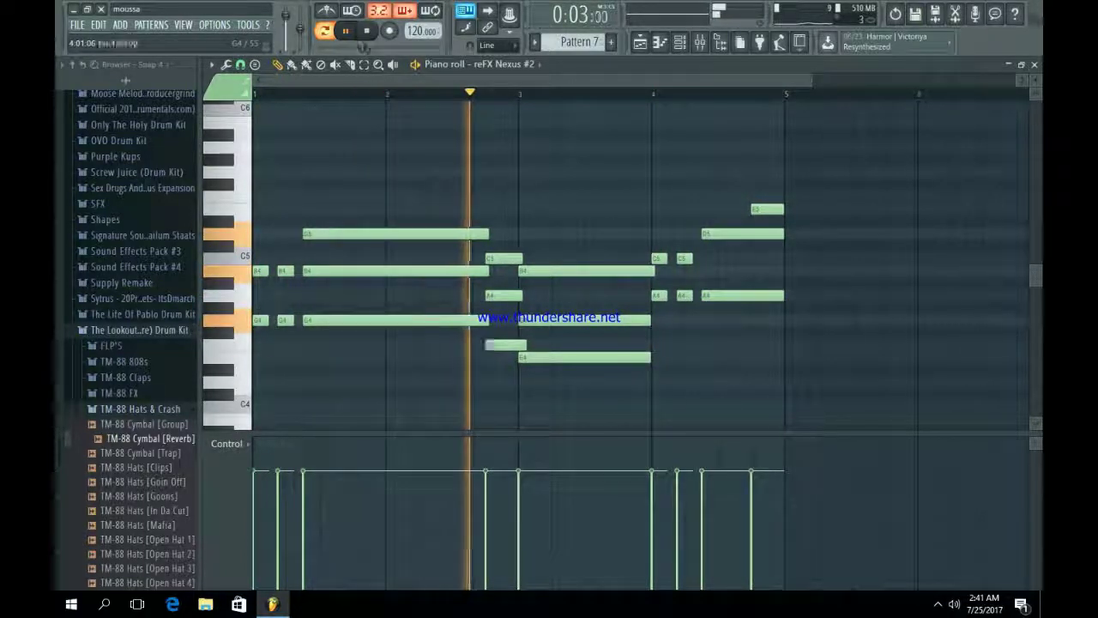
left_click_drag(650, 320, 663, 320)
left_click_drag(649, 357, 663, 356)
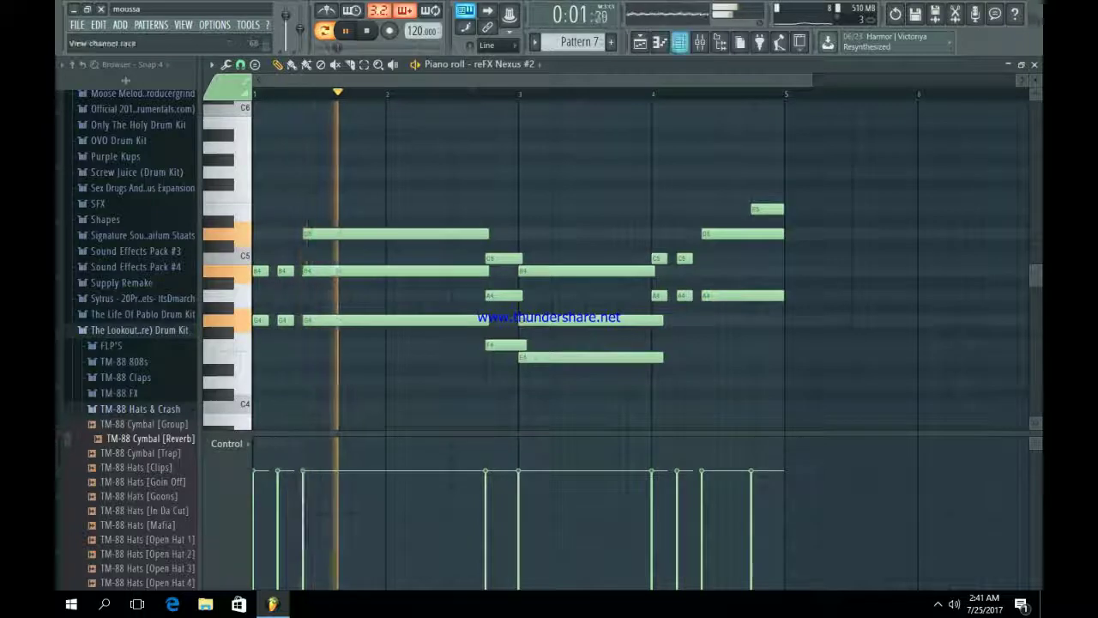
- Route the second Nexus to mixer track 7 and lower that track's level
left_click(680, 41)
left_click(311, 388)
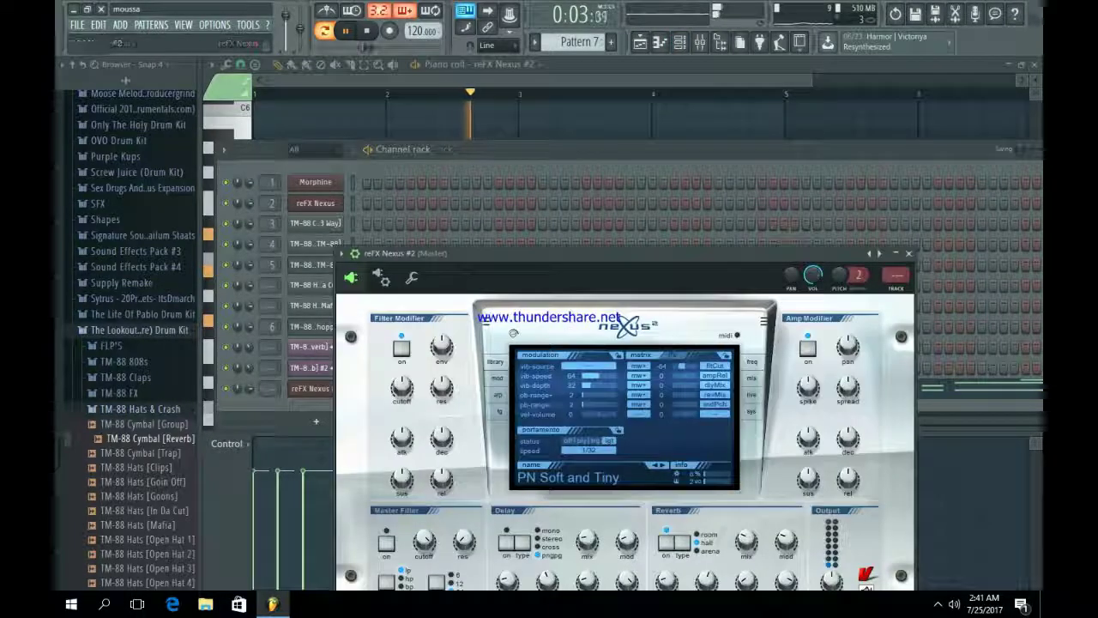
key("F9")
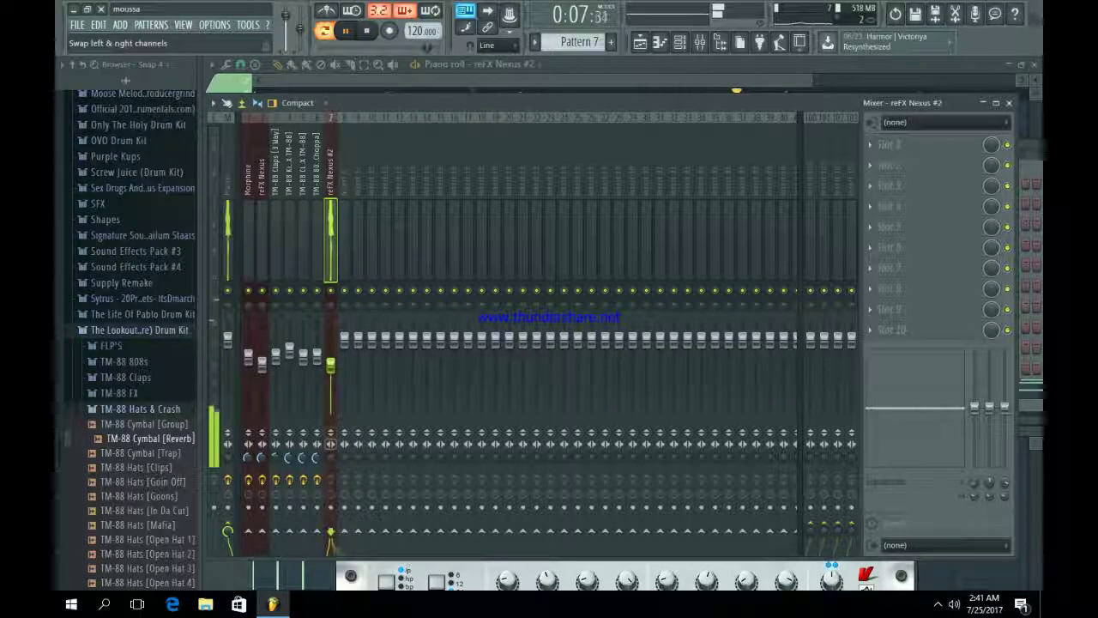
- Load Fruity Stereo Shaper in the first effect slot of mixer track 7 and apply one of its phase-shifting presets
left_click(892, 144)
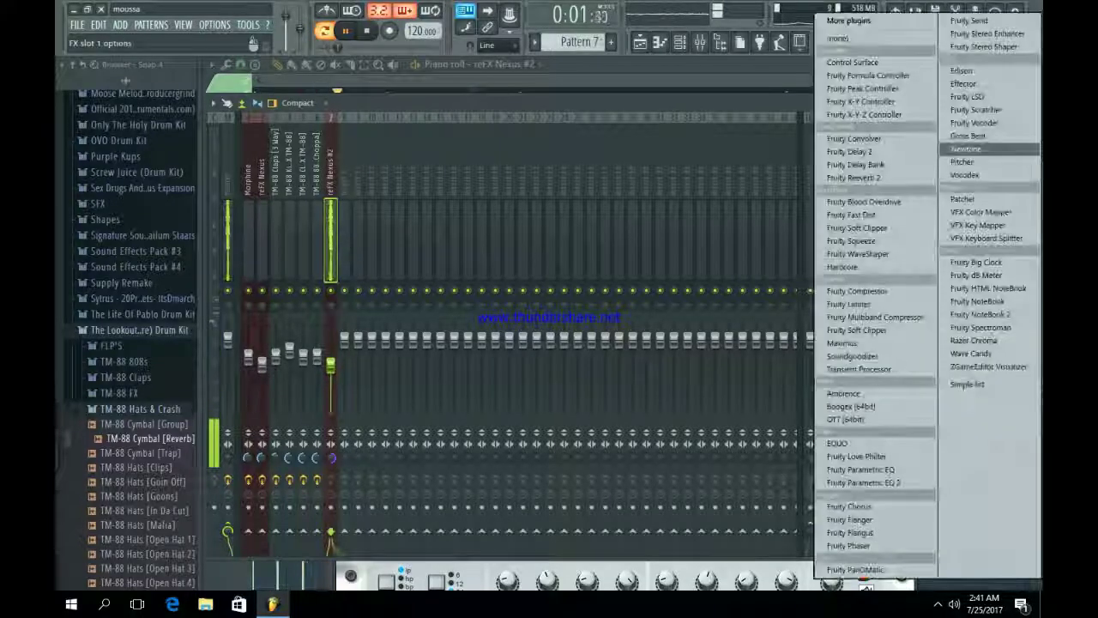
left_click(984, 46)
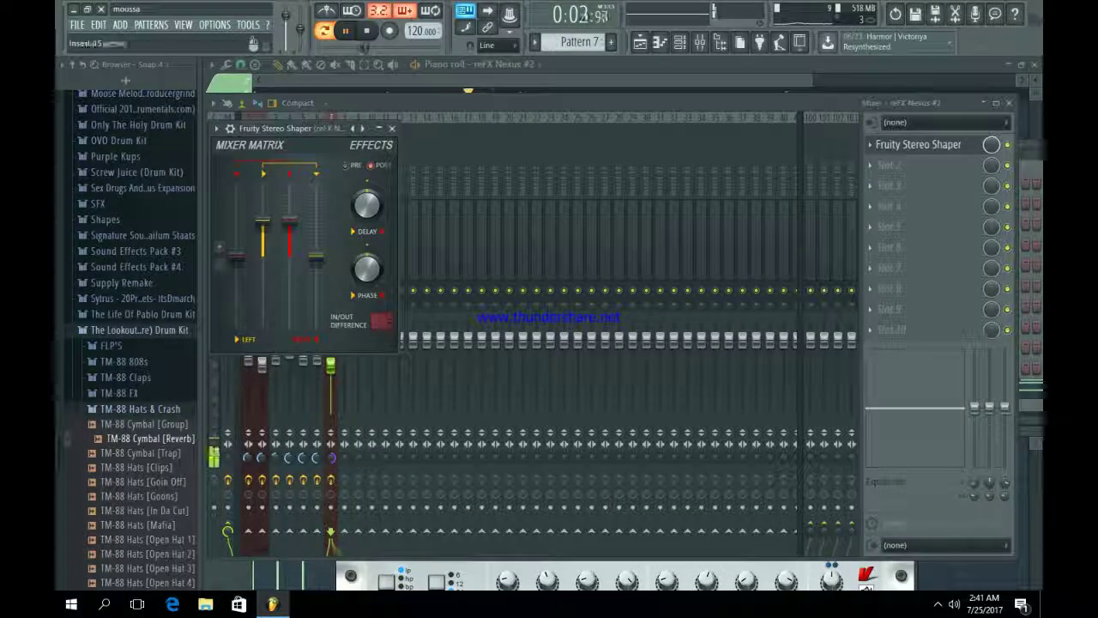
right_click(363, 129)
mouse_move(393, 138)
left_click(460, 242)
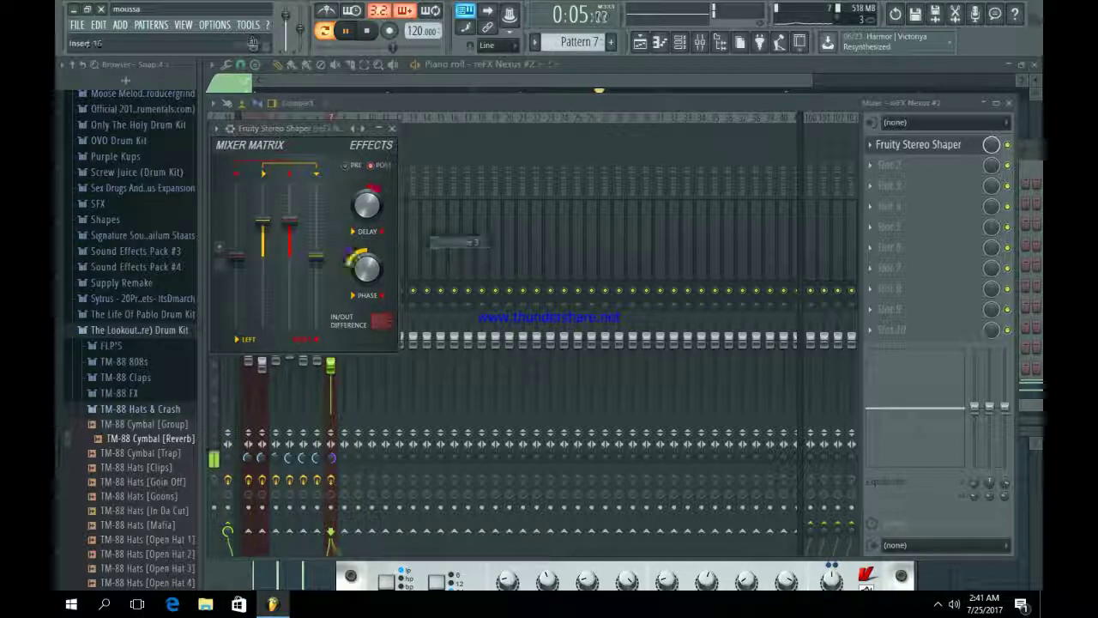
left_click(392, 129)
- Load Fruity Reeverb 2 in the second effect slot of the second Nexus's mixer track
left_click(889, 165)
left_click(858, 176)
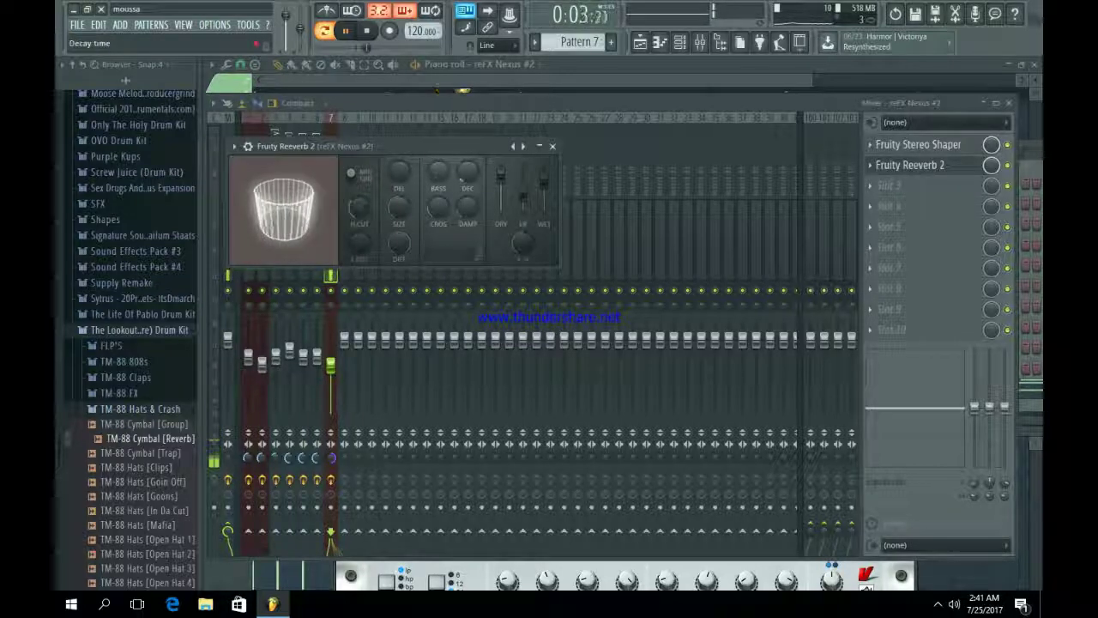
left_click(552, 146)
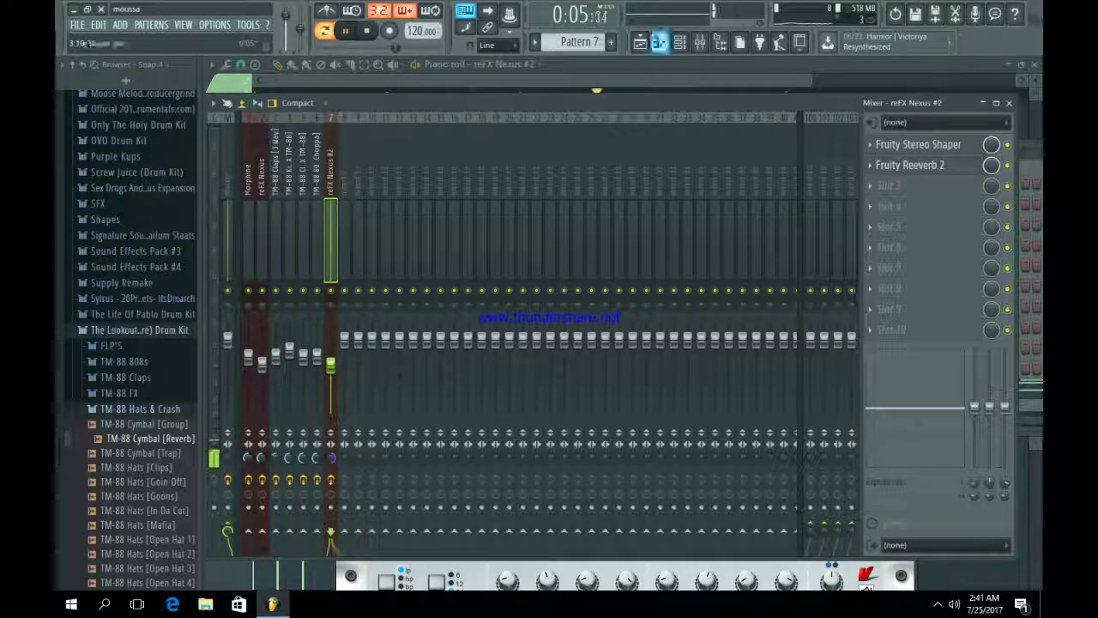
- Place four consecutive Pattern 7 clips on playlist track 8, filling bars 25 to 41
left_click(641, 42)
left_click(719, 392)
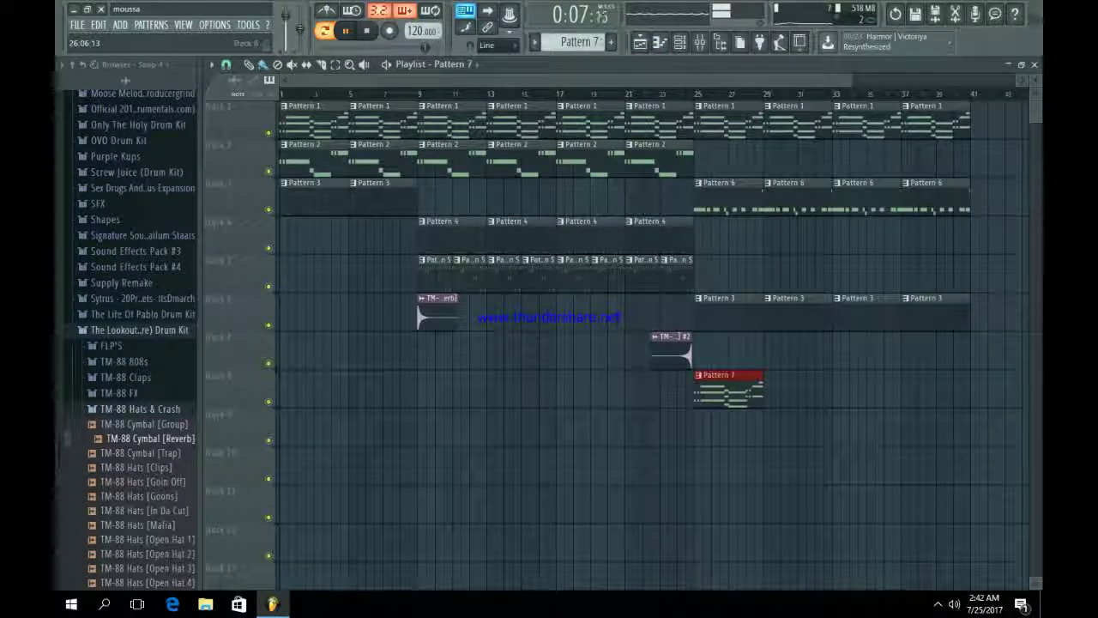
left_click(856, 388)
left_click(927, 388)
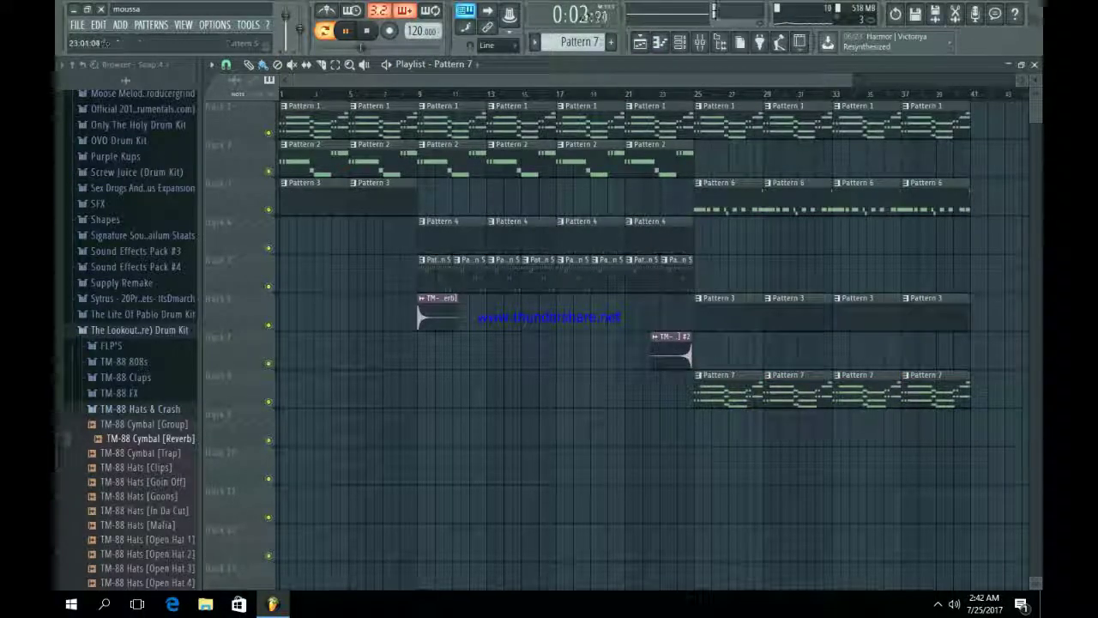
- Duplicate the pattern clips between bars 5 and 25 on tracks 1 to 5, starting the copy at bar 41, and delete its first Pattern 1 clip
left_click_drag(694, 336, 490, 138)
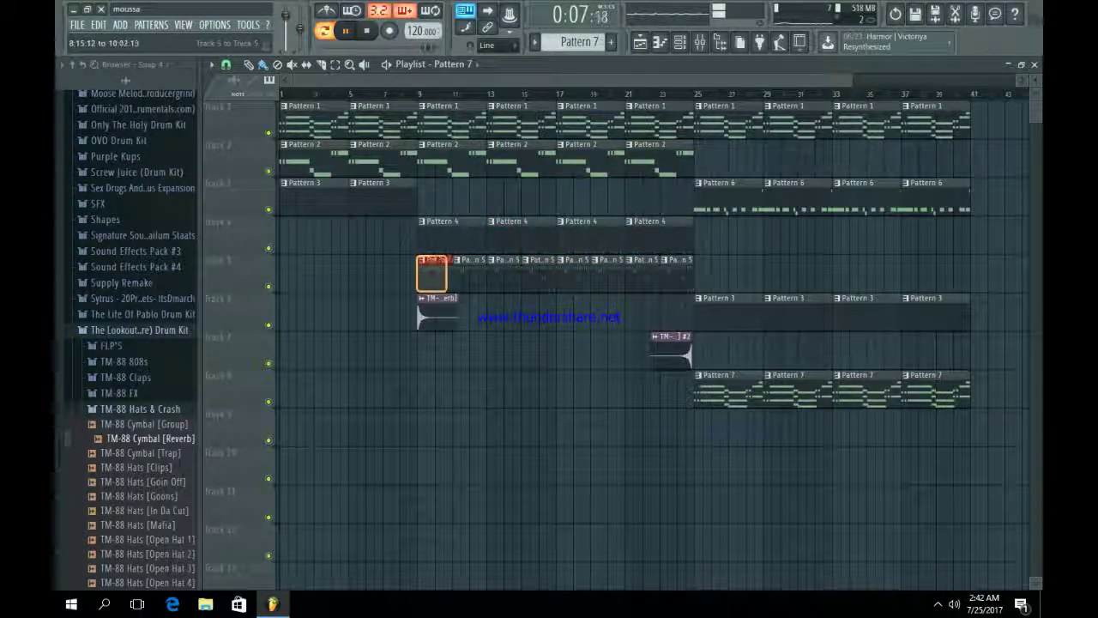
left_click_drag(446, 257, 691, 97)
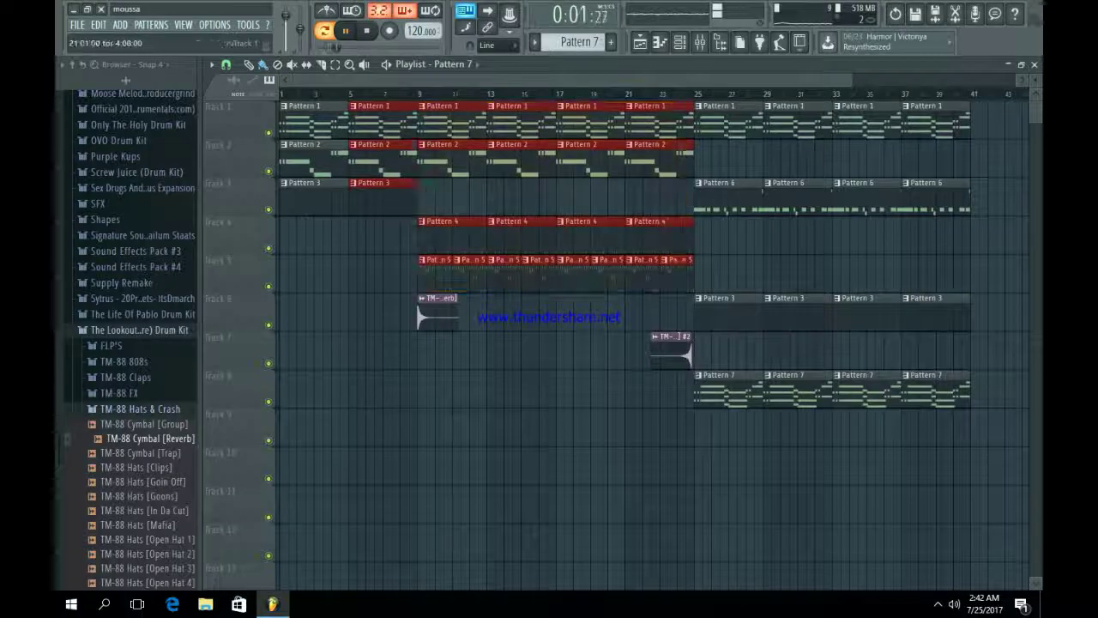
key("ctrl+b")
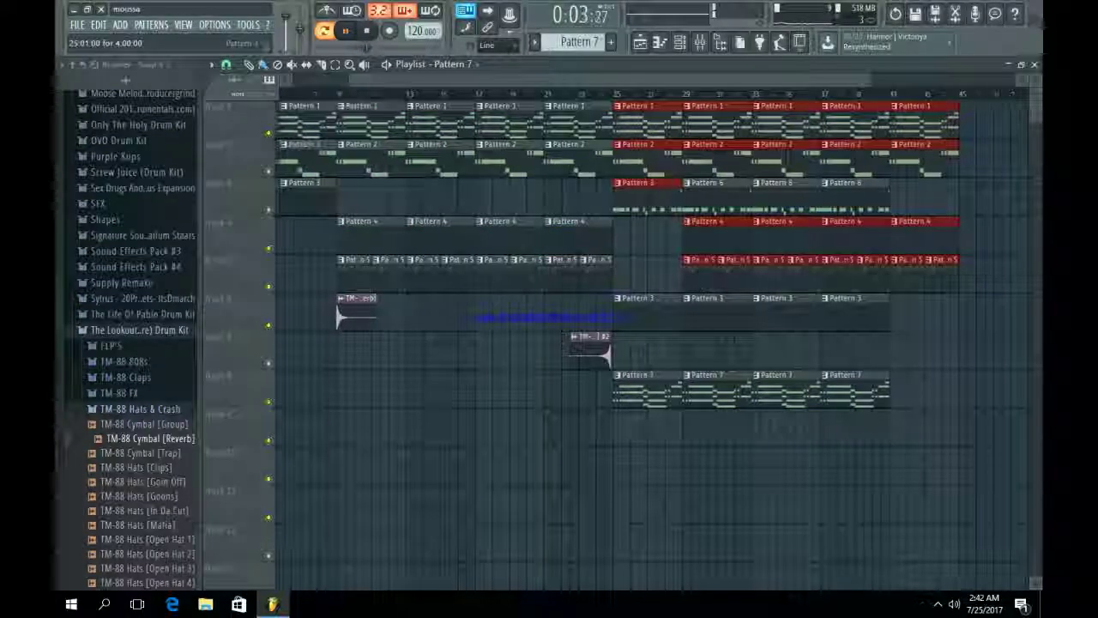
left_click_drag(623, 106, 811, 106)
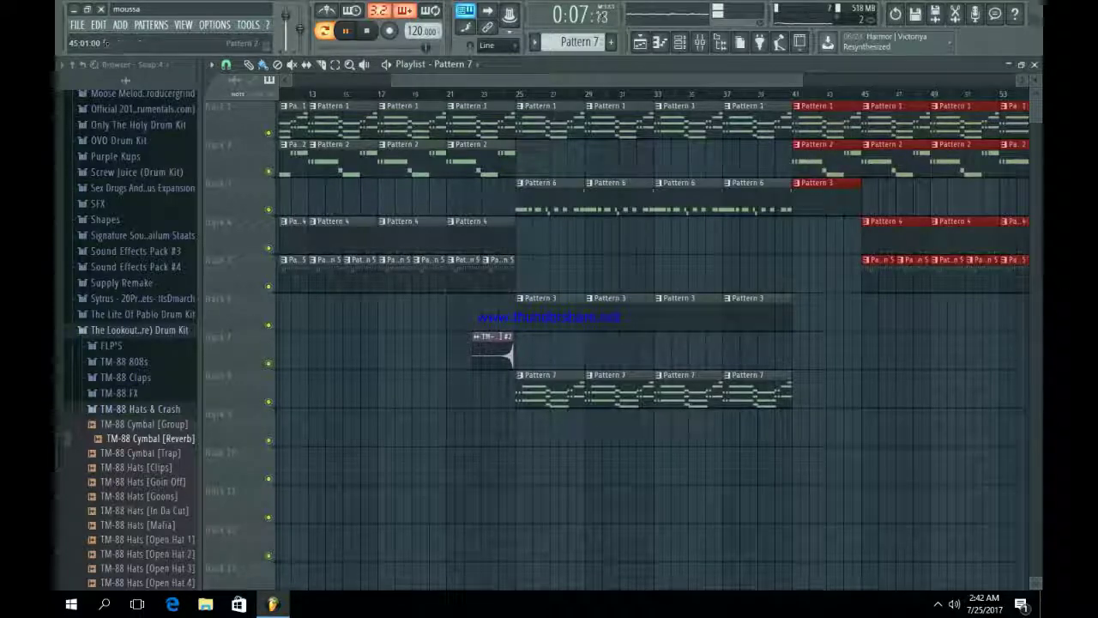
left_click(888, 198, "ctrl")
right_click(827, 123)
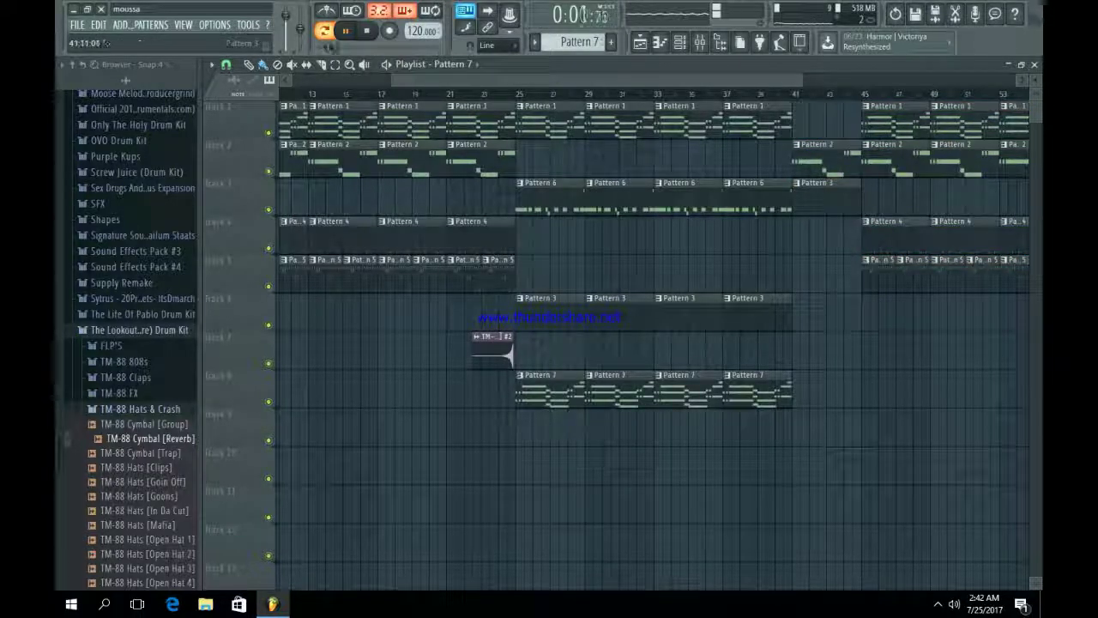
- Place a copy of the TM-88 Cymbal [Reverb] clip on playlist track 6 at bar 45 and stop playback
left_click_drag(669, 80, 743, 79)
left_click(439, 314)
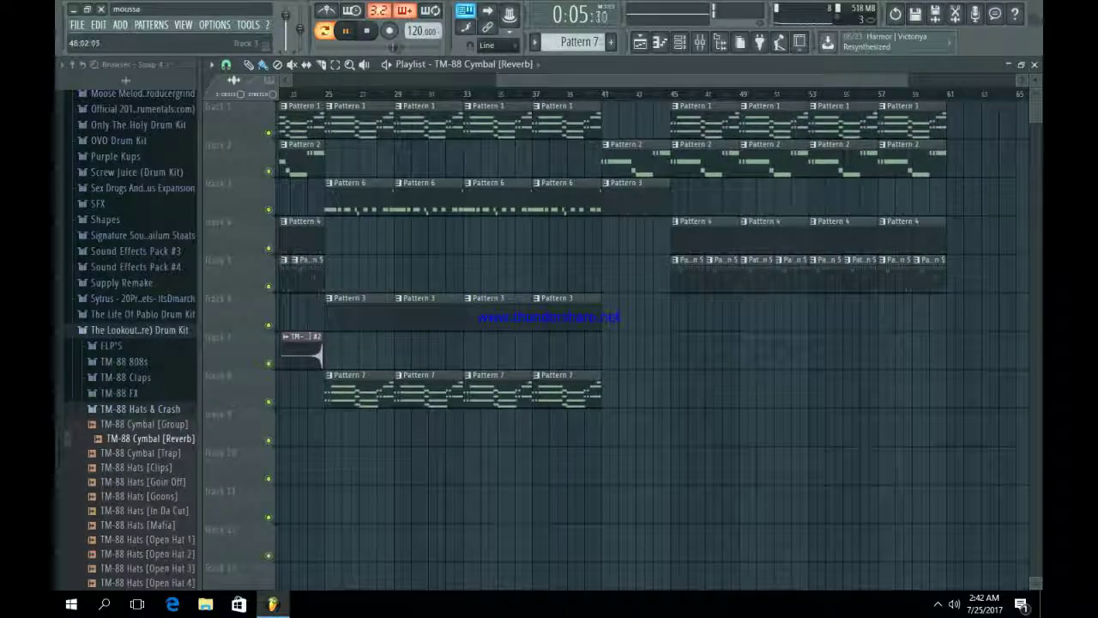
left_click(686, 311)
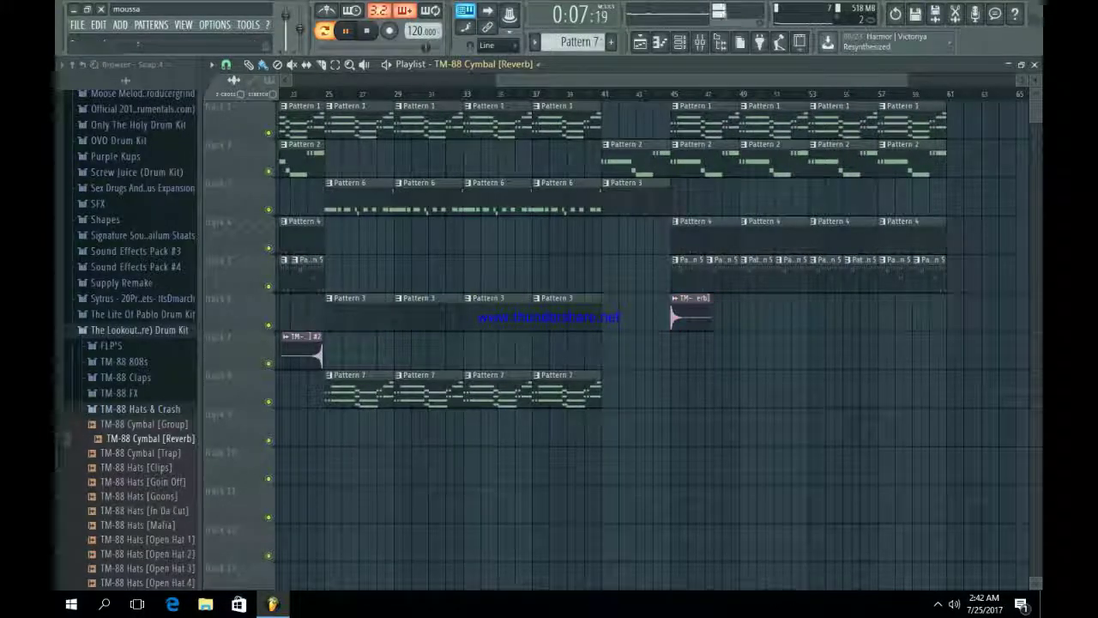
left_click_drag(498, 80, 291, 80)
key("space")
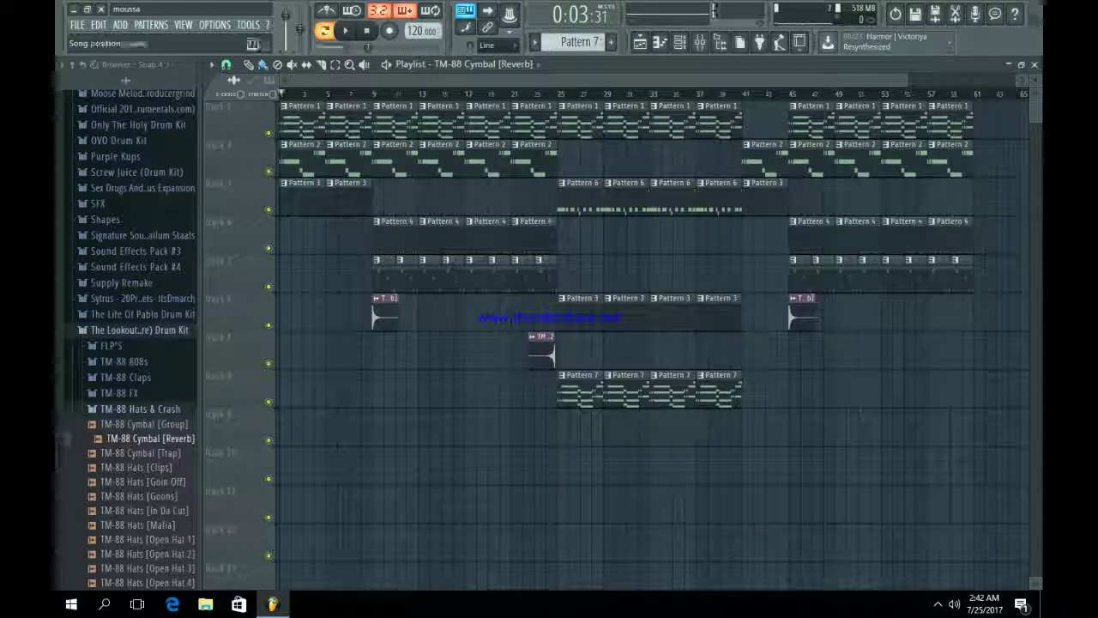